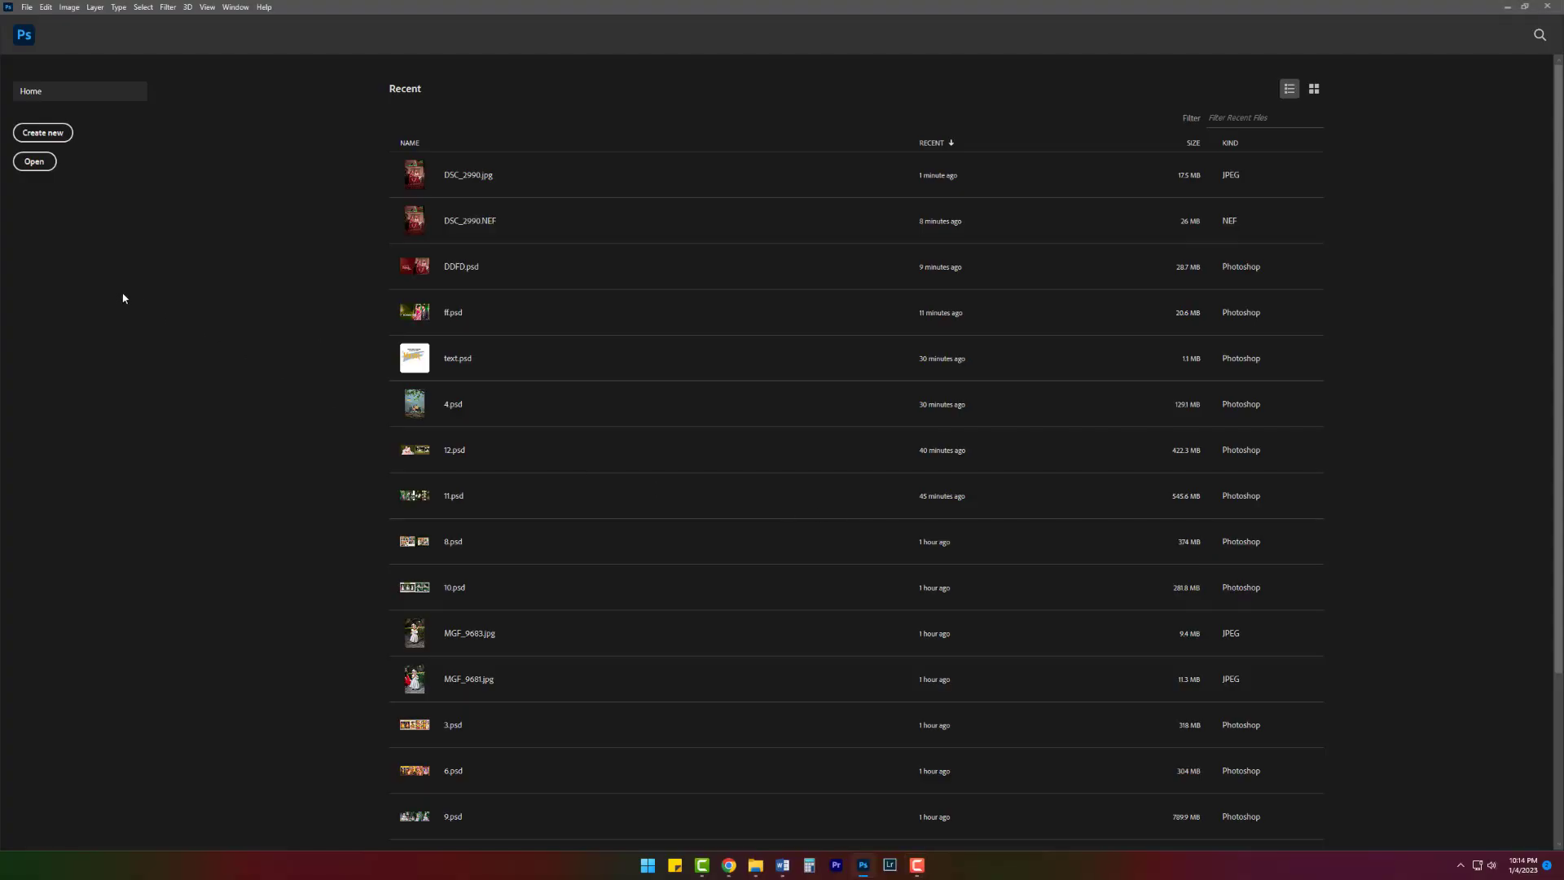
Step: Create a blank white landscape document and bring up the photoshop tutorial folder
click(35, 135)
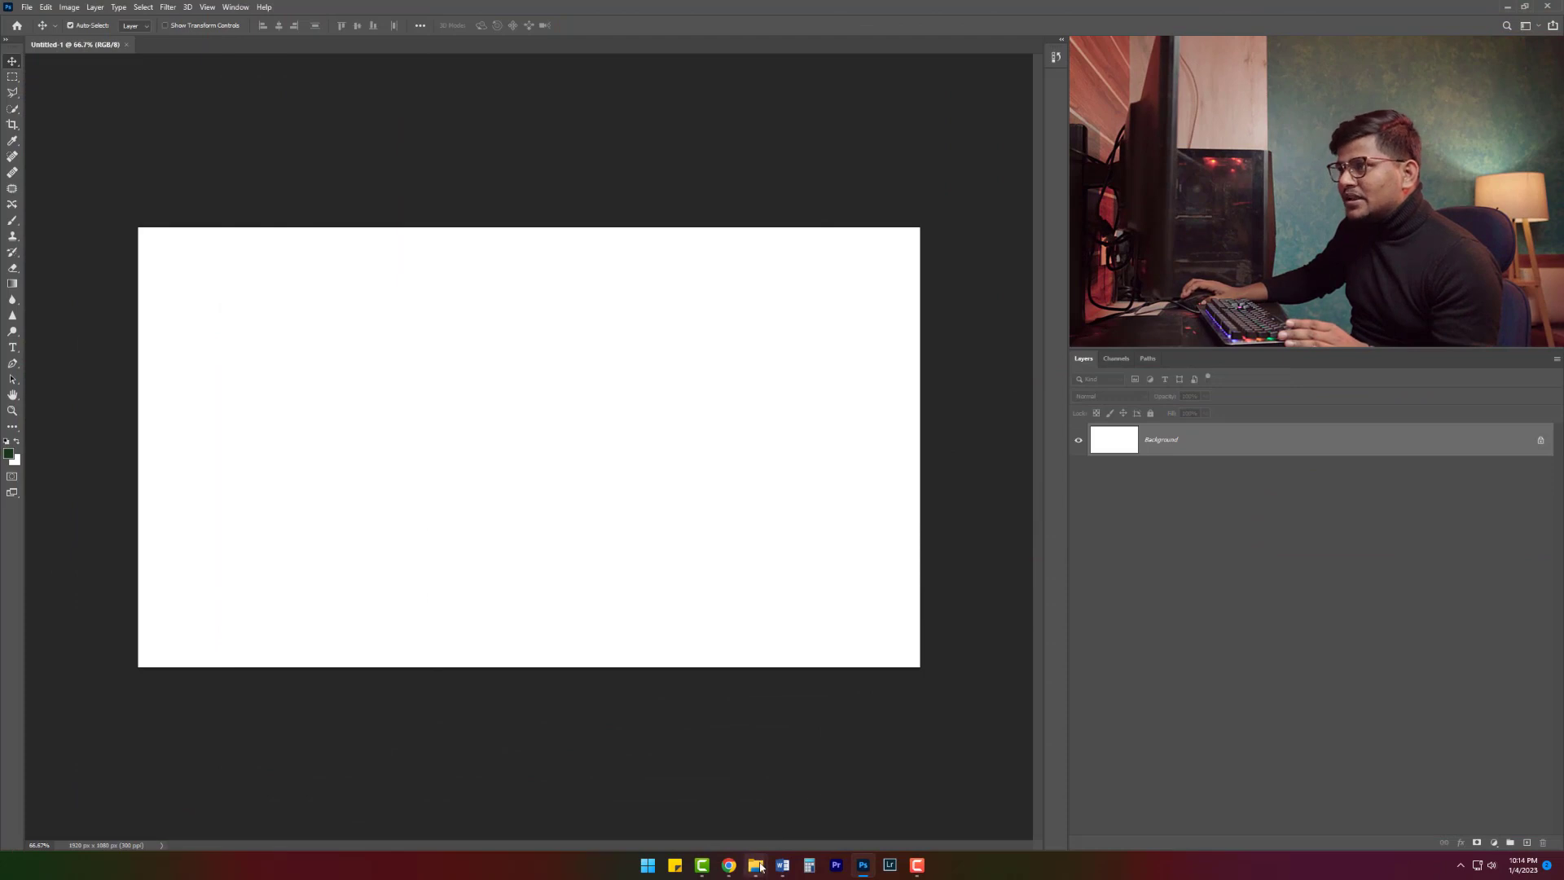
click(821, 804)
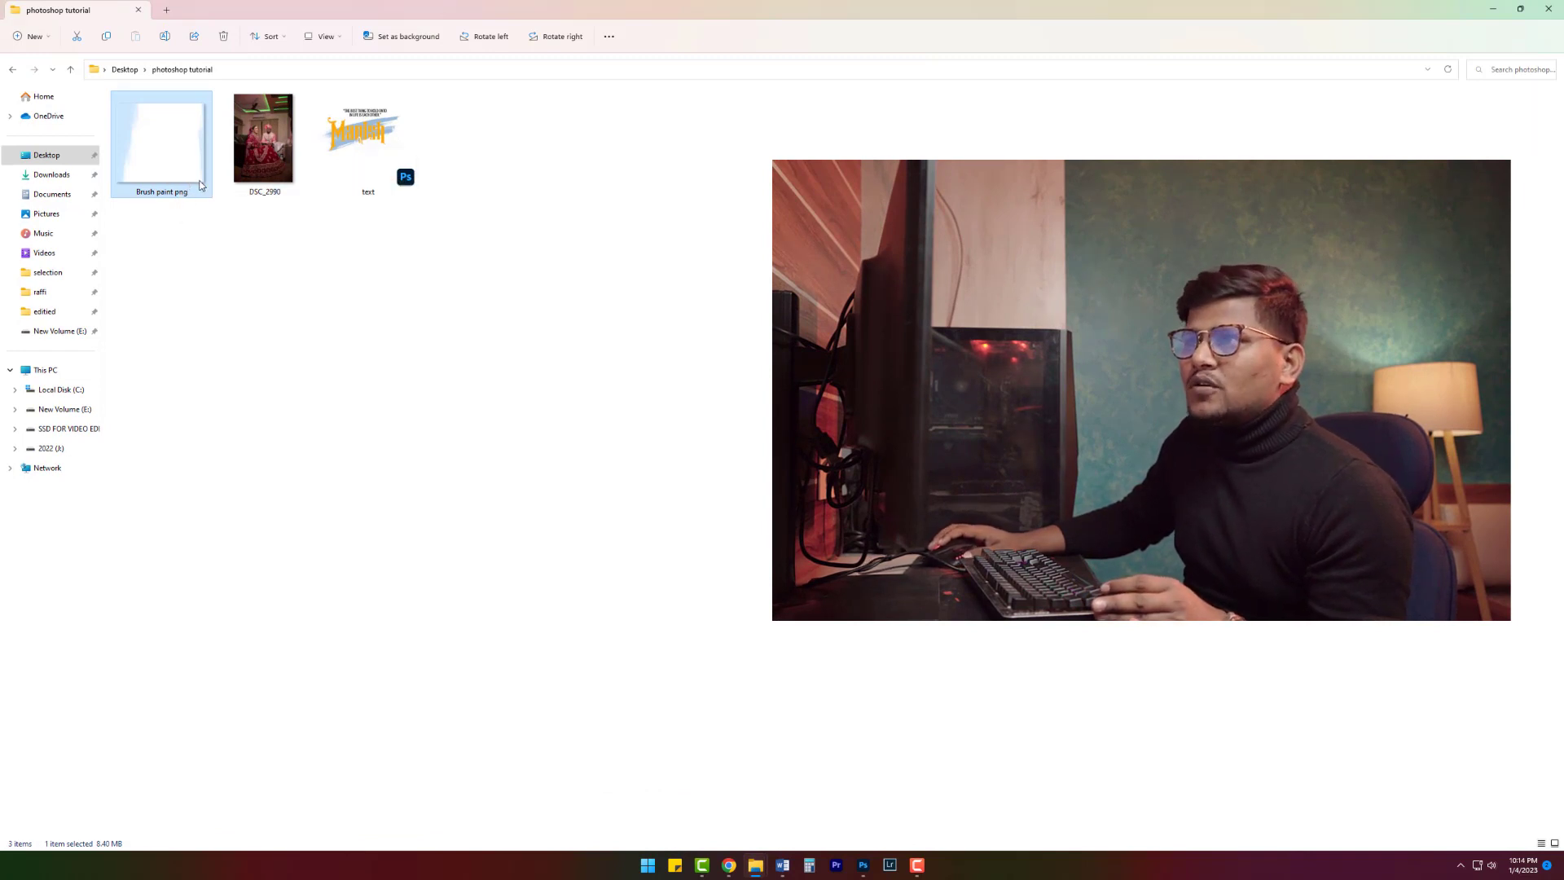
Step: Select Brush paint png and DSC_2990 in the folder and drop both onto the Photoshop canvas
drag(140, 236, 352, 139)
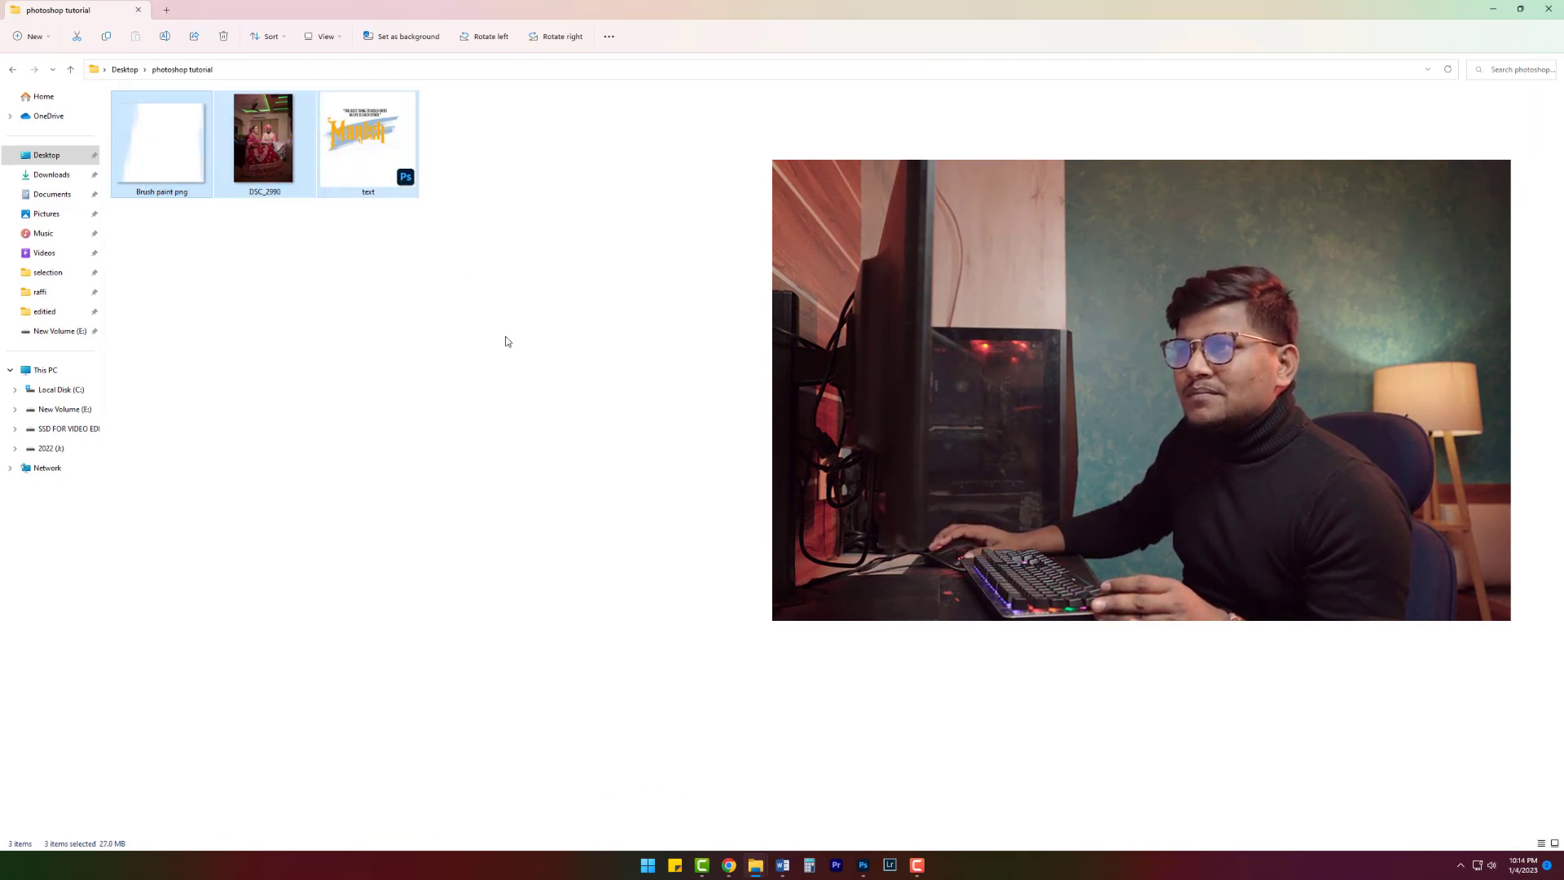
click(175, 209)
click(159, 160)
mouse_move(153, 228)
mouse_down()
mouse_move(273, 154)
mouse_move(425, 399)
mouse_up()
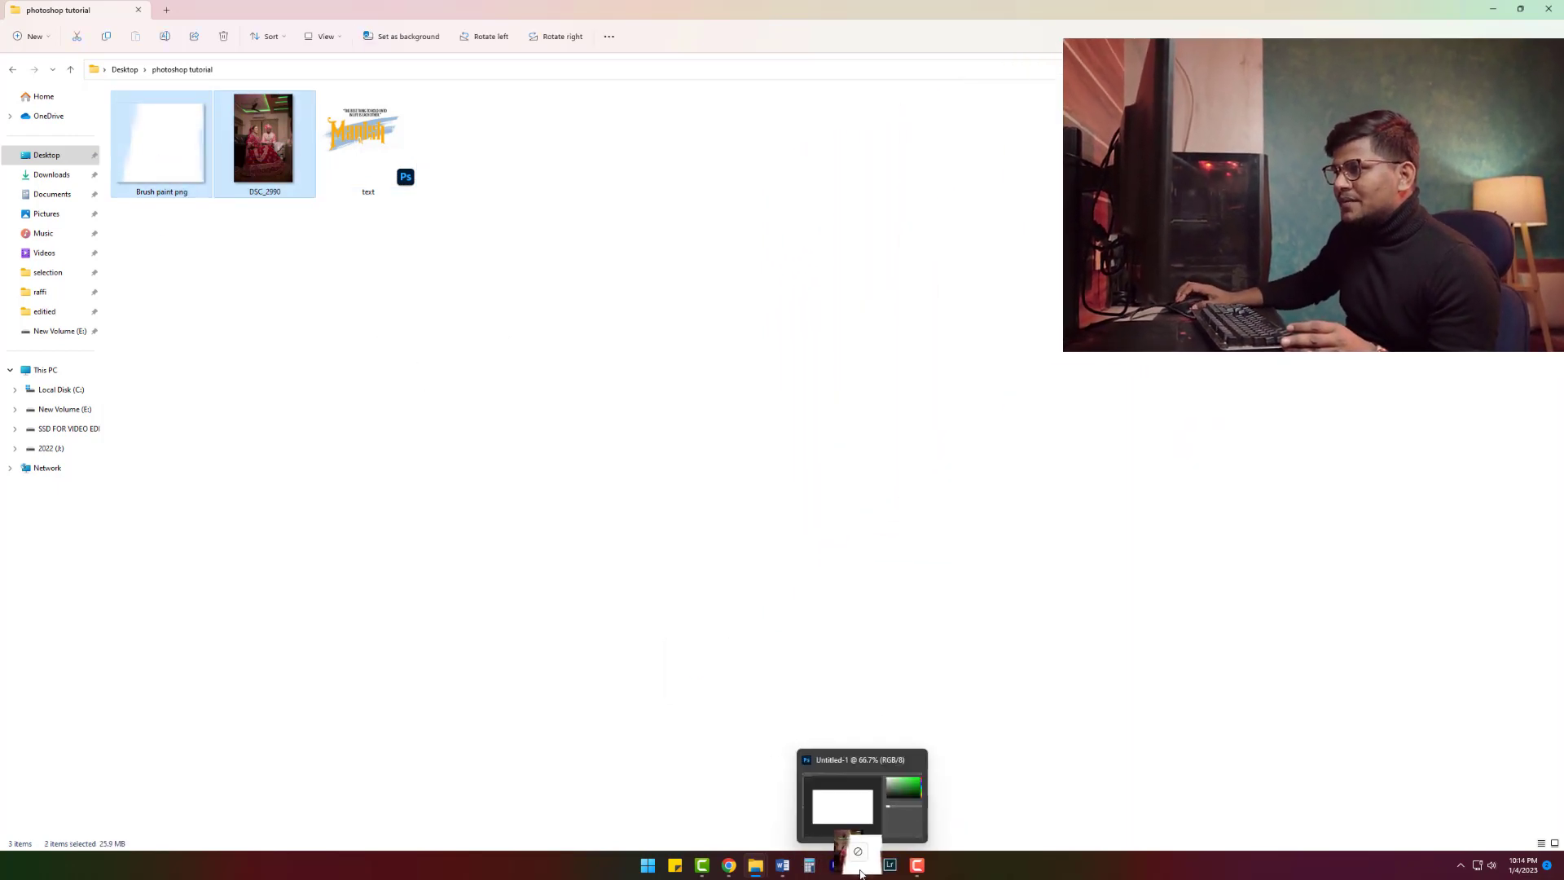
drag(774, 781, 733, 628)
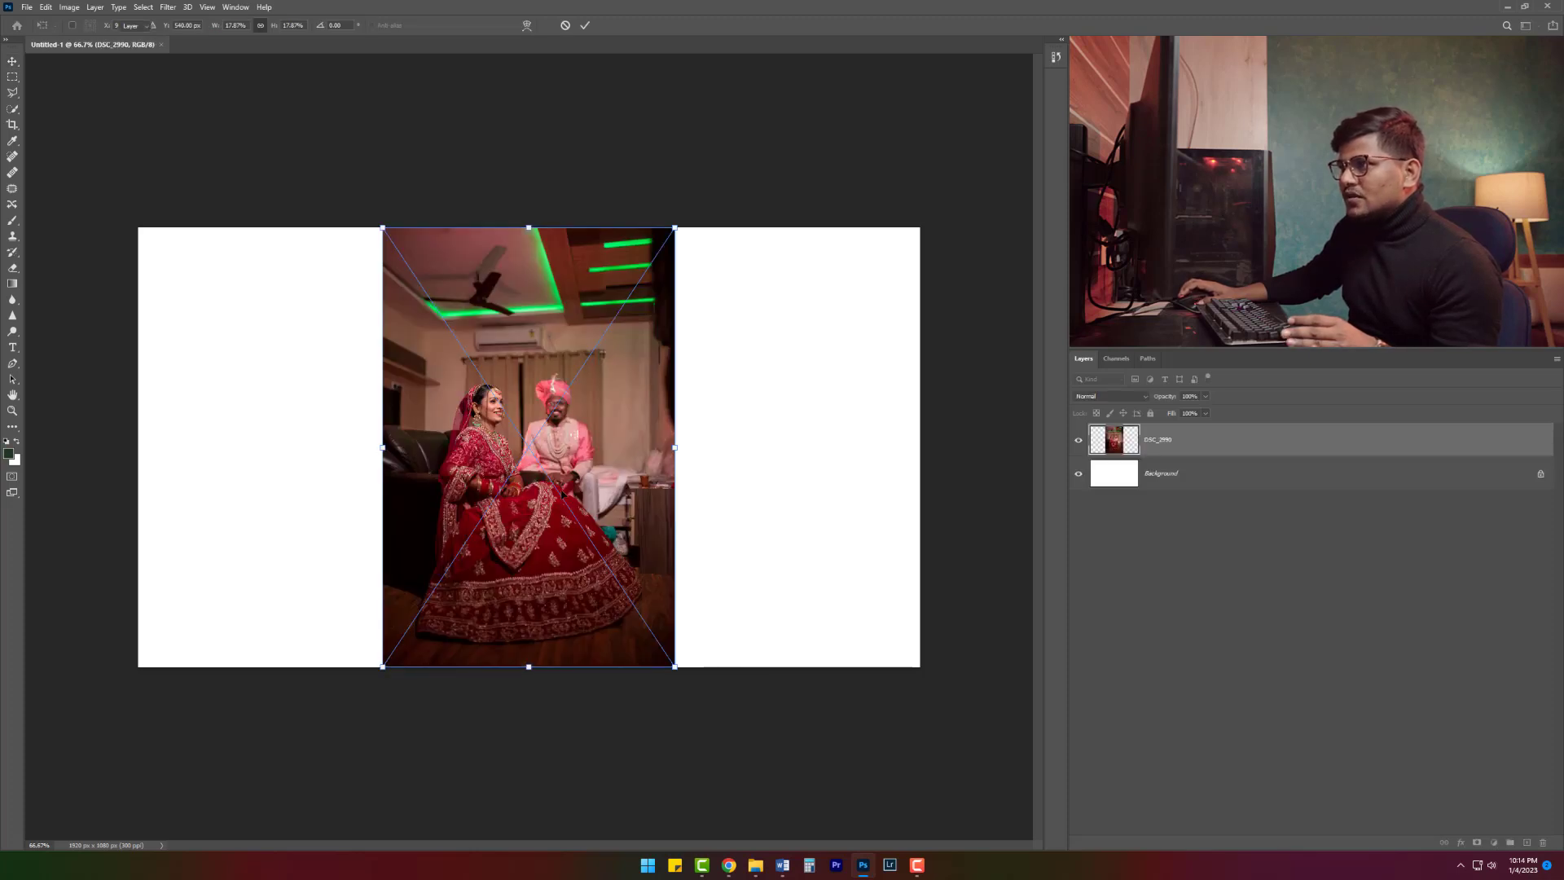
Step: Commit both placed images and add a black (000000) solid color fill layer above Background
key(Return)
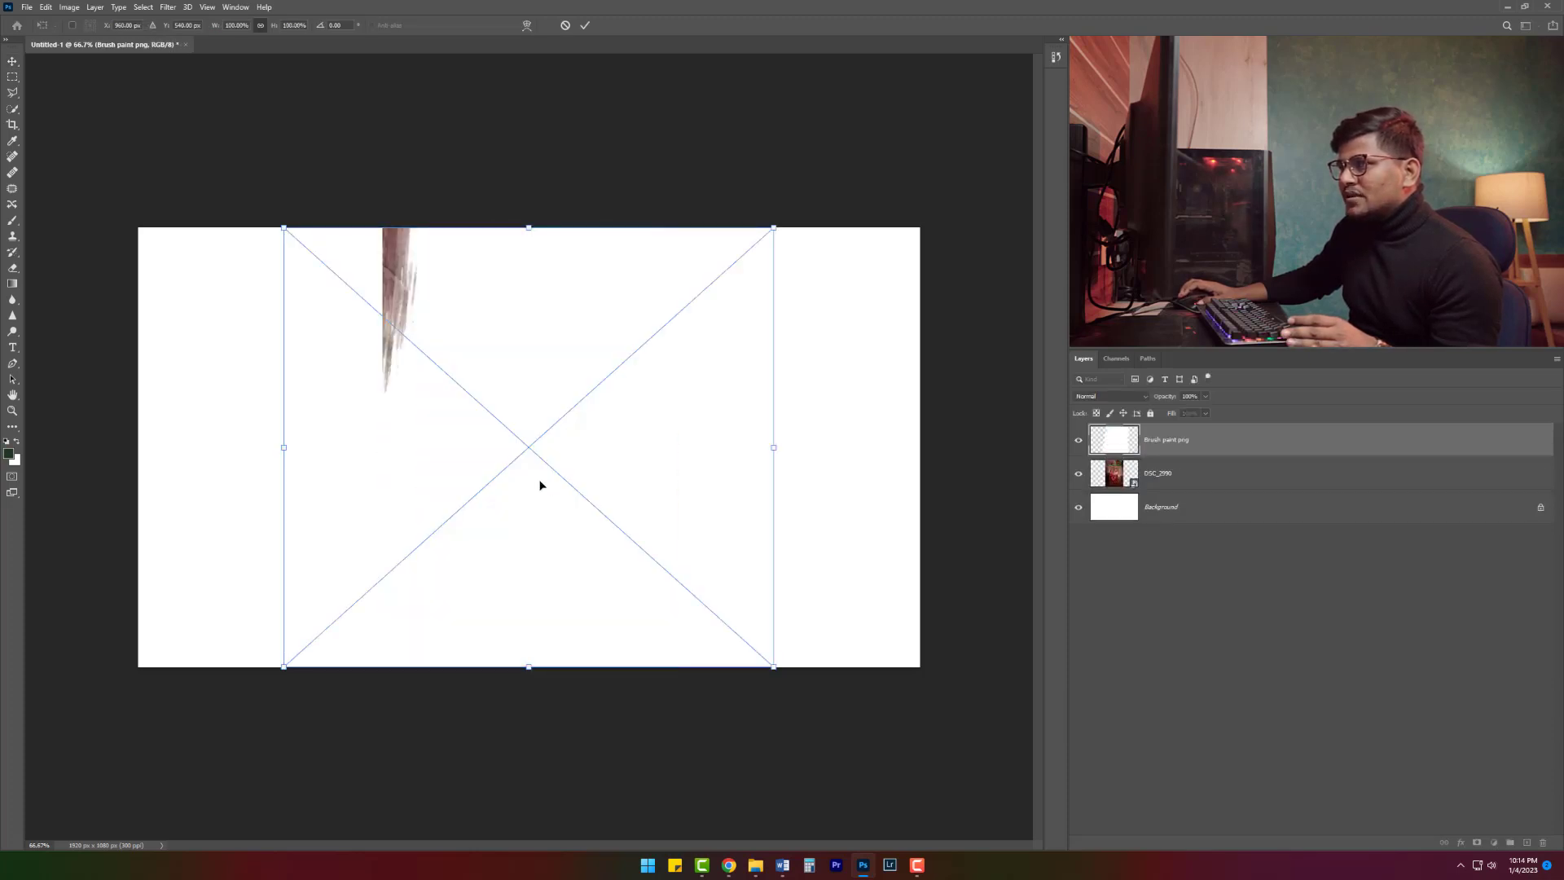
key(Return)
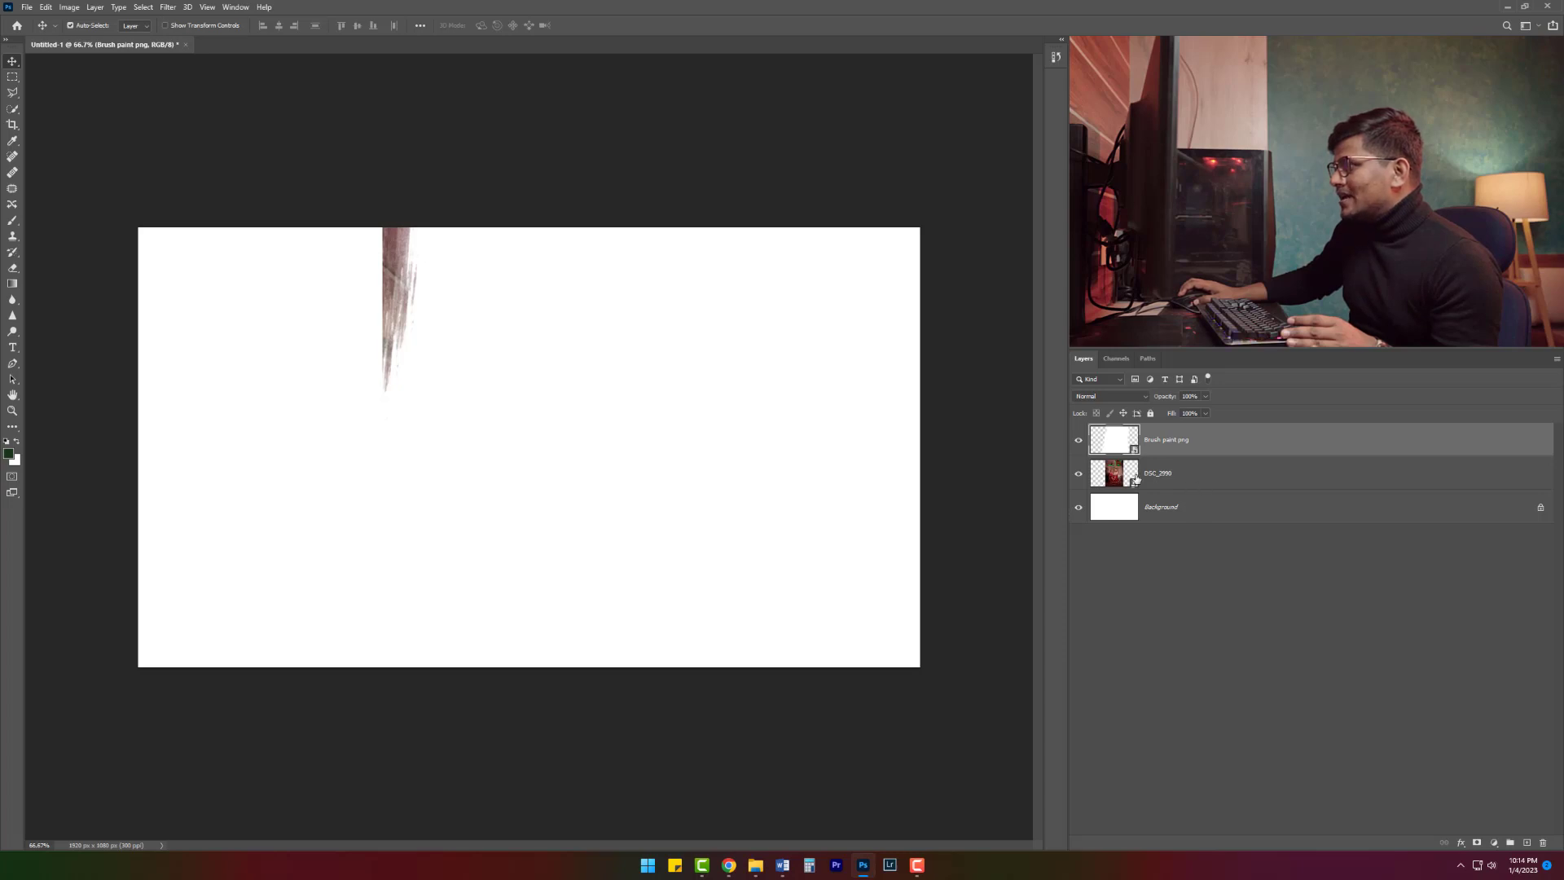
click(1172, 511)
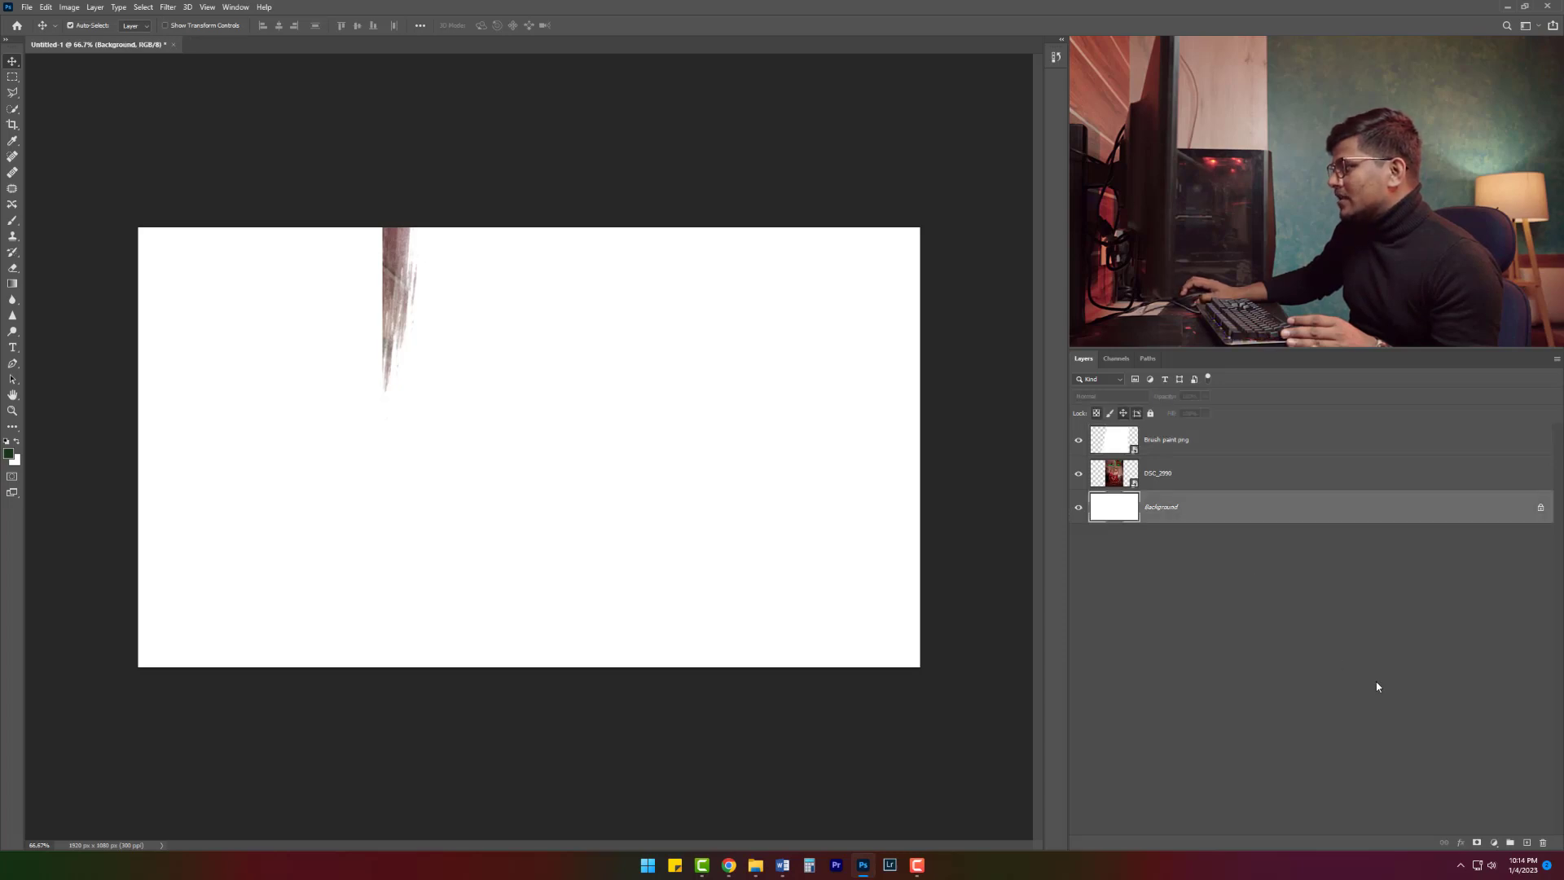
click(1498, 844)
click(1496, 626)
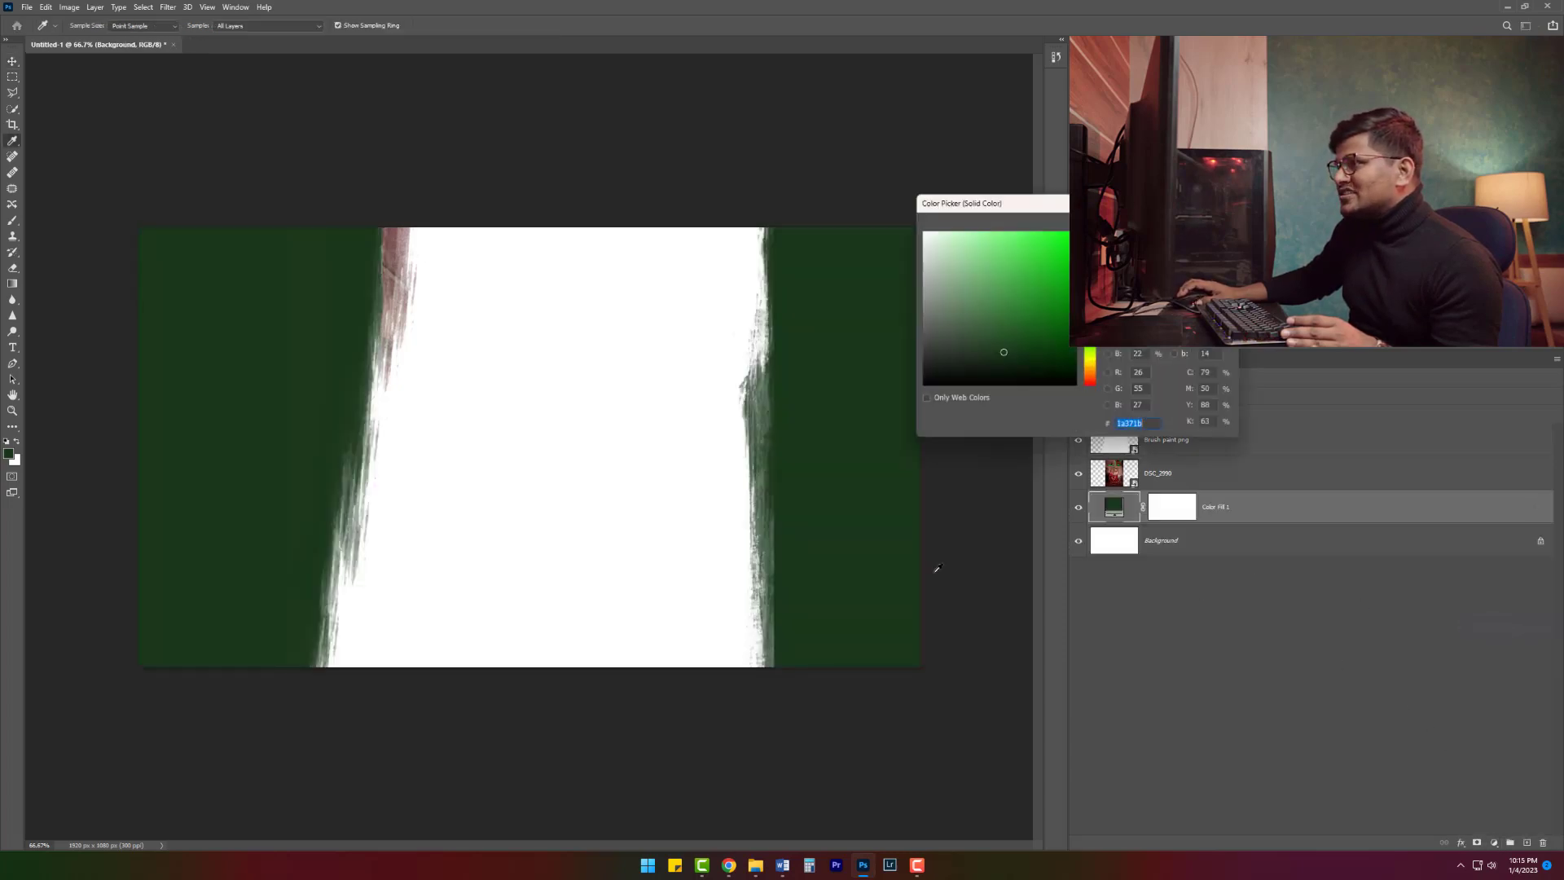
drag(1066, 209, 588, 430)
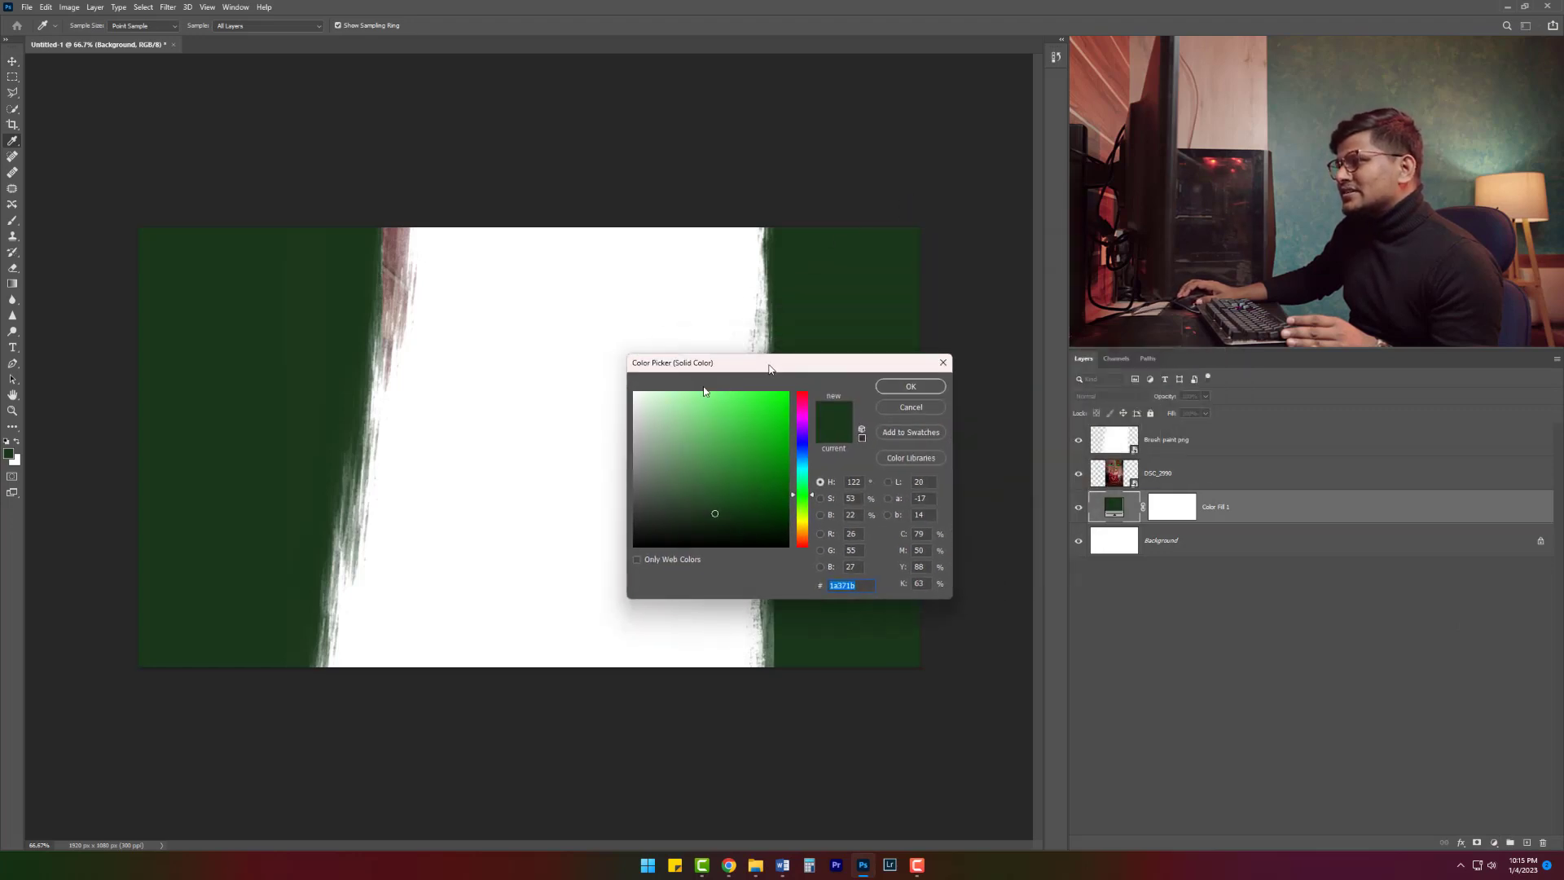
click(453, 606)
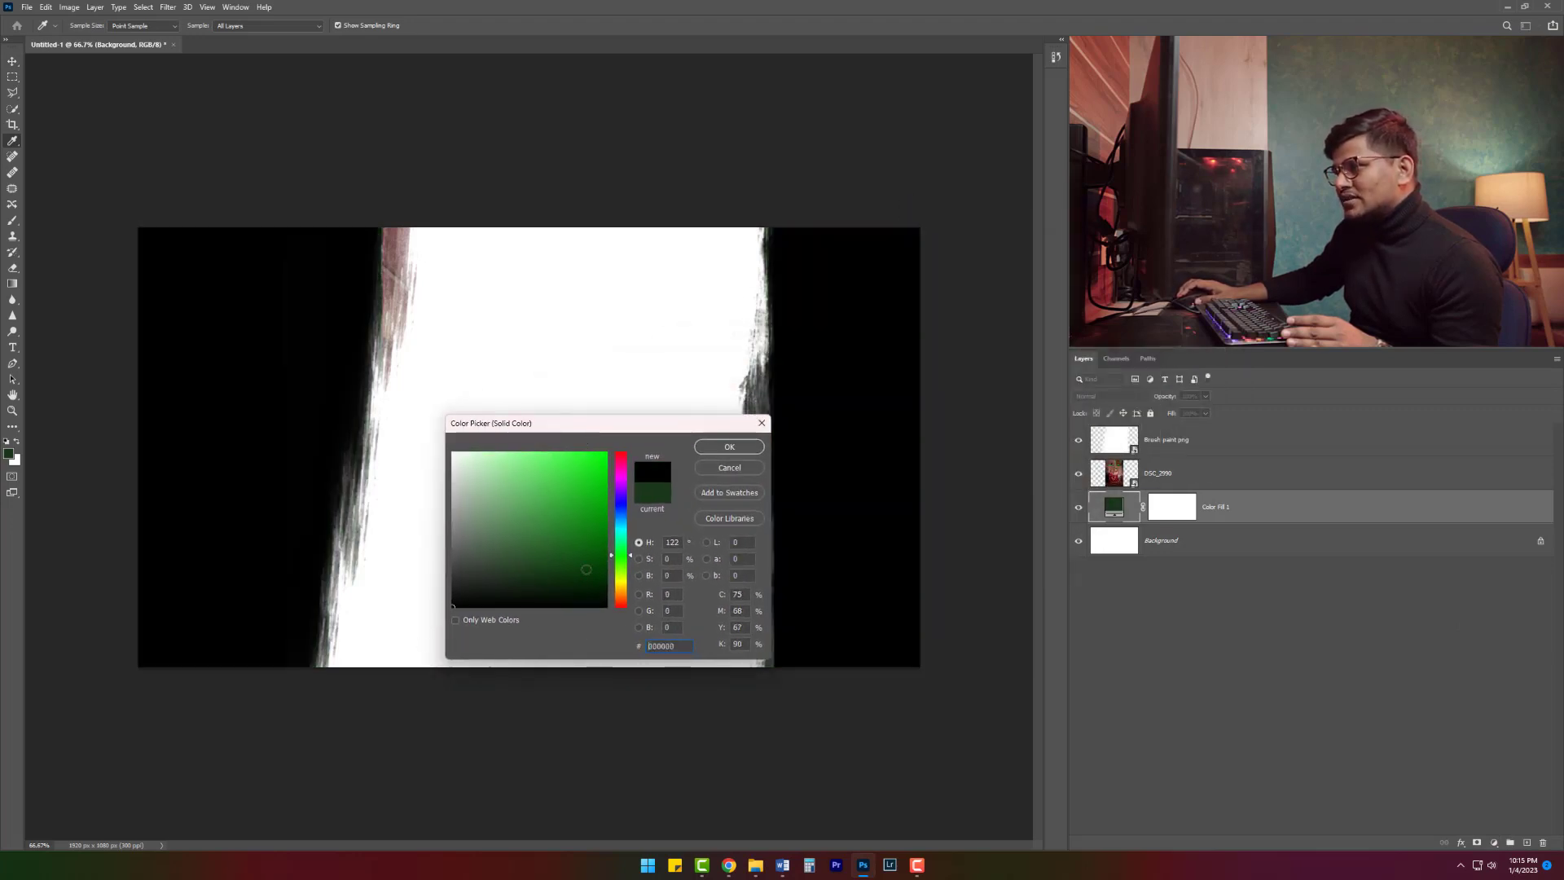
click(707, 450)
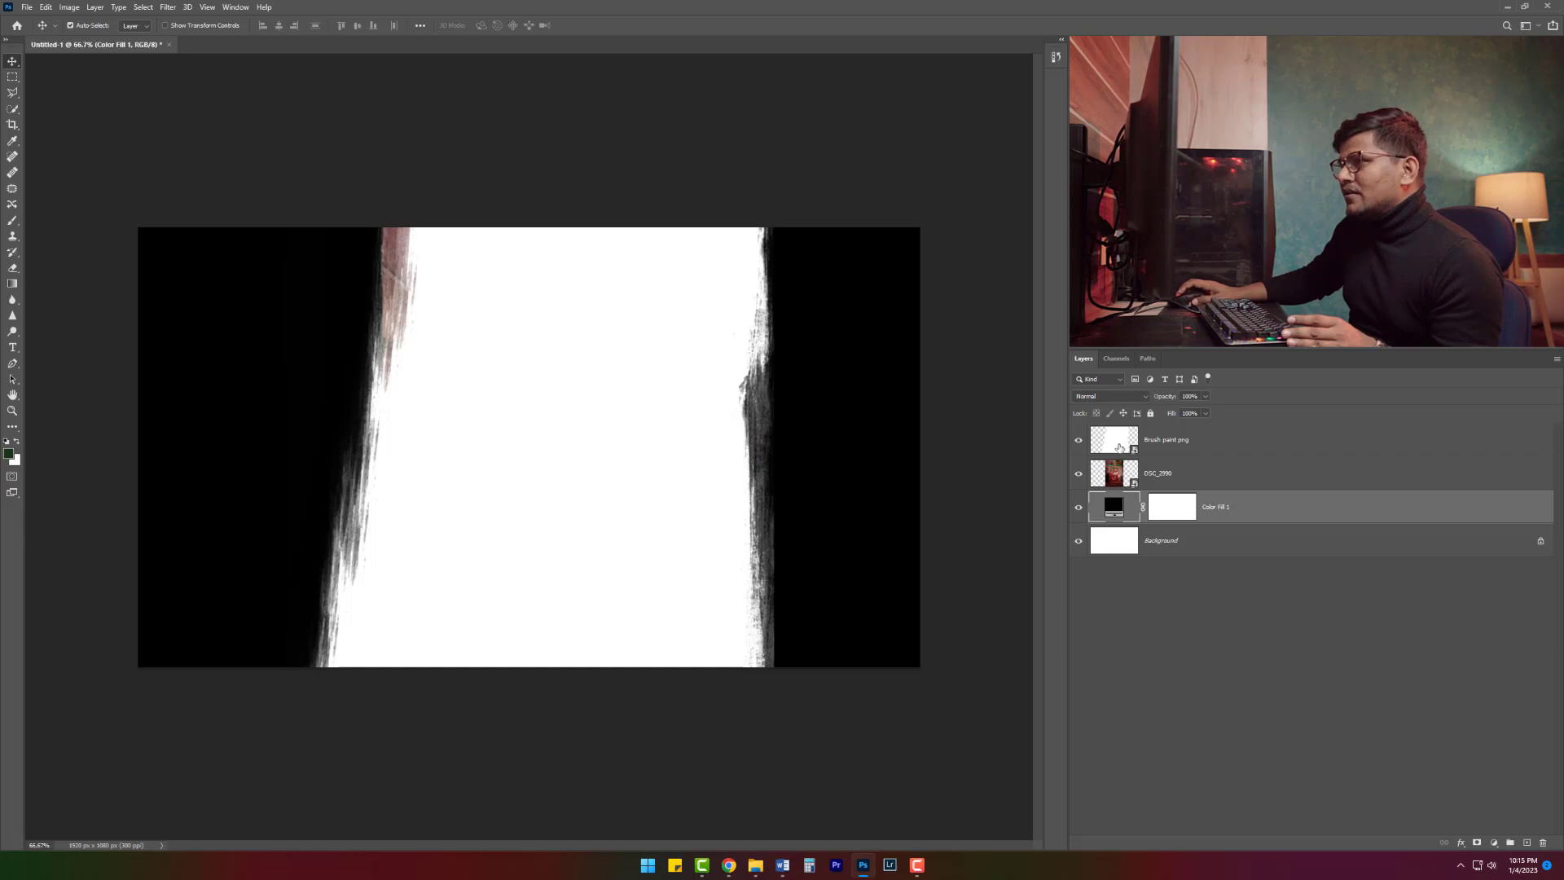
click(1181, 440)
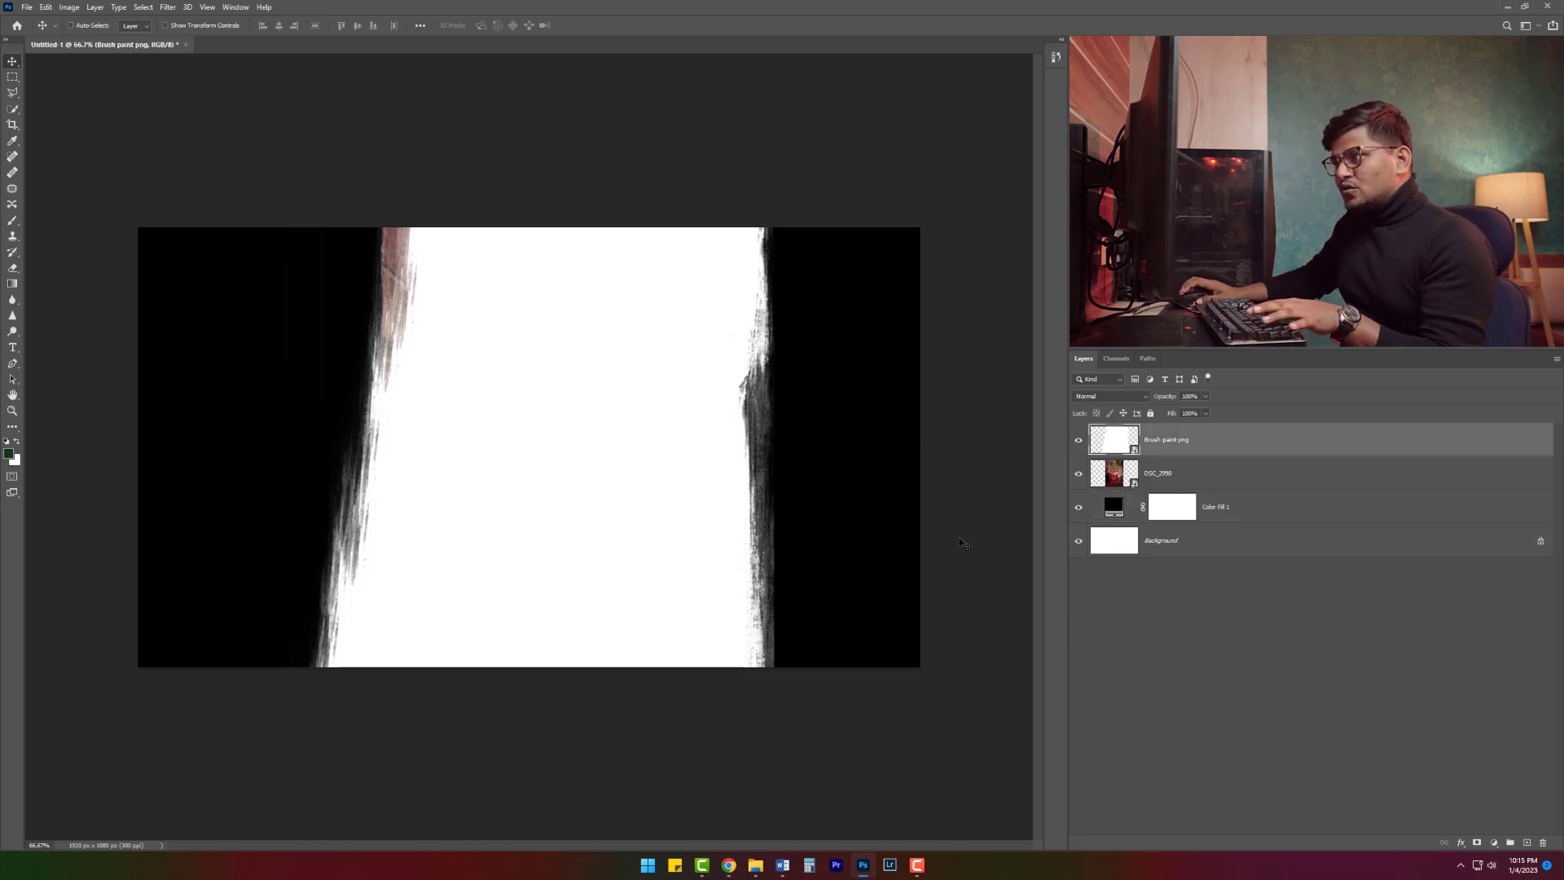
key(ctrl+t)
Step: Shift the brush stroke right, narrow it from the left, then stack DSC_2990 above it
mouse_move(588, 469)
mouse_down()
mouse_move(716, 472)
mouse_move(367, 454)
mouse_move(657, 458)
mouse_up()
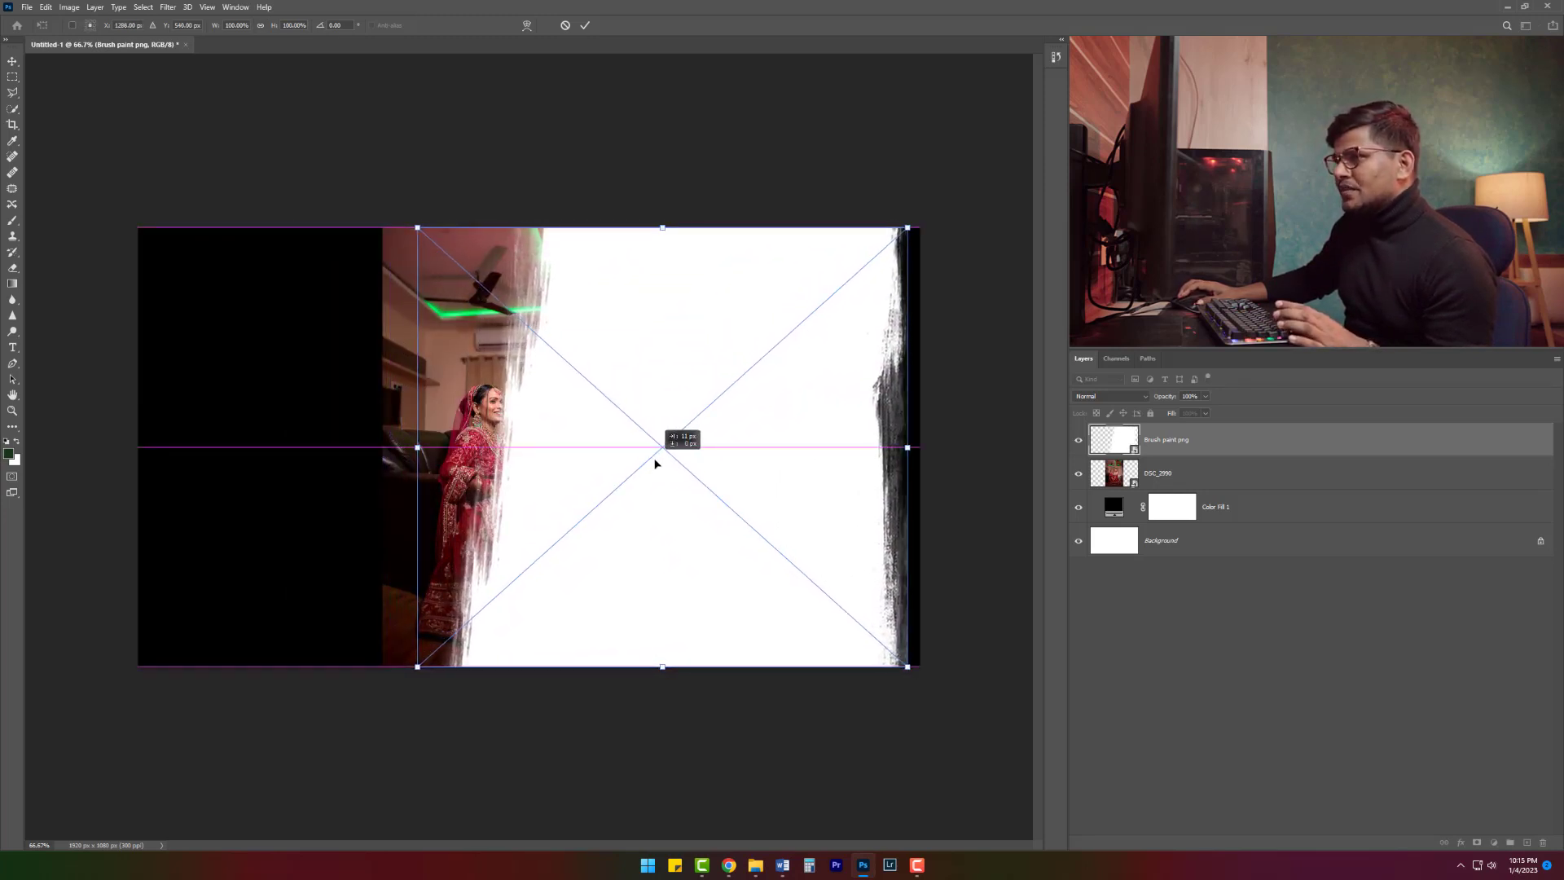
drag(417, 447, 462, 447)
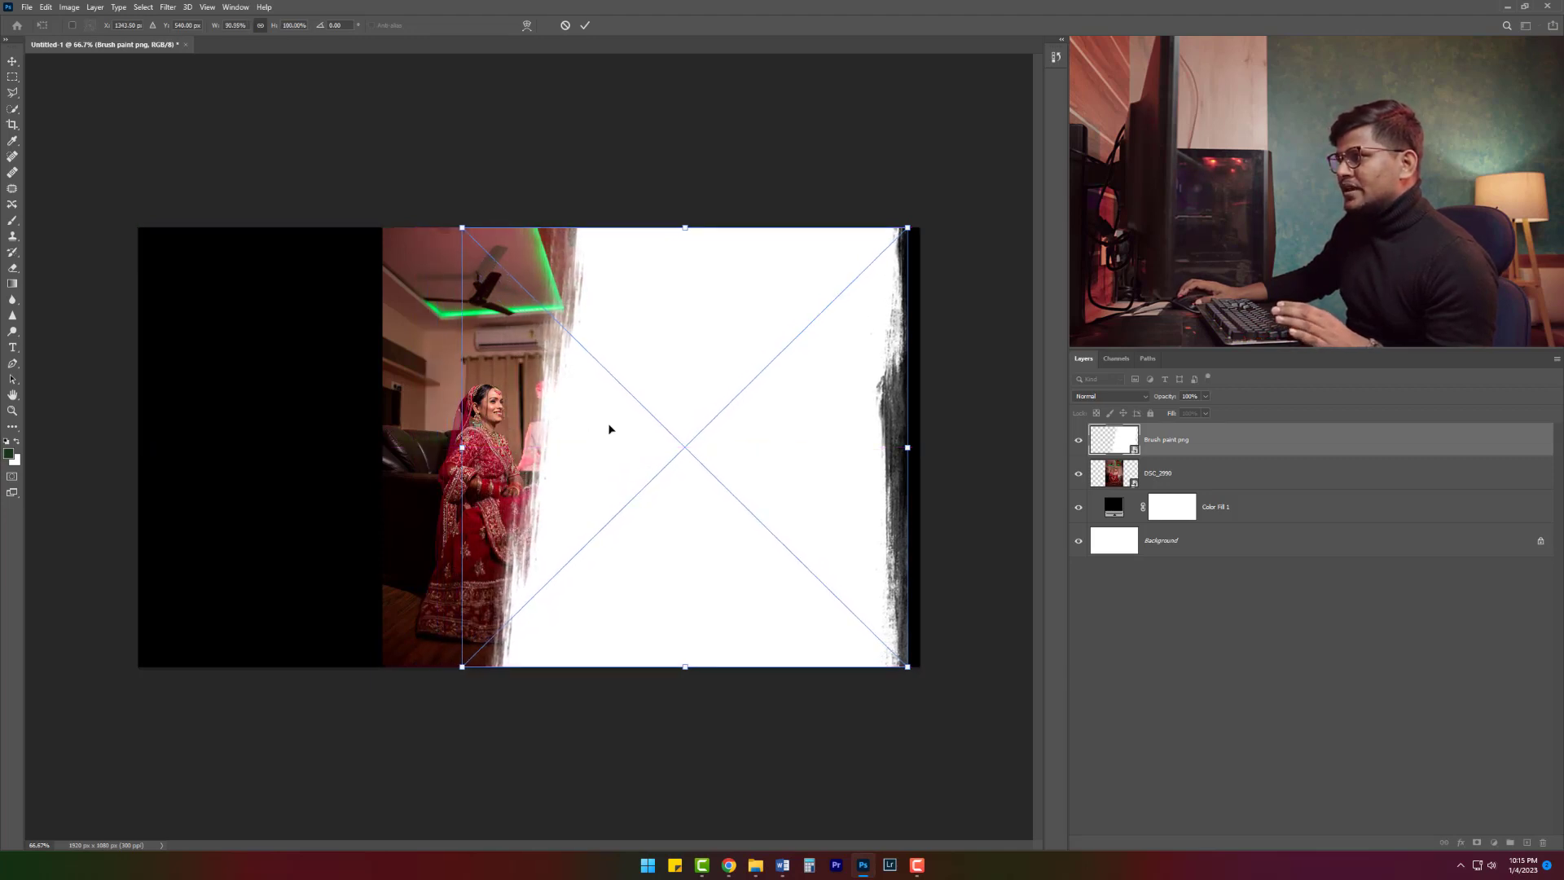
double_click(608, 425)
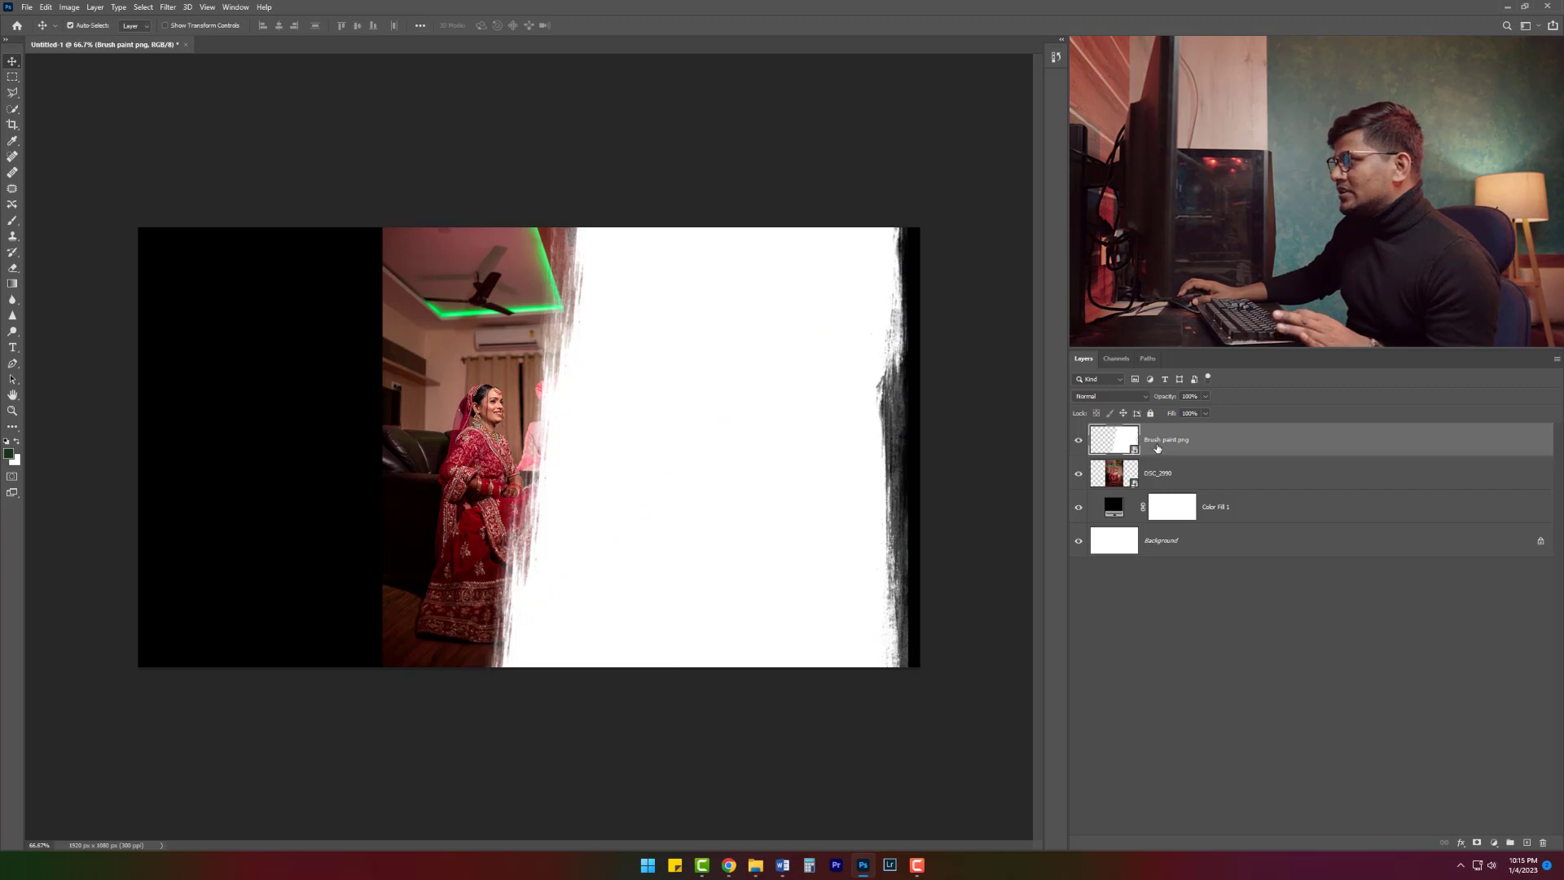
drag(1161, 473, 1173, 436)
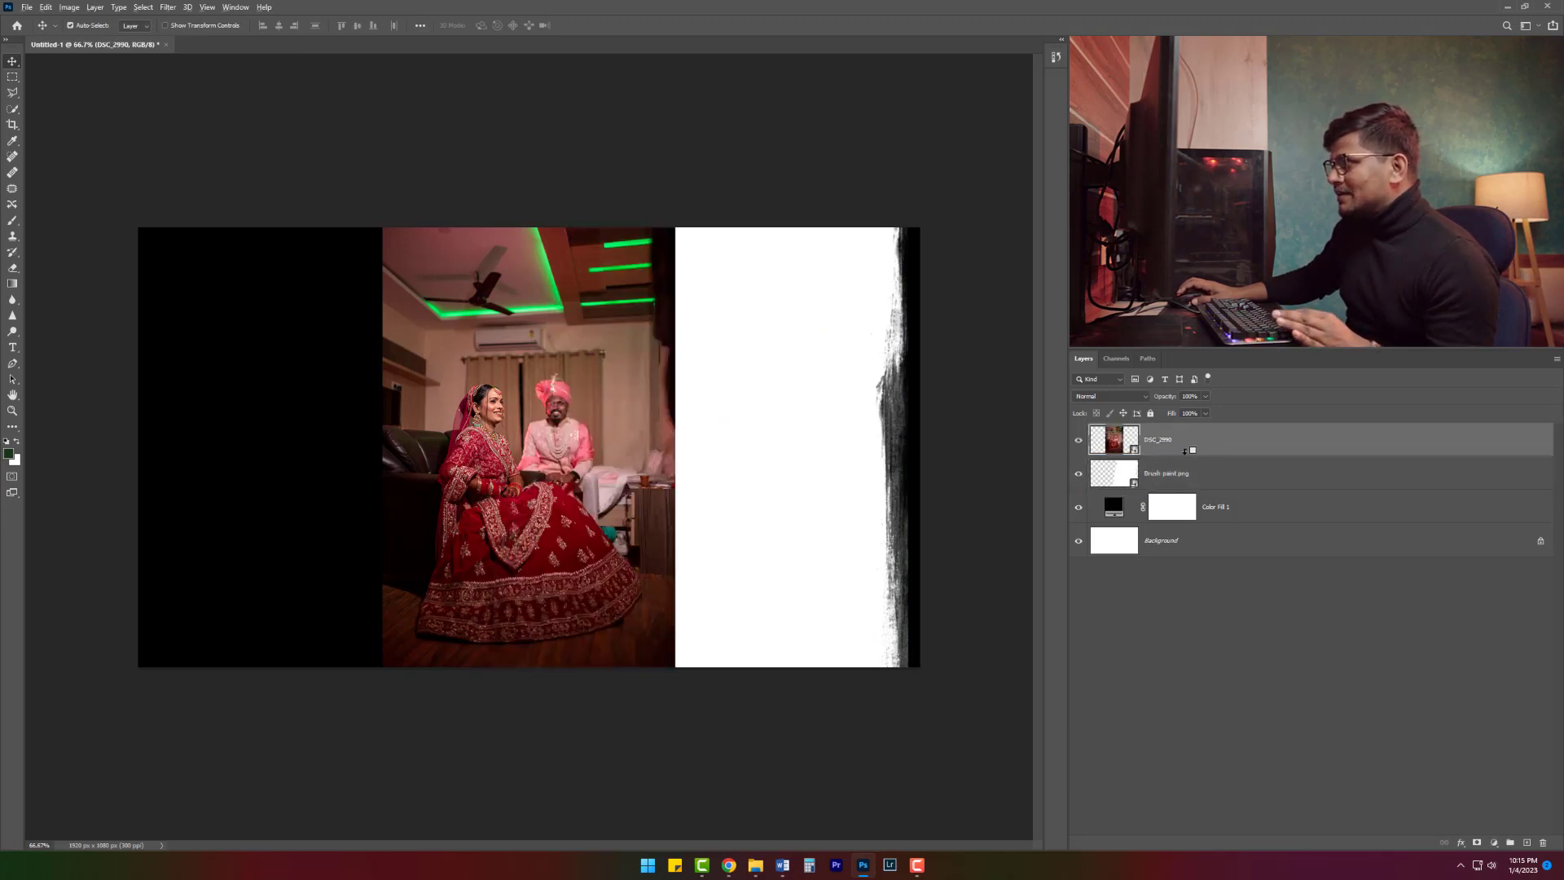
Step: Clip the DSC_2990 photo into the brush stroke and move it right and down
right_click(1186, 450)
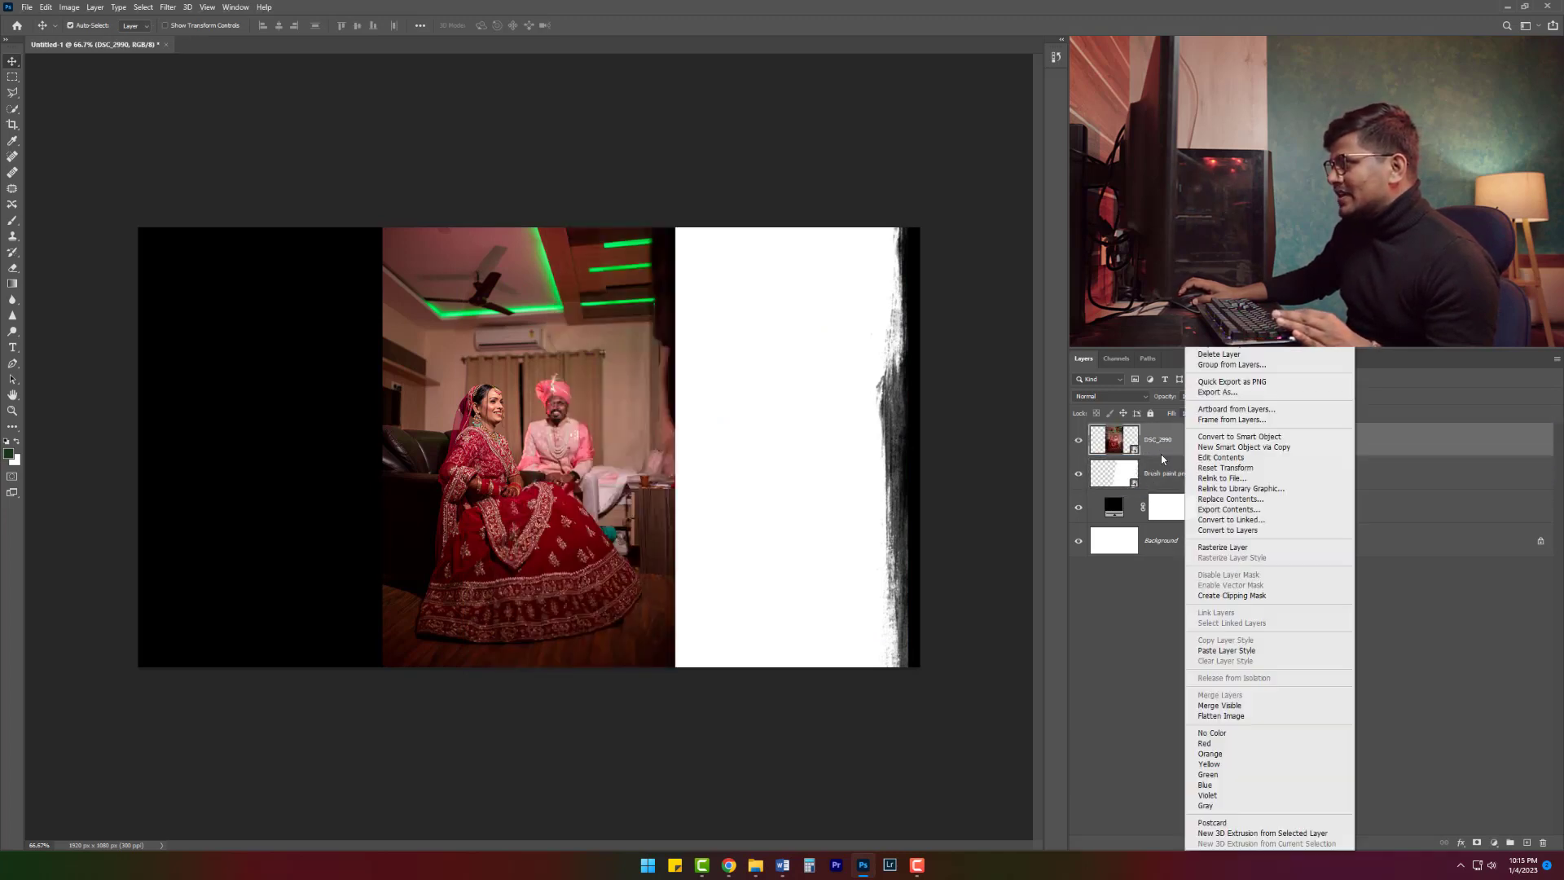
click(1226, 597)
drag(594, 453, 714, 508)
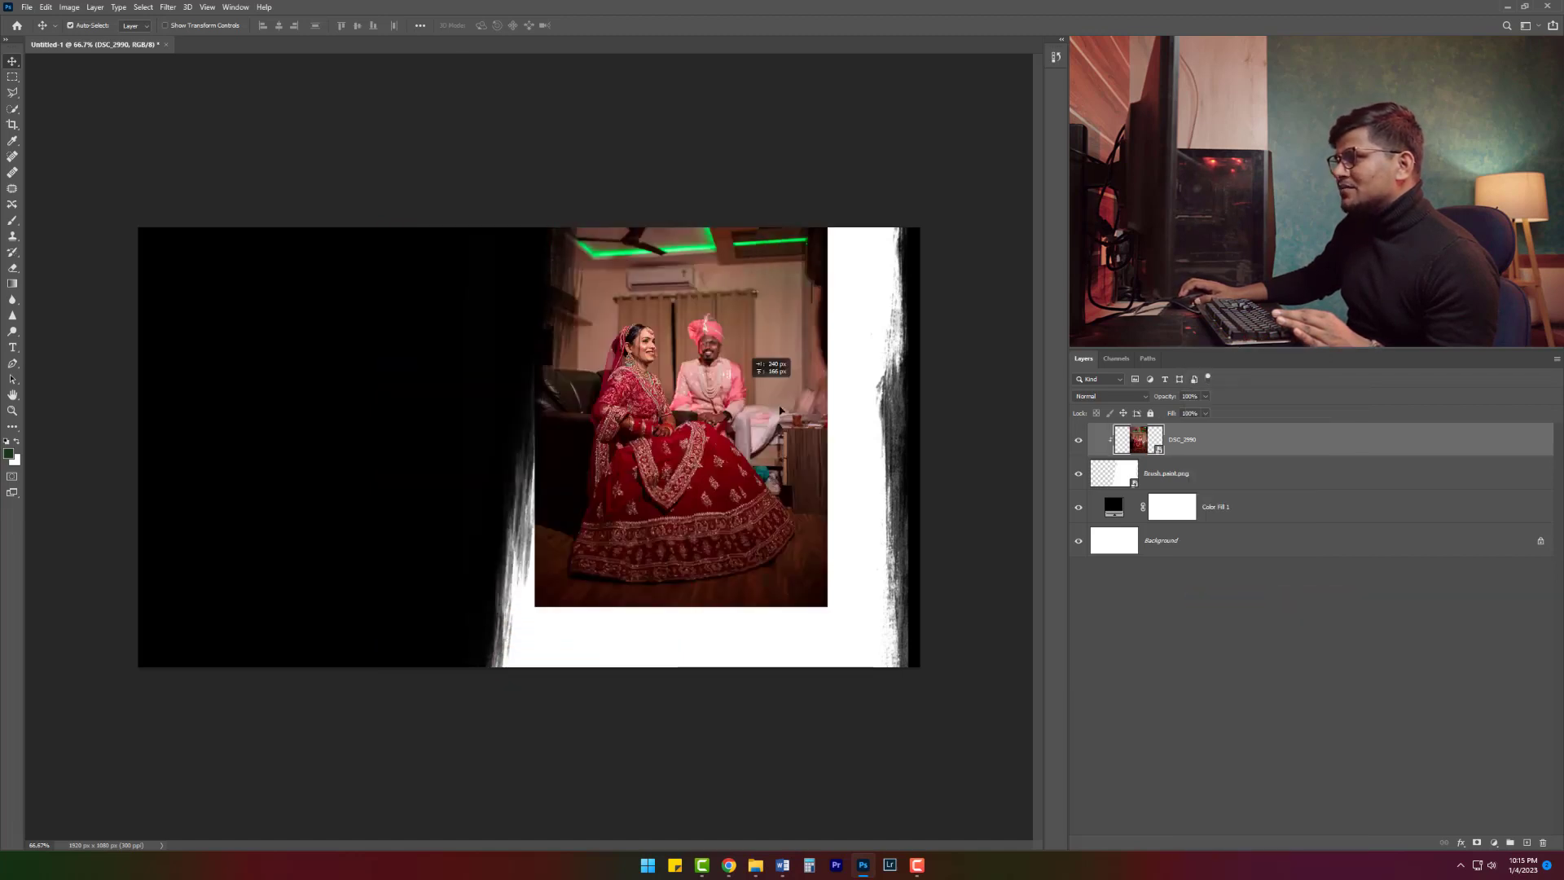
Step: Enlarge, slightly tilt and widen the clipped photo to fill the right side
key(ctrl+t)
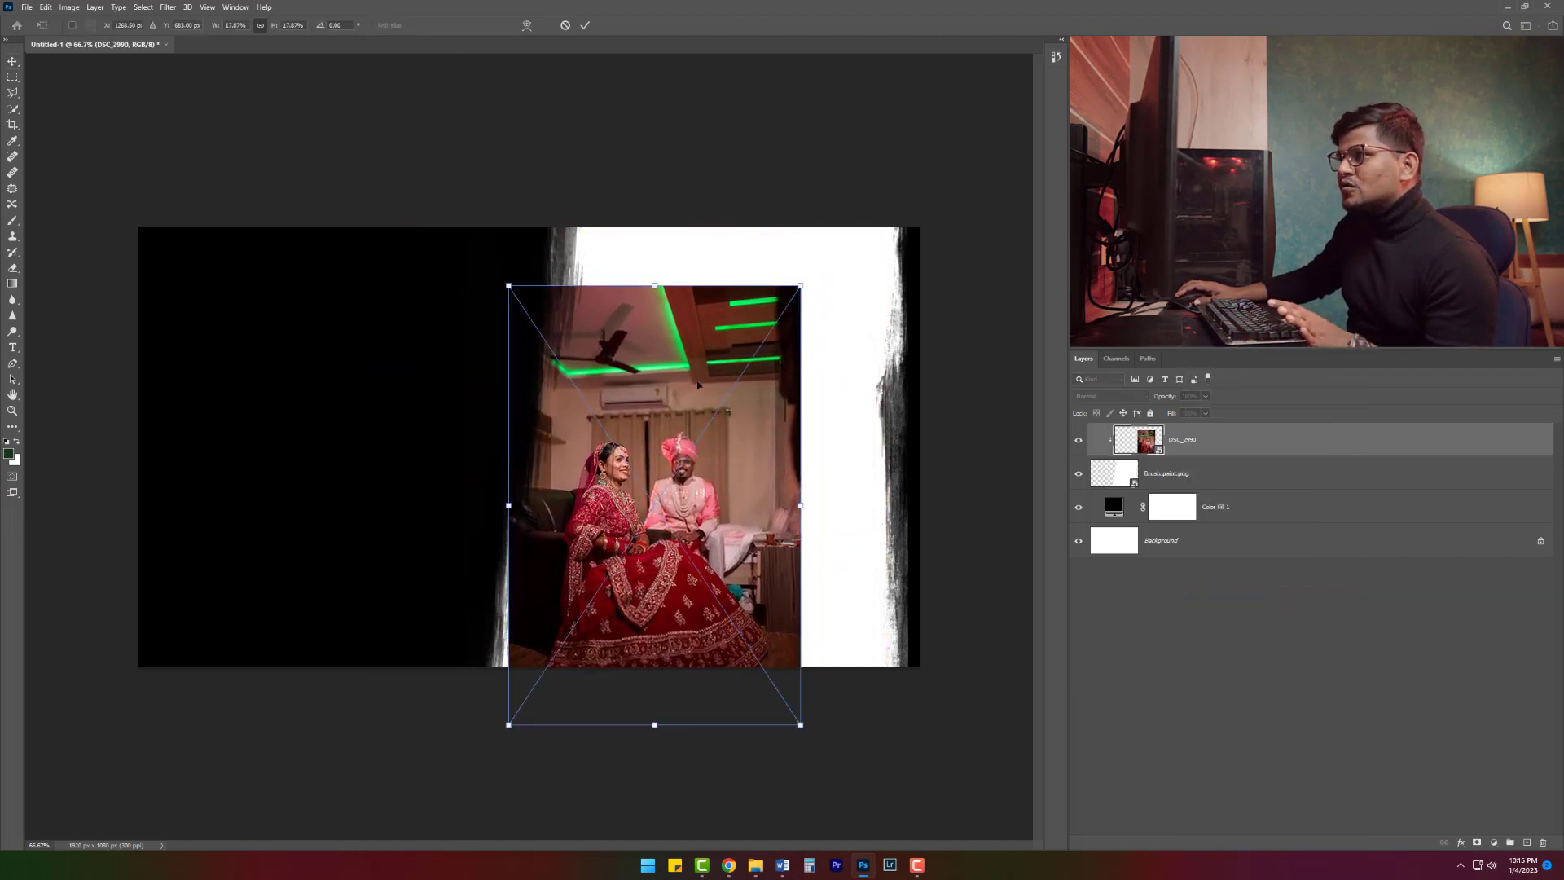
drag(656, 286, 650, 51)
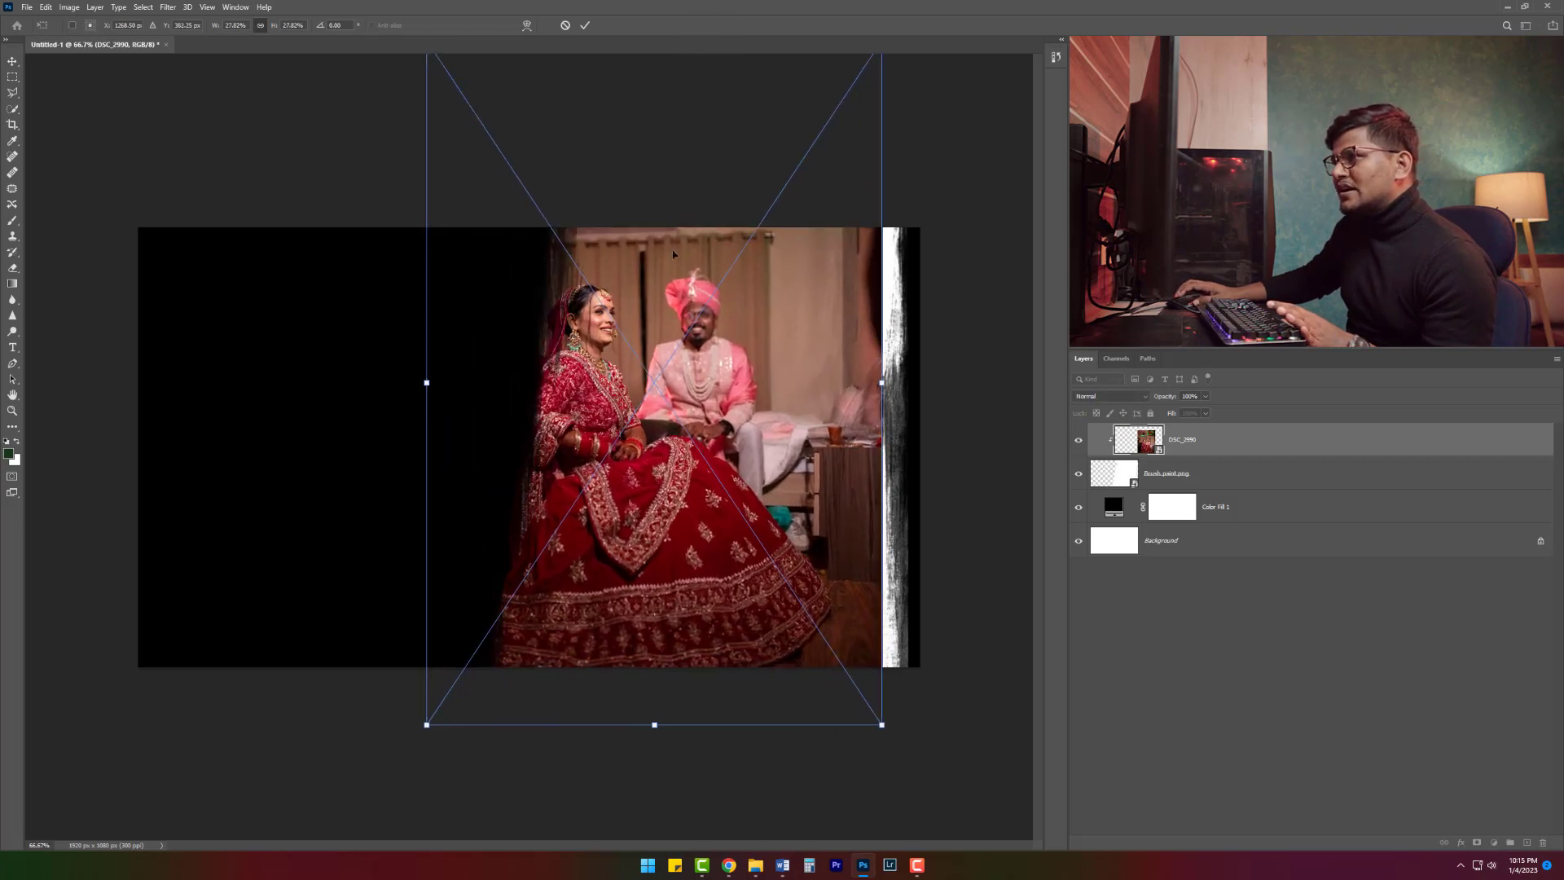
drag(688, 302, 731, 309)
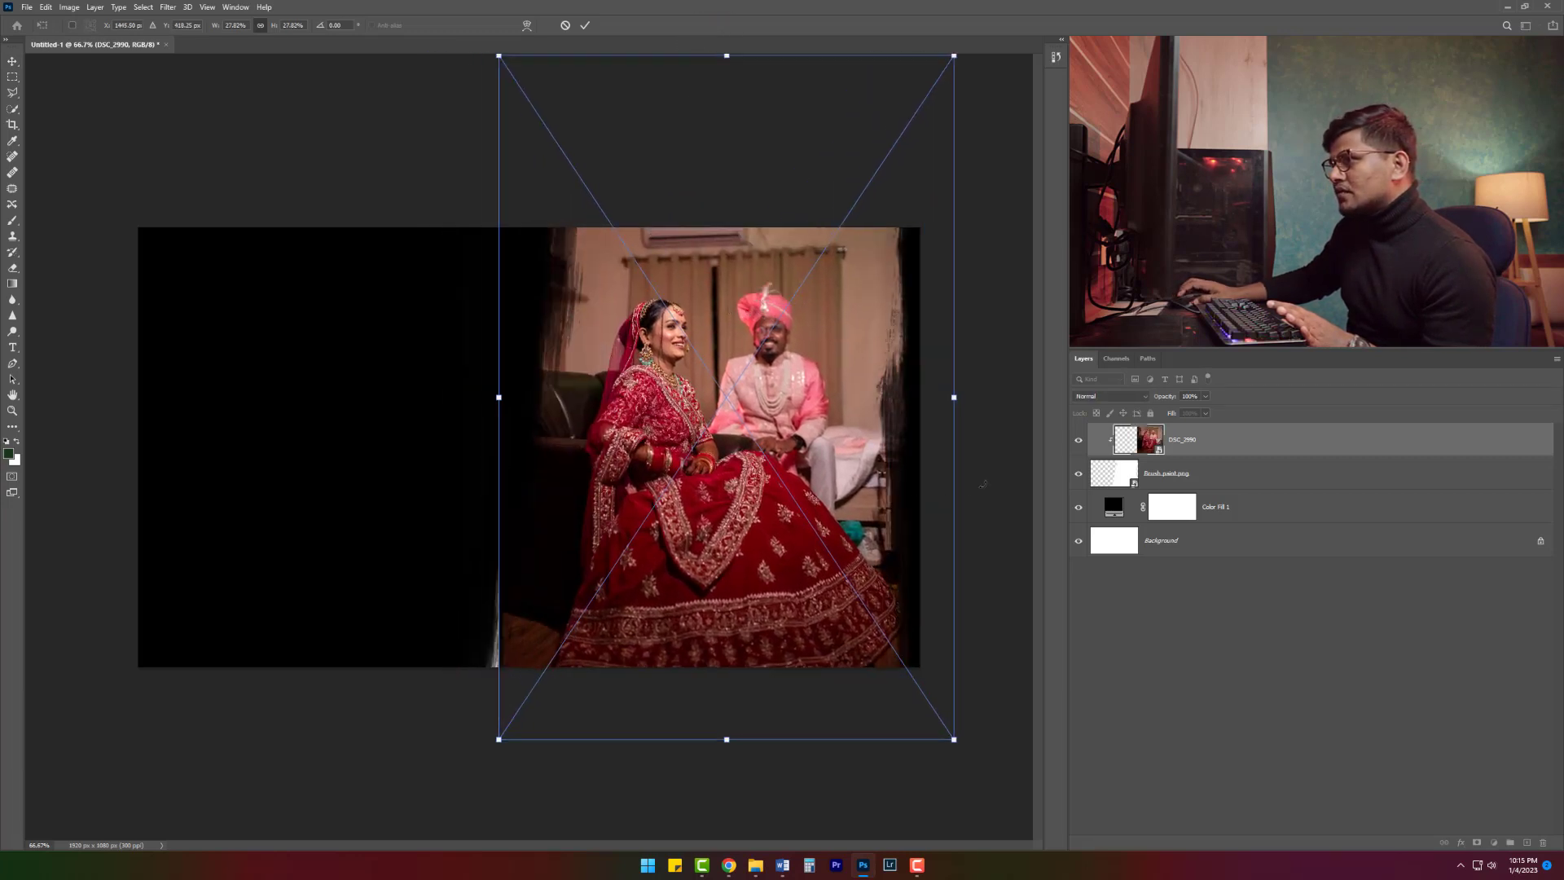
drag(984, 488, 981, 491)
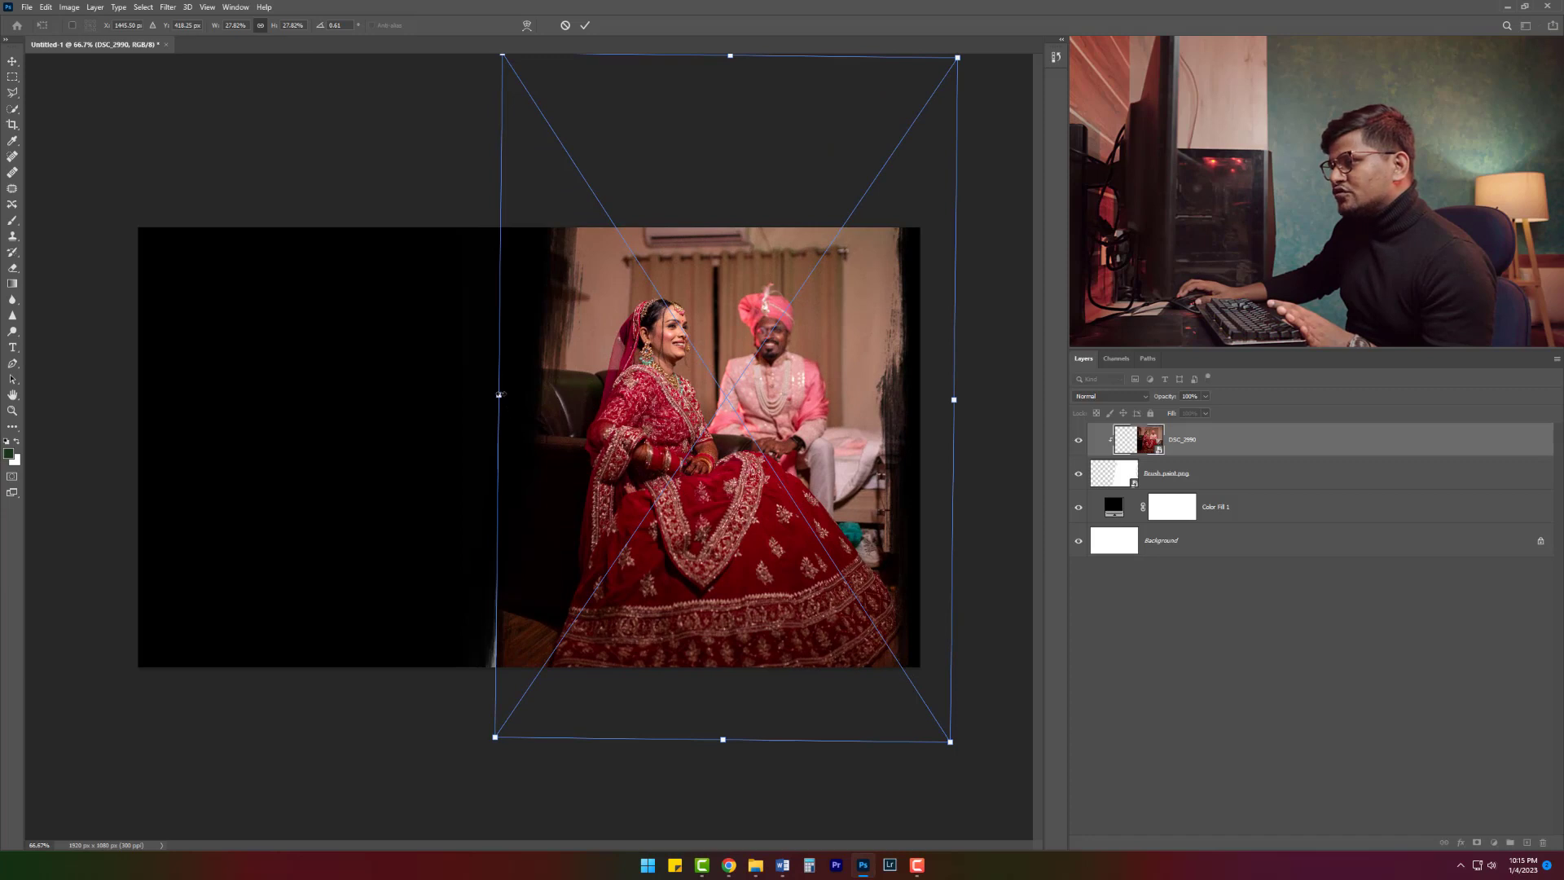
mouse_move(499, 395)
mouse_down()
mouse_move(478, 407)
mouse_move(528, 422)
mouse_up()
key(Return)
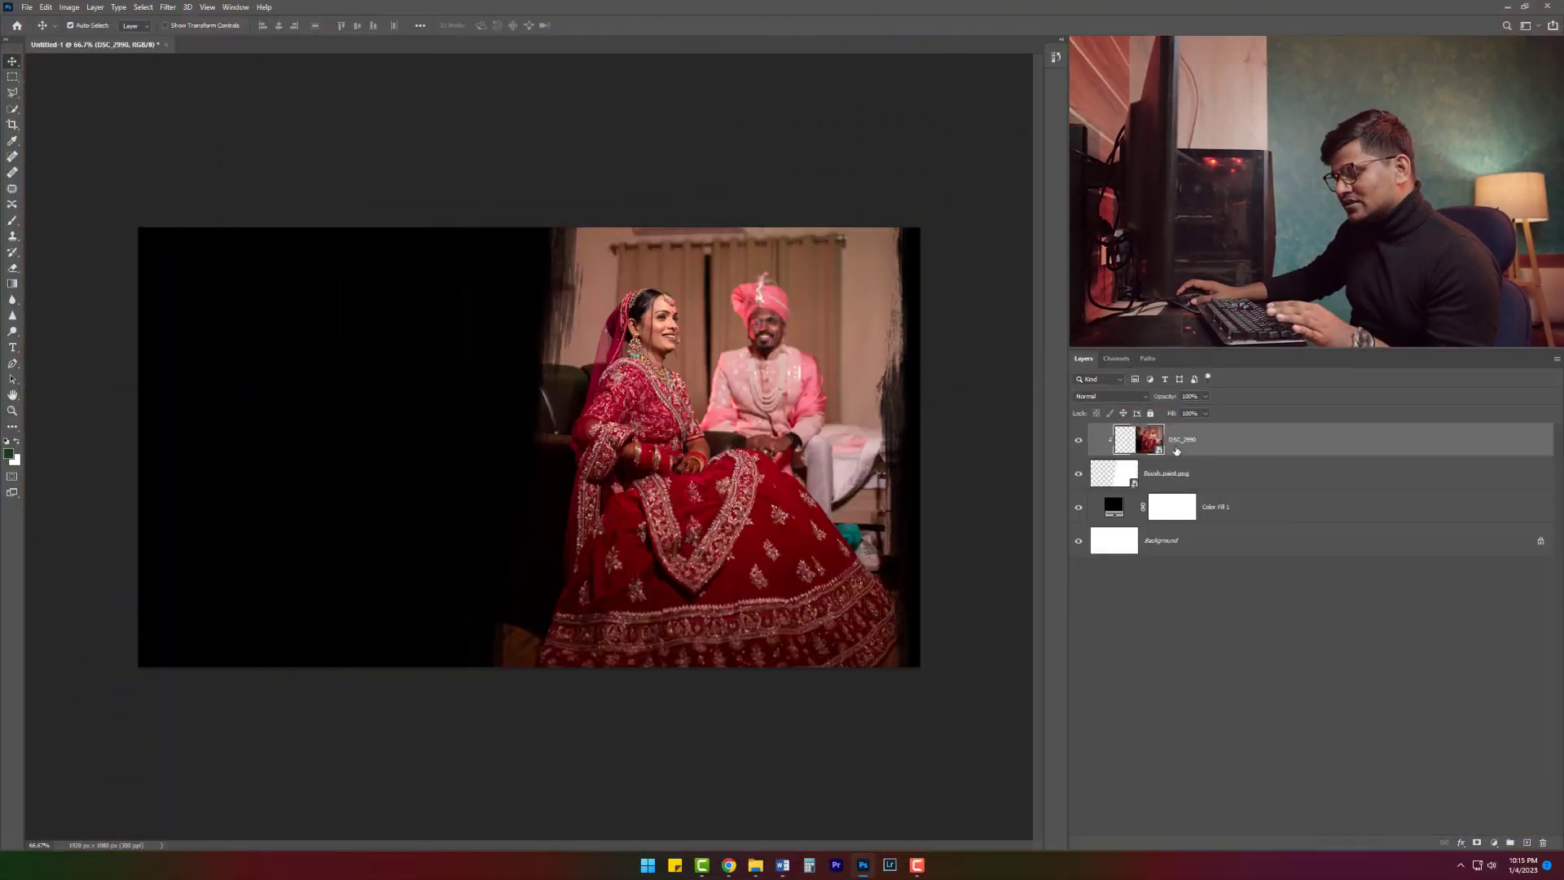
Step: Duplicate the photo, move the copy above the black fill and enlarge it across the canvas
key(ctrl+j)
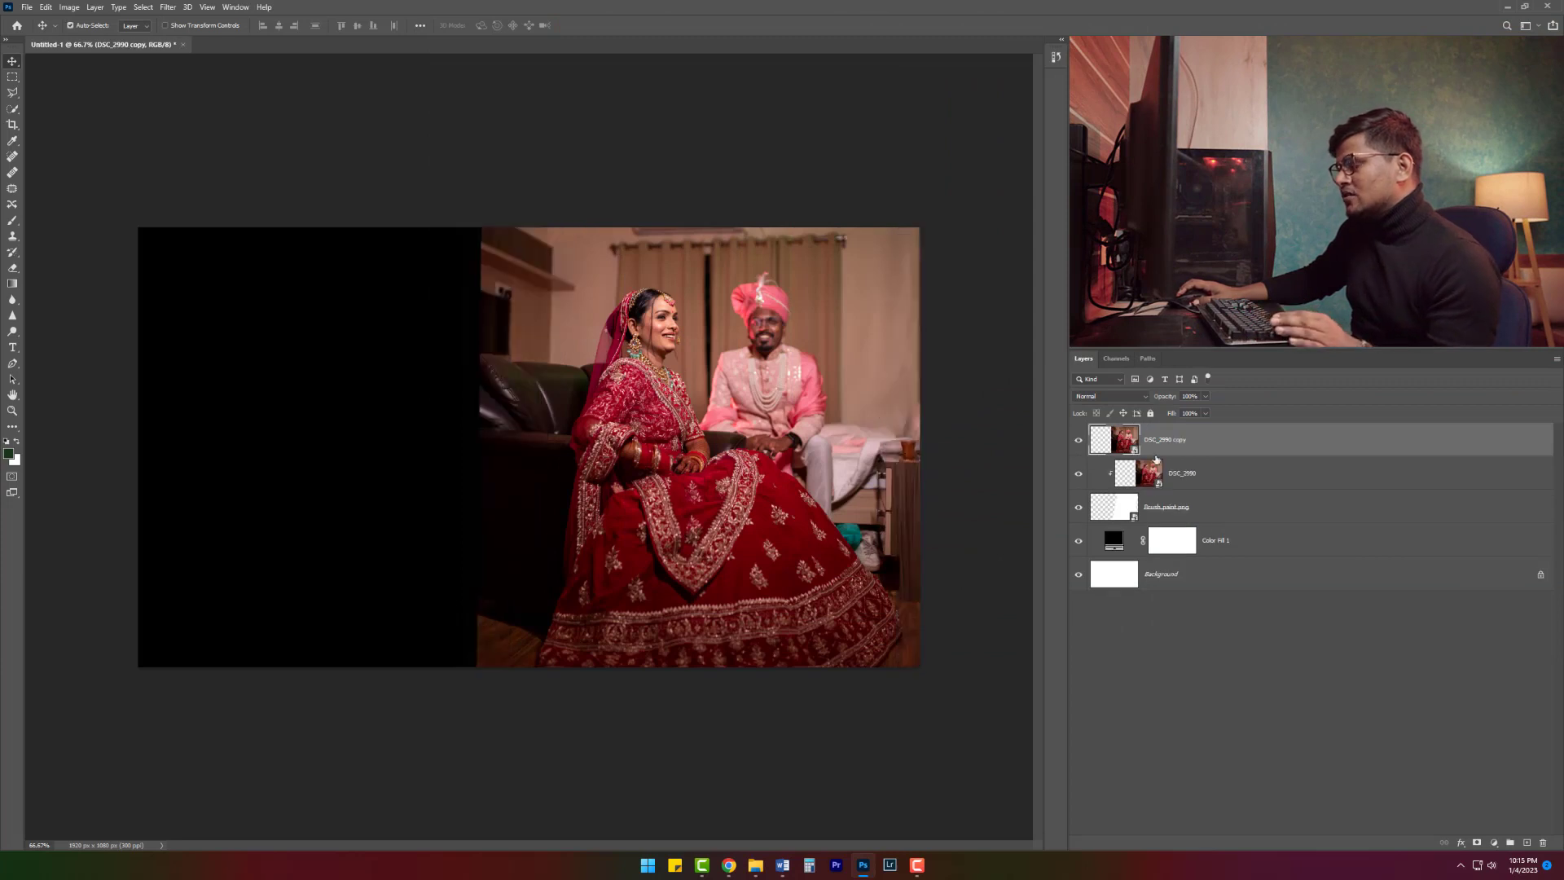
mouse_move(1167, 447)
mouse_down()
mouse_move(1113, 529)
mouse_move(1155, 533)
mouse_up()
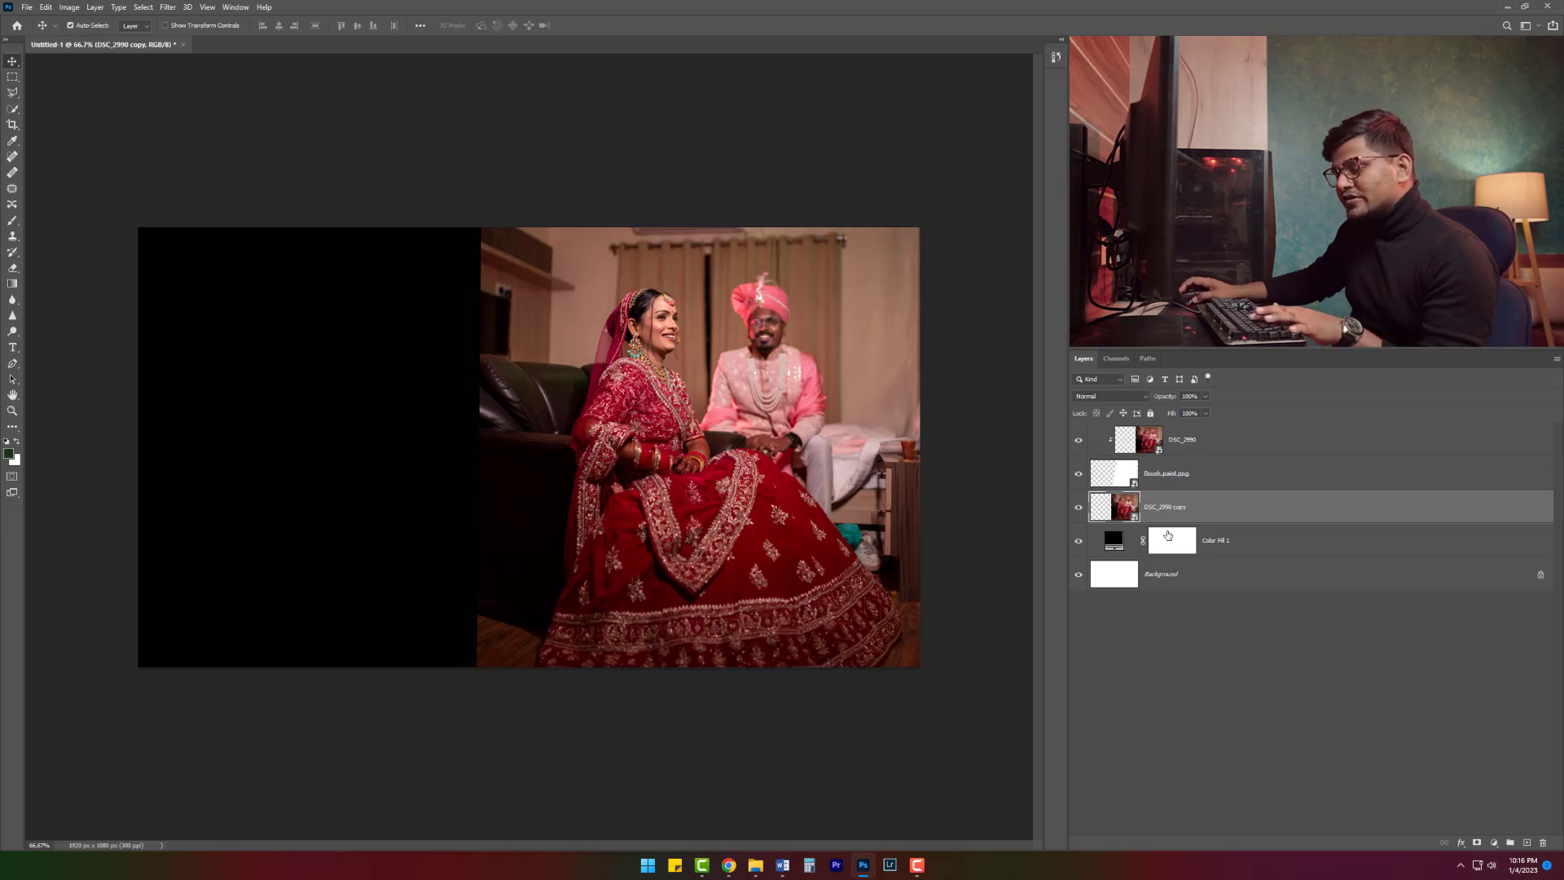
key(ctrl+t)
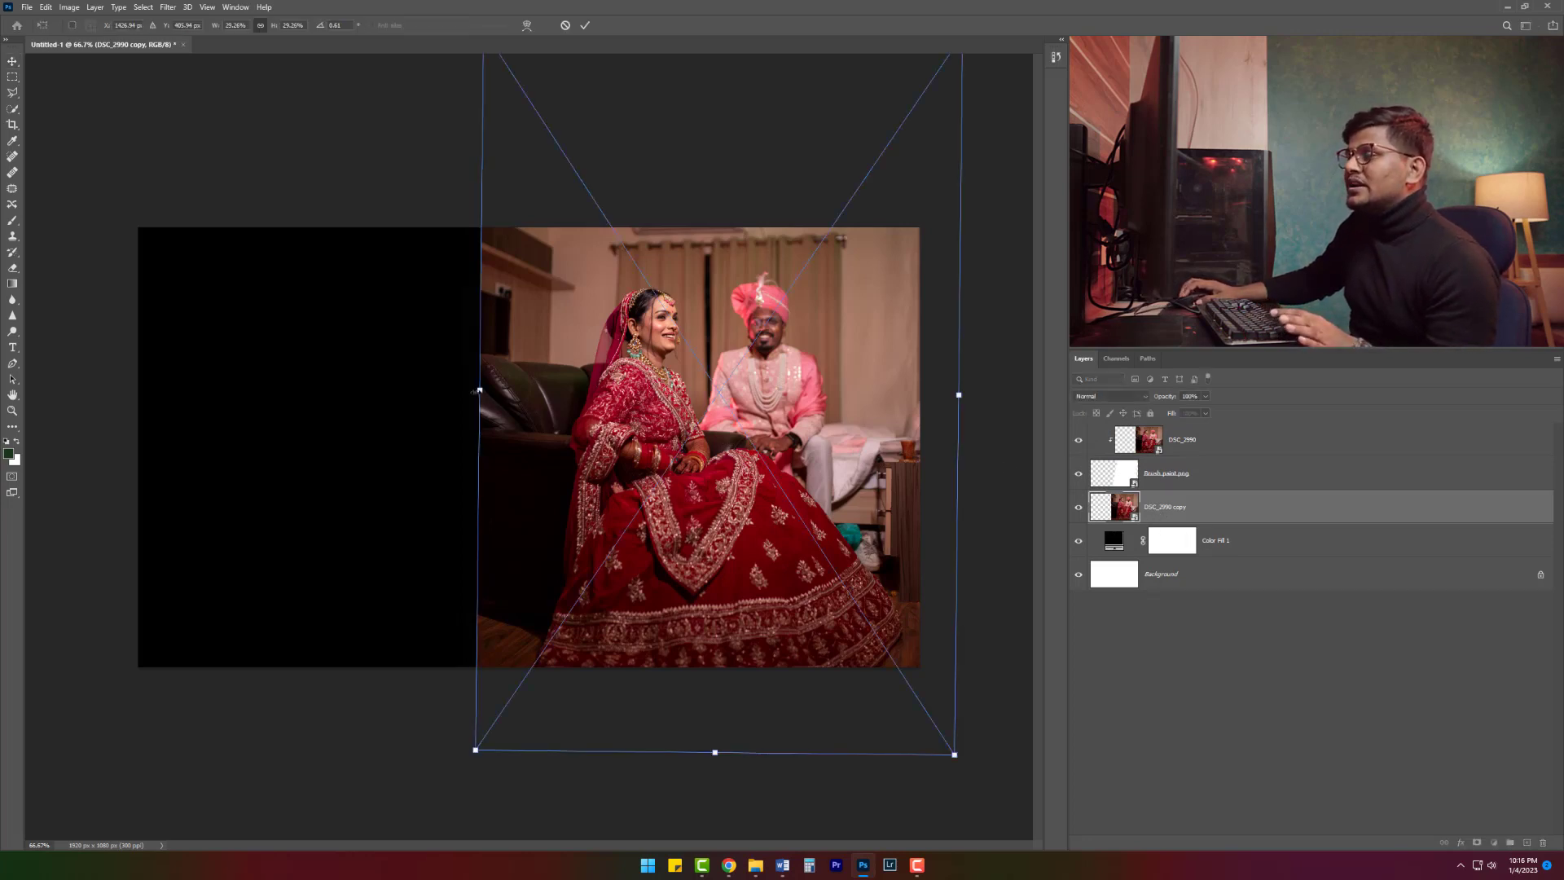
drag(252, 384, 123, 387)
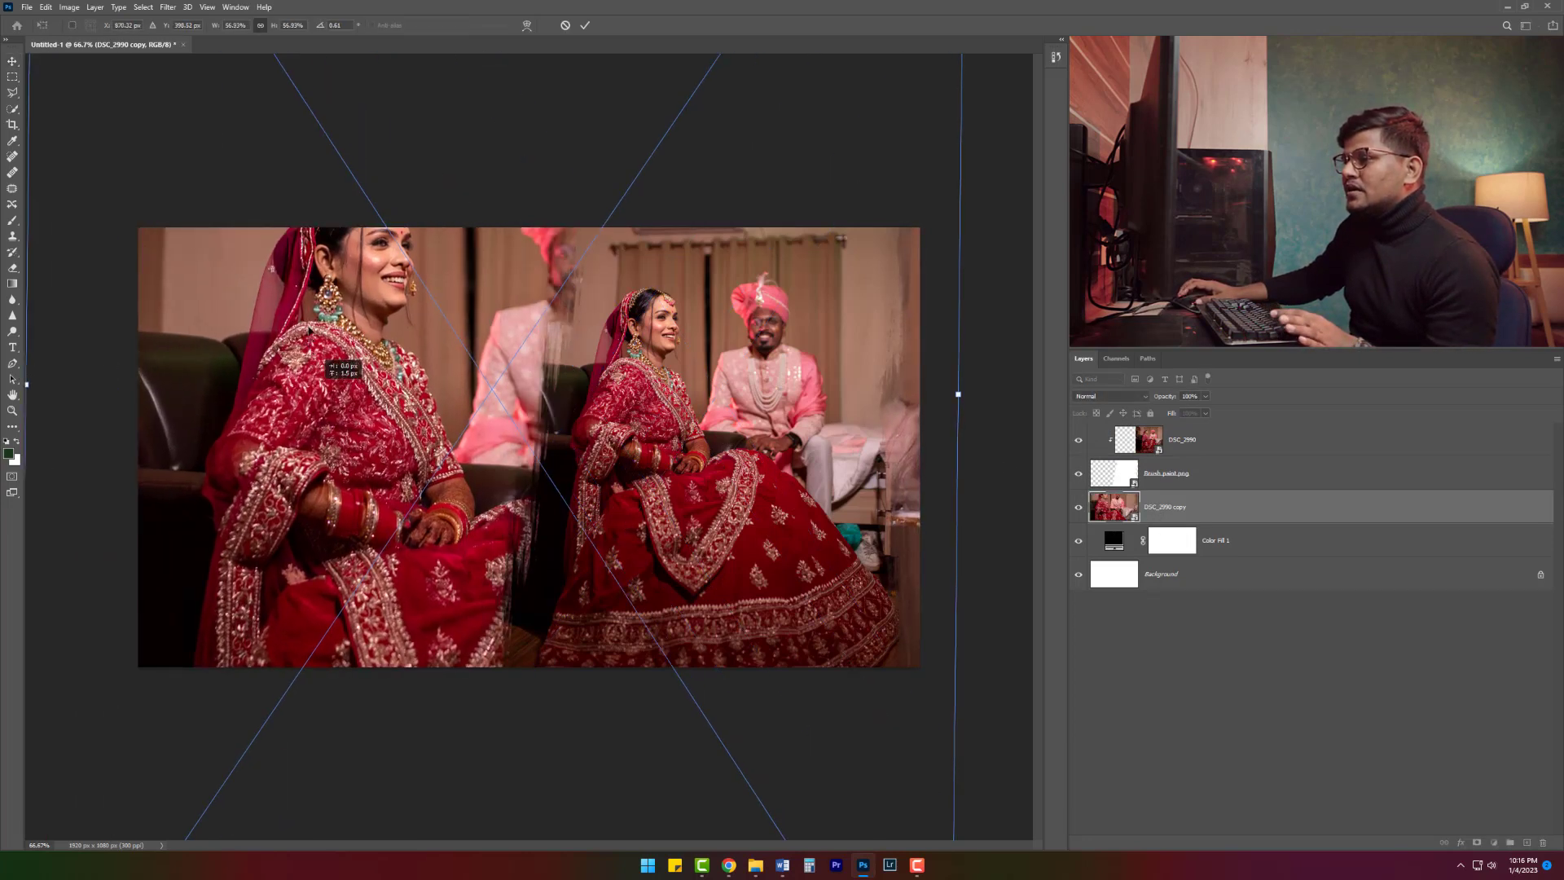
mouse_move(343, 358)
mouse_down()
mouse_move(310, 320)
mouse_move(206, 65)
mouse_up()
drag(693, 408, 702, 427)
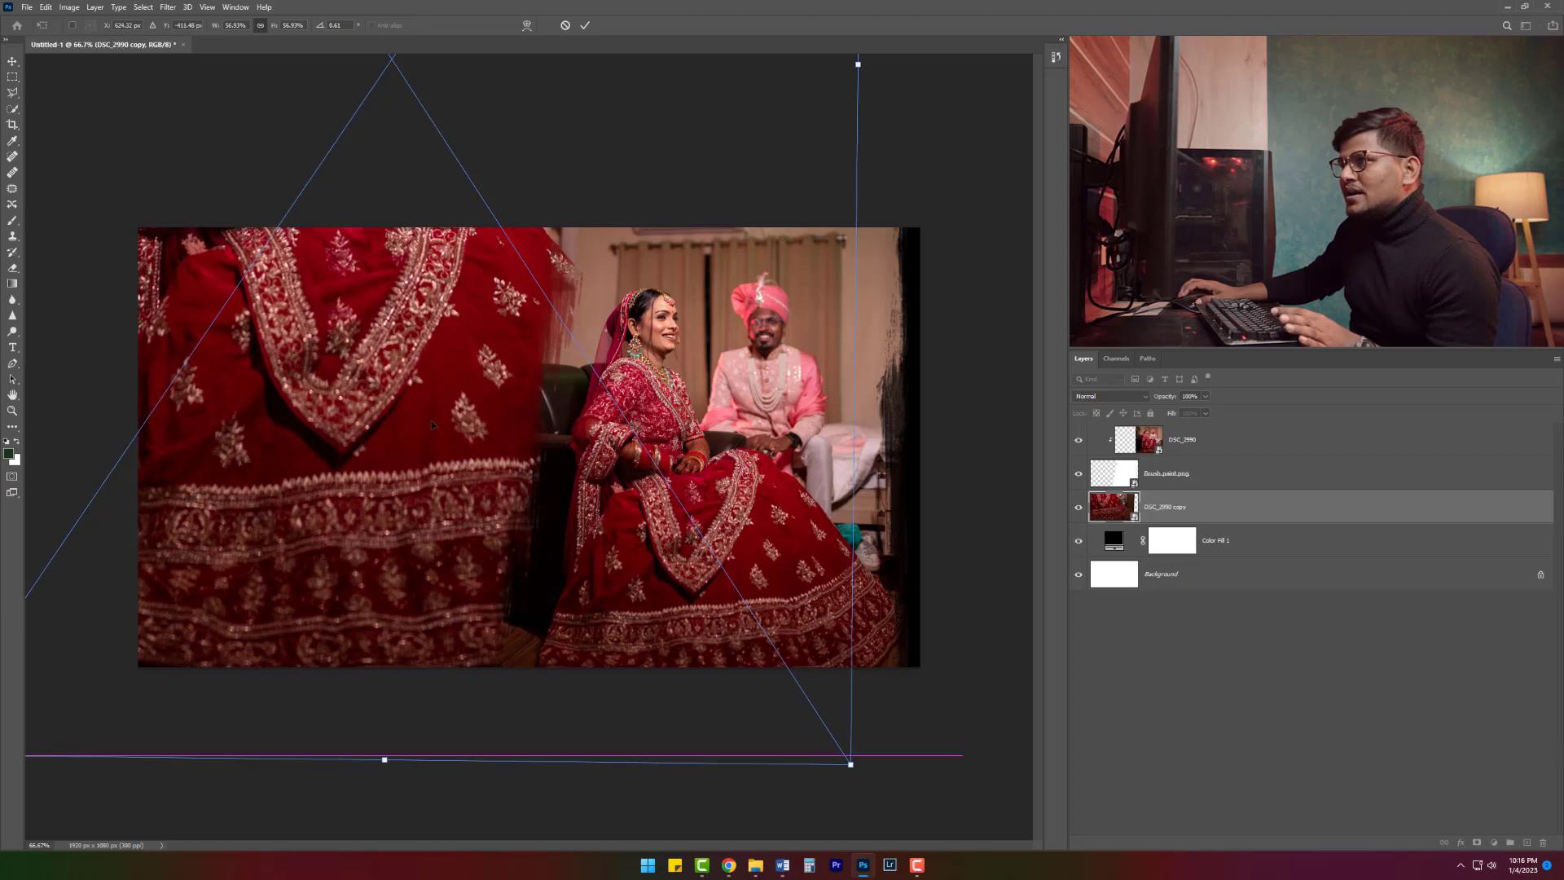
key(Return)
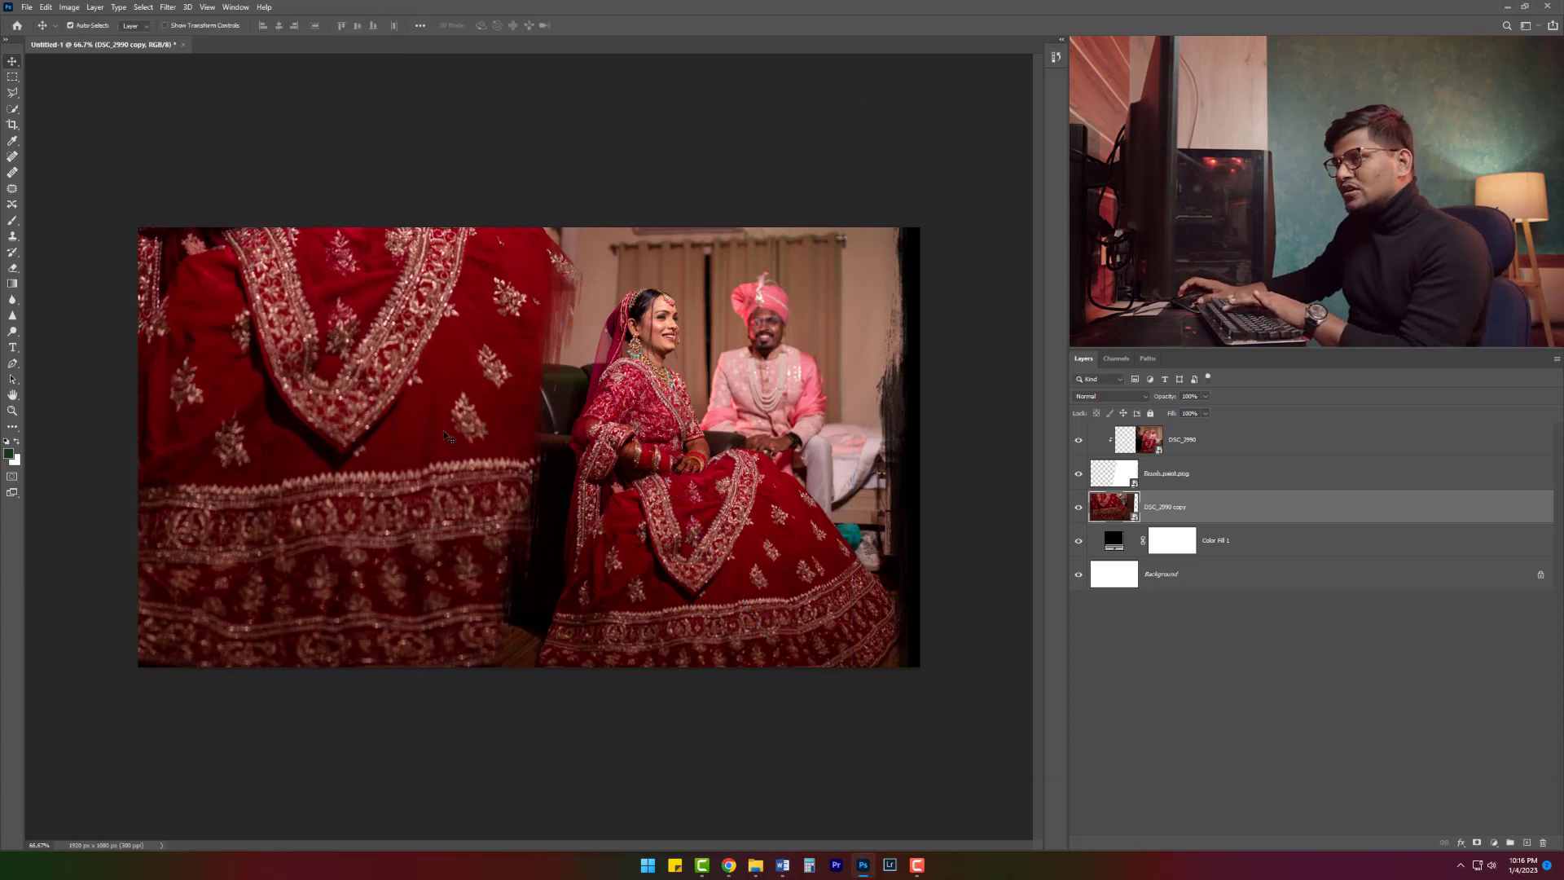
Step: Enlarge the dress copy further and shift it upward so the skirt fills the left
key(ctrl+minus)
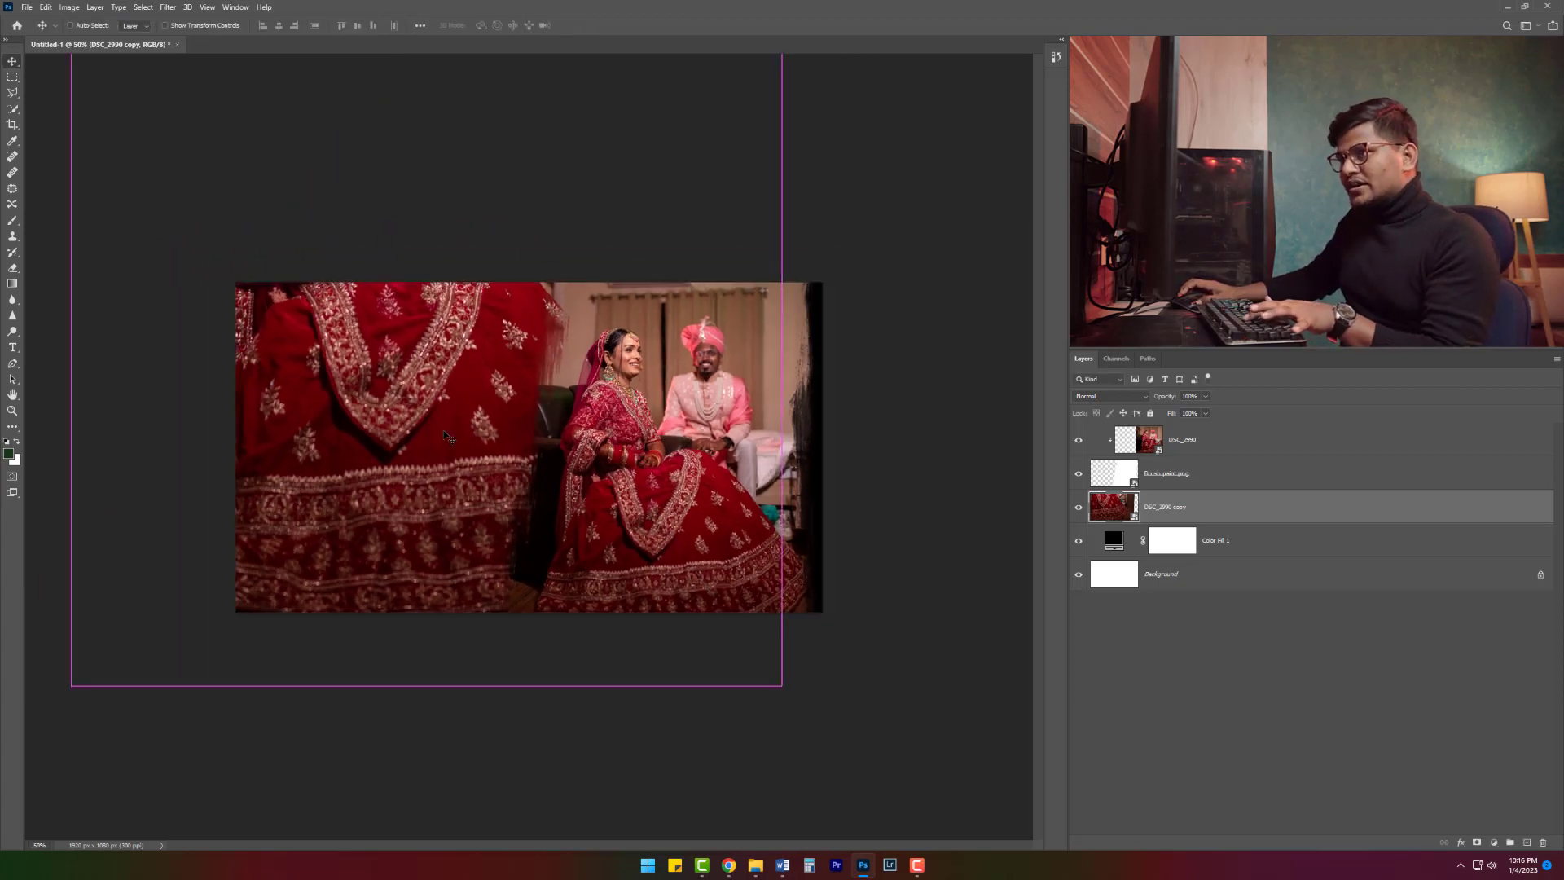
key(ctrl+t)
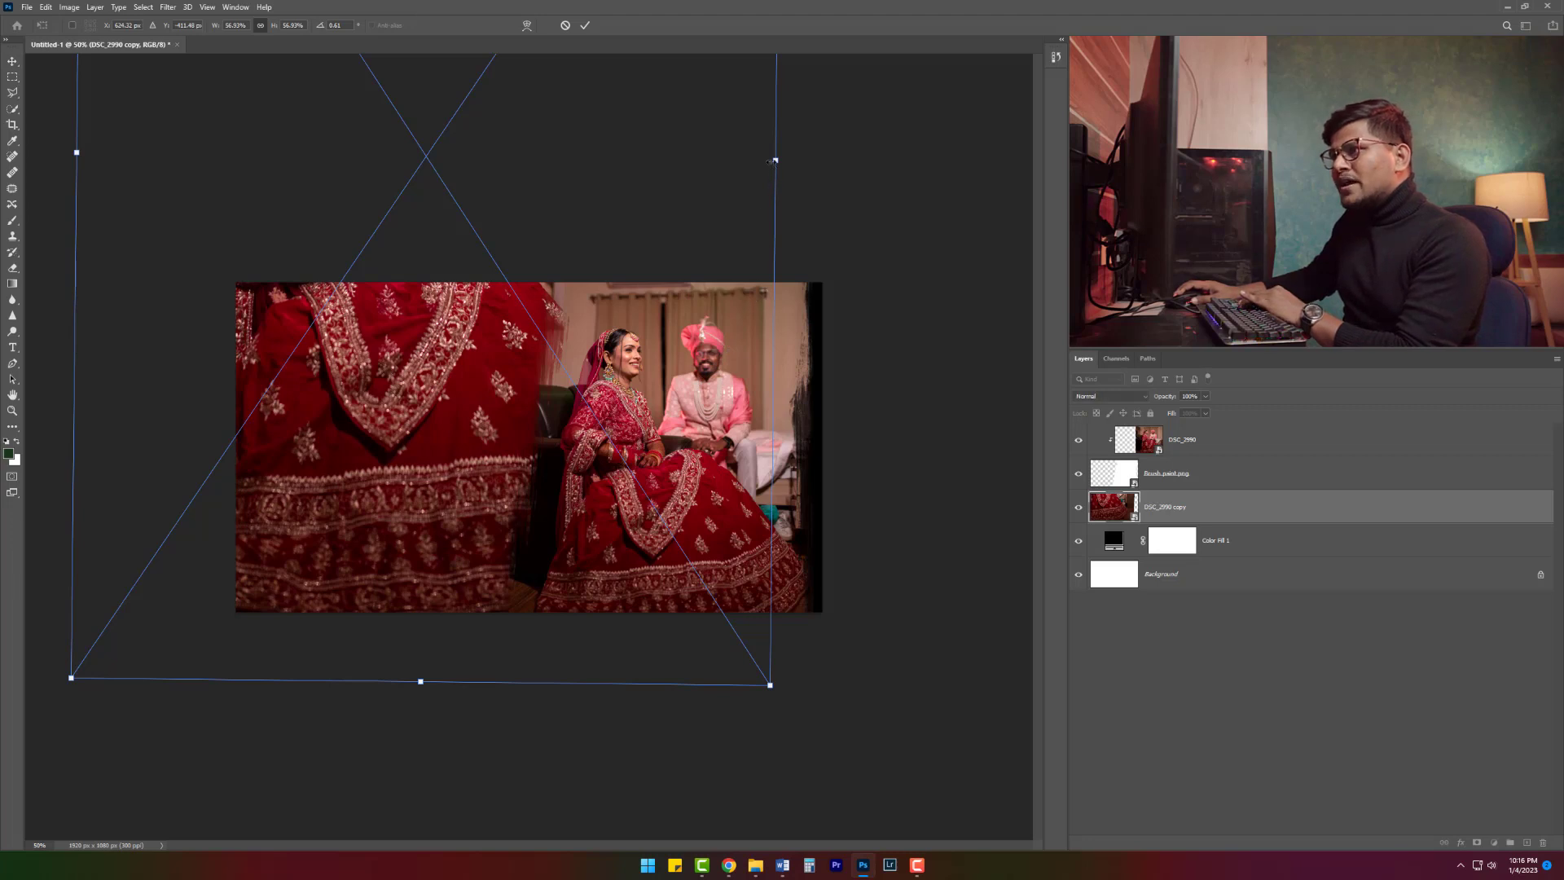
drag(774, 160, 901, 158)
drag(446, 335, 442, 296)
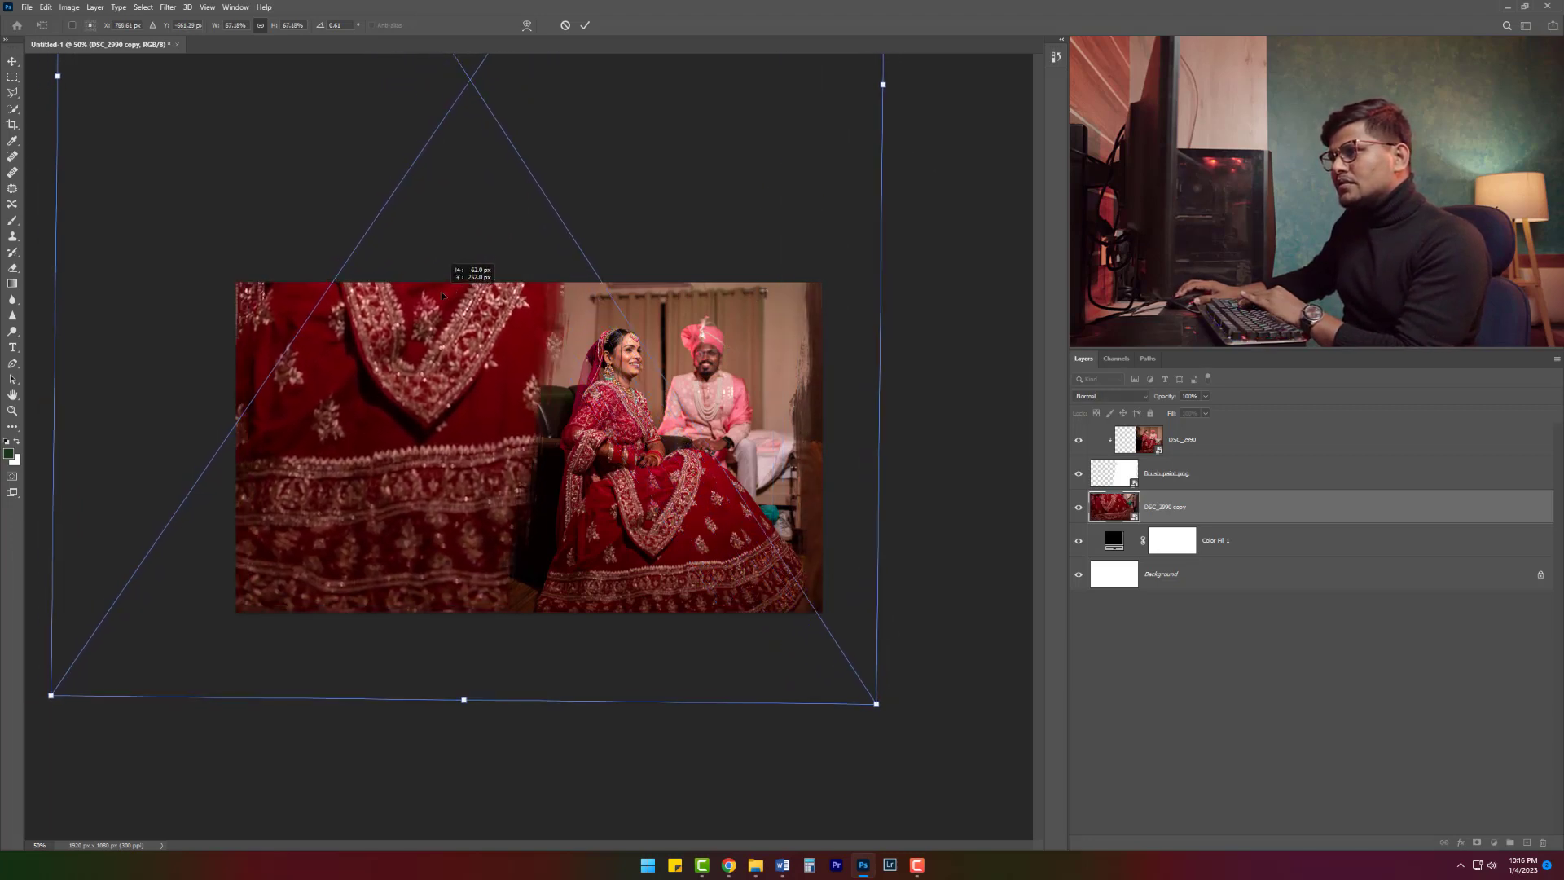
click(1112, 522)
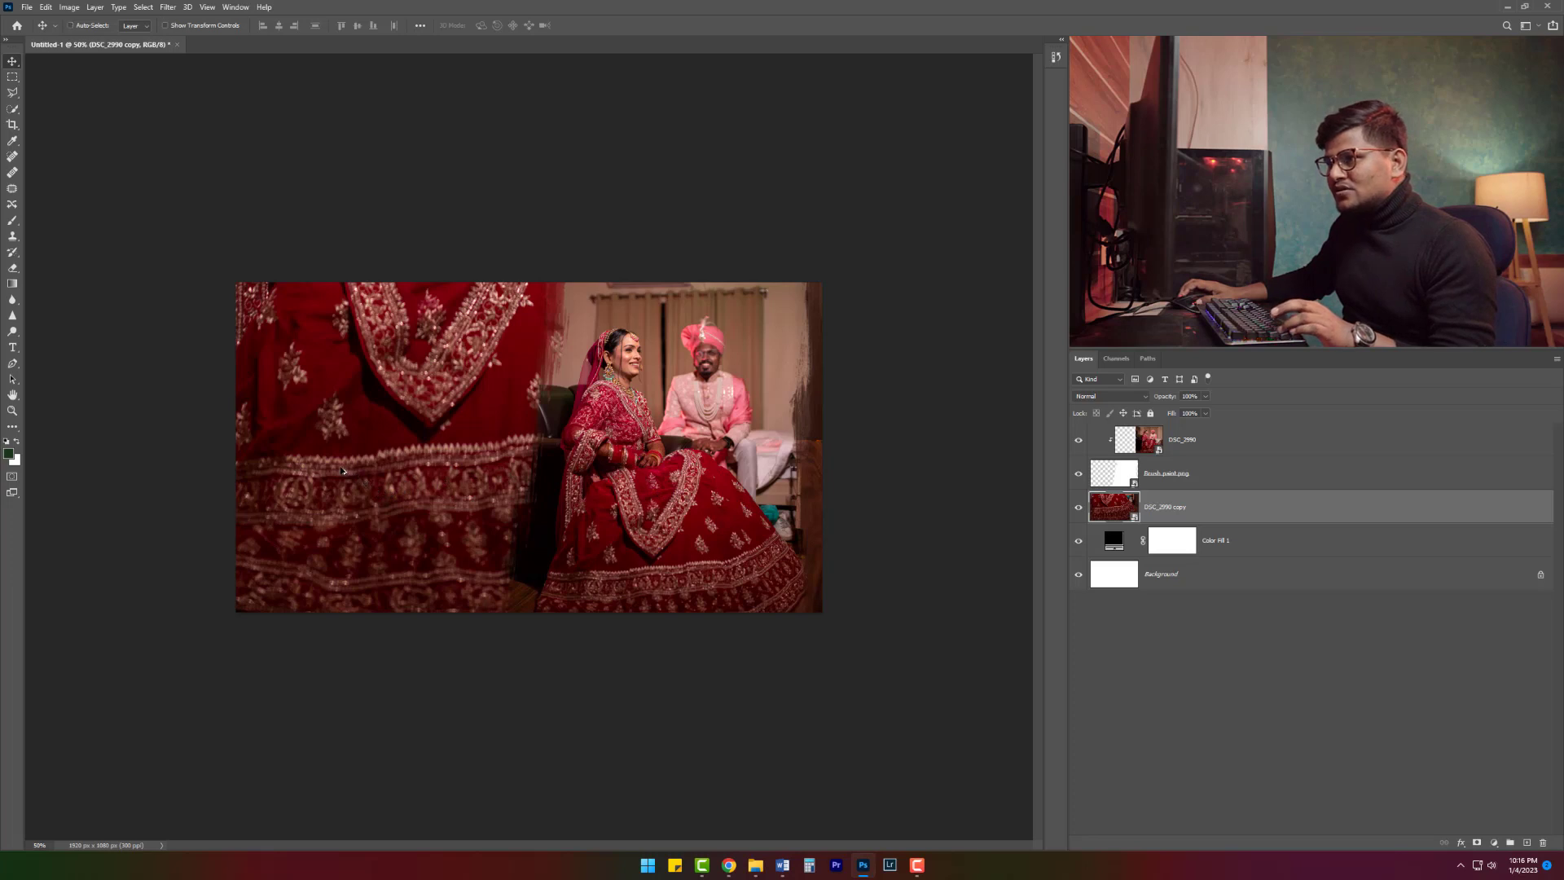
Step: Duplicate the dress layer, move the duplicate right and add a layer mask to it
key(ctrl+j)
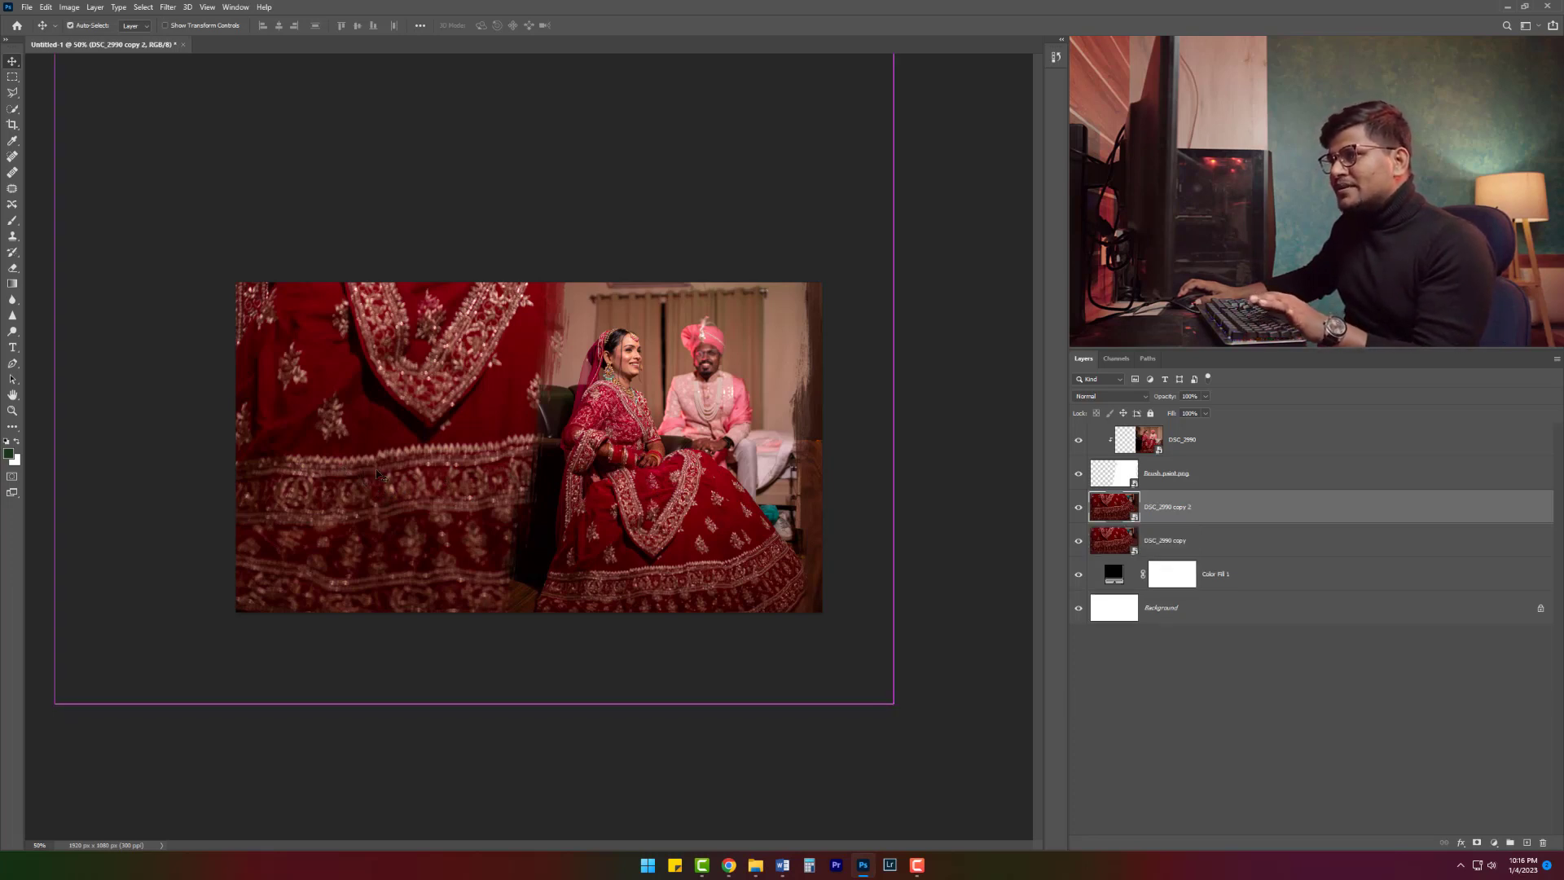
drag(419, 436, 790, 473)
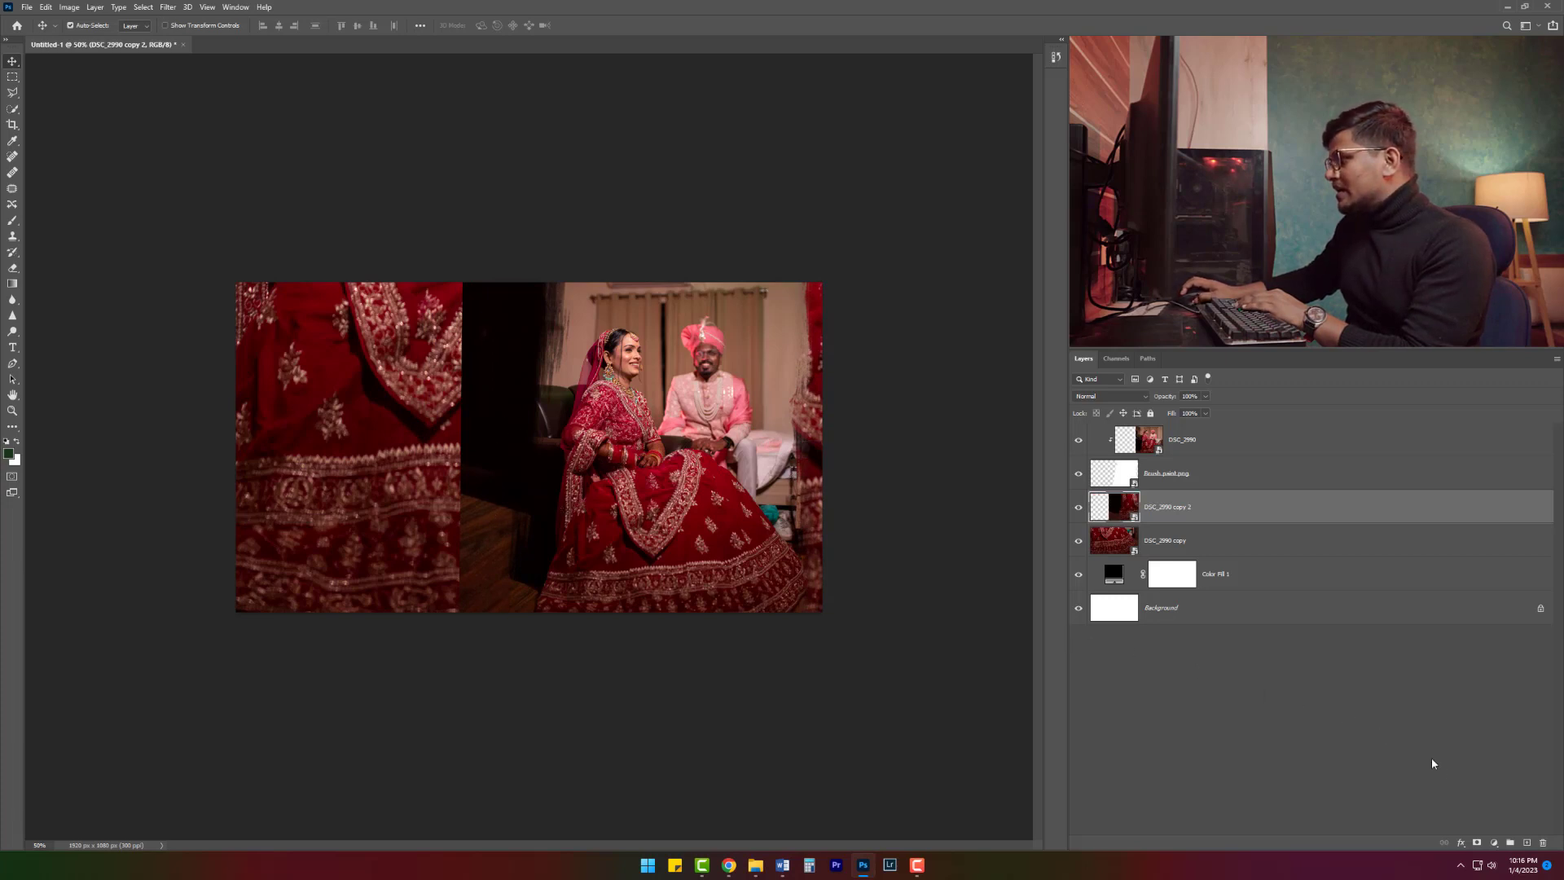
click(1477, 841)
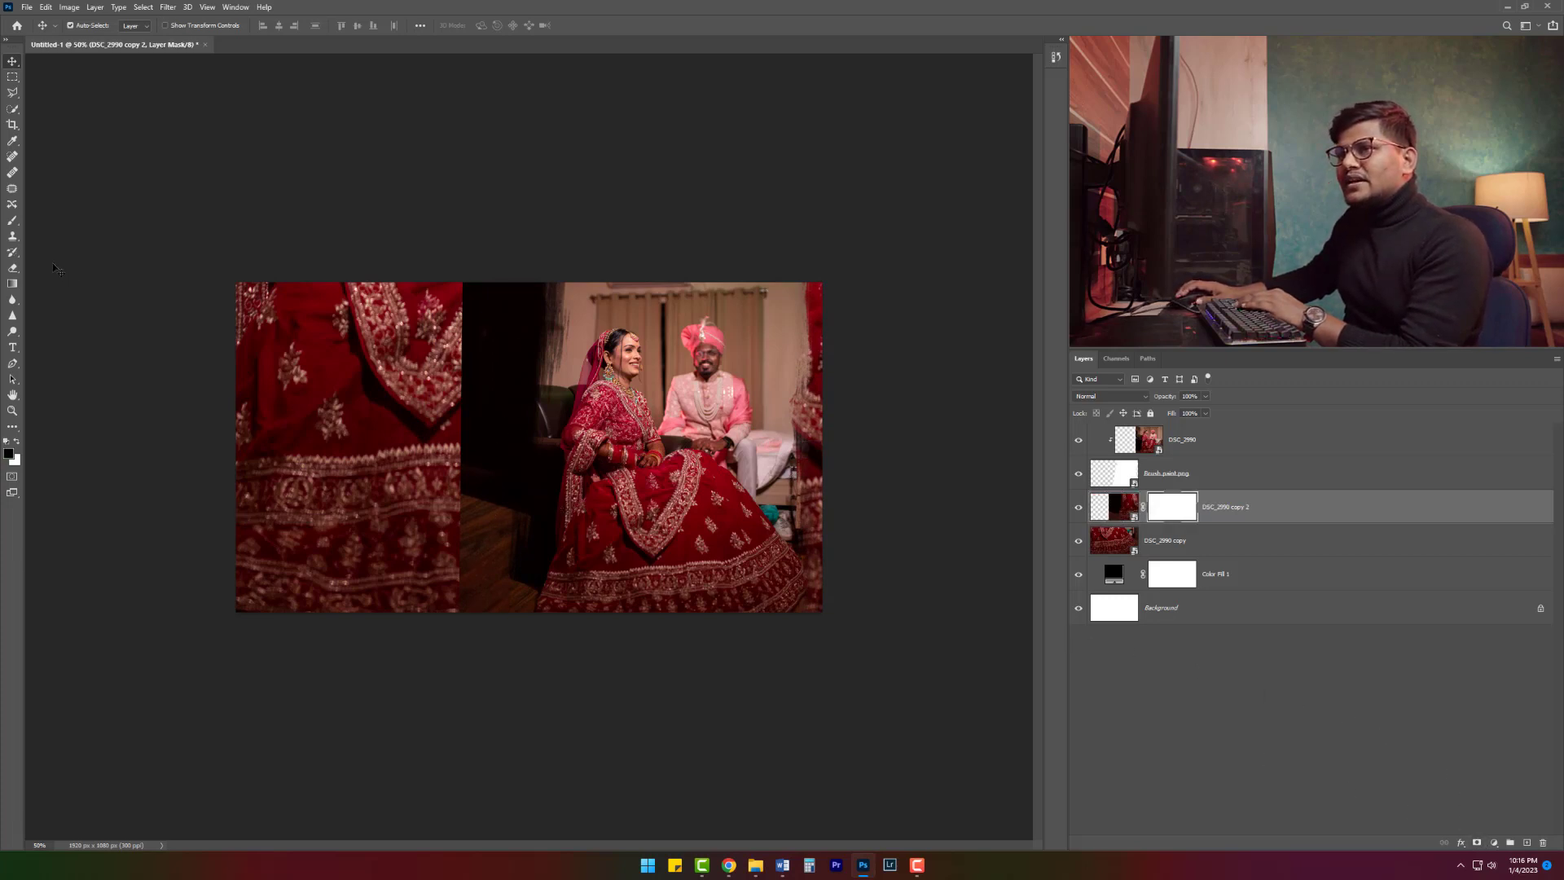
Step: Choose the Brush tool with white as the painting colour and bring up brush settings
click(12, 220)
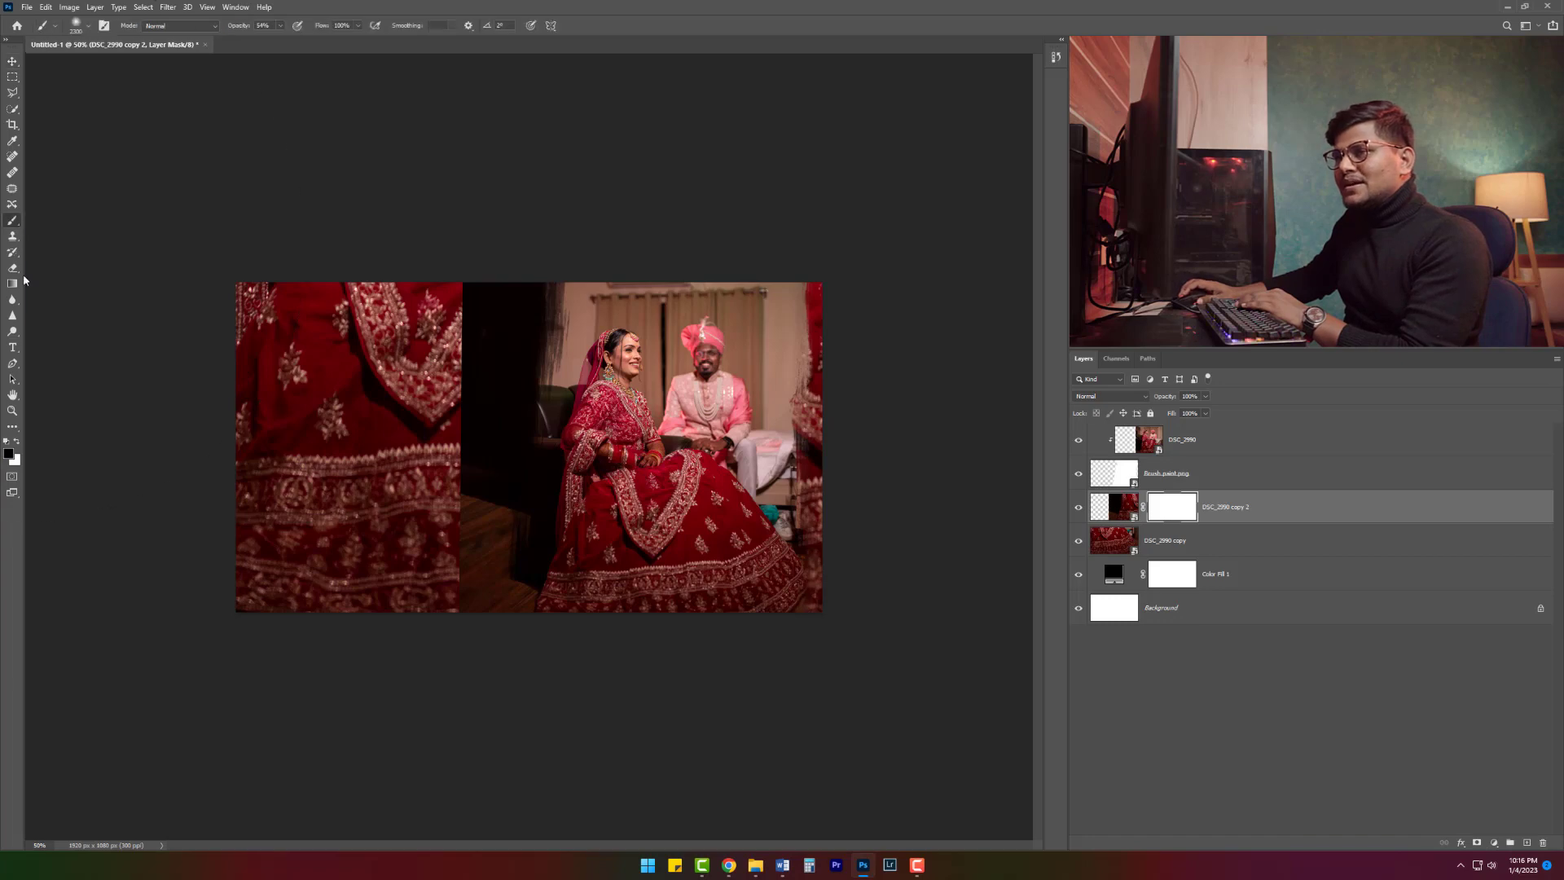
click(16, 441)
right_click(601, 436)
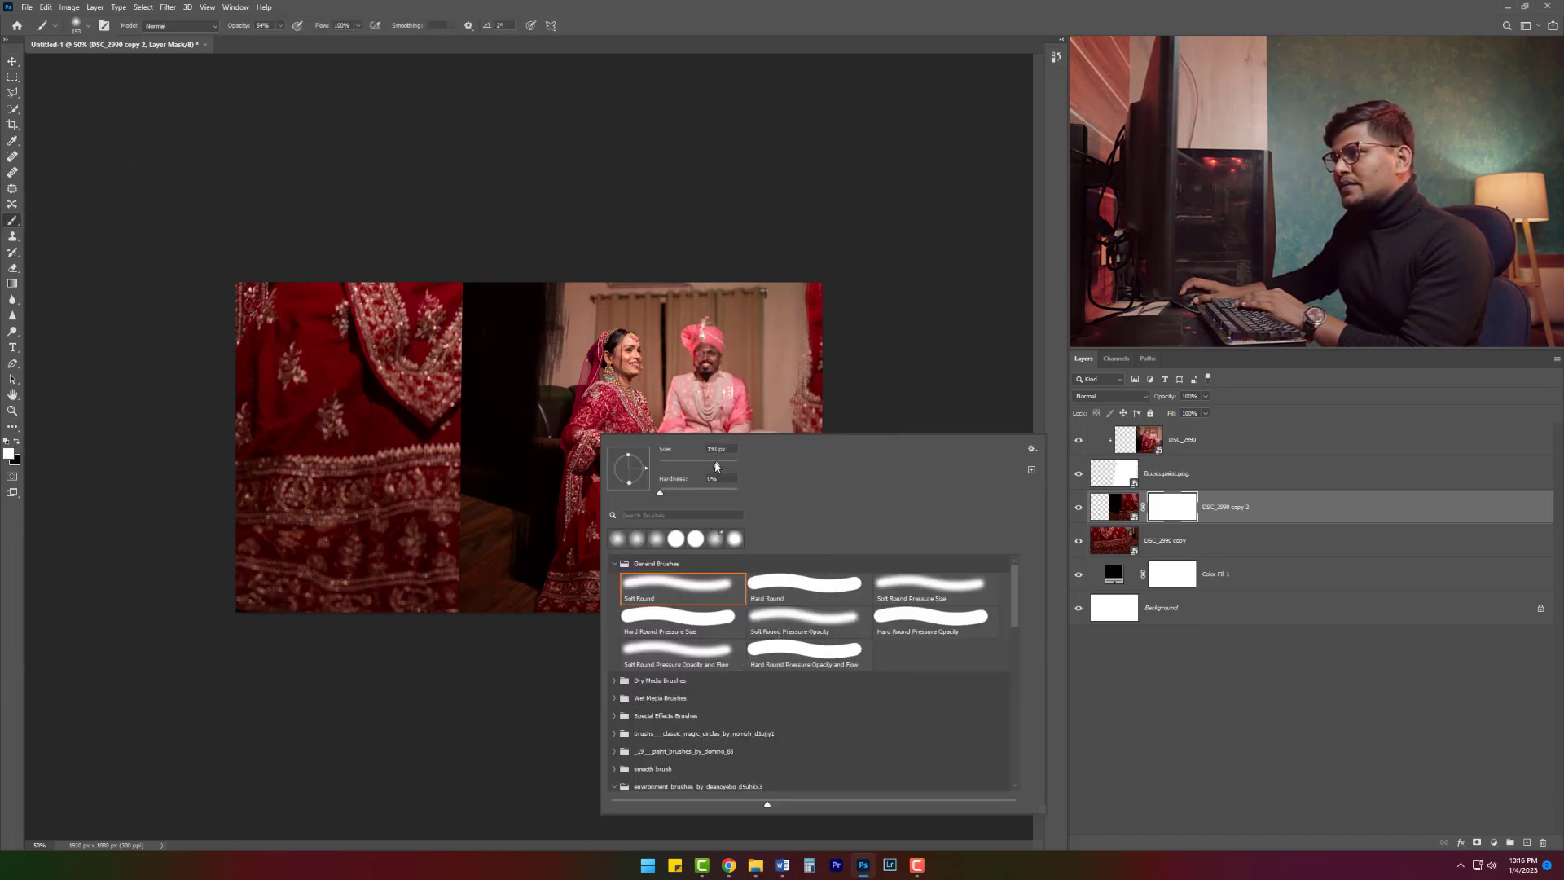
Step: Fill the duplicate's mask black, paint it back along the right edge, and hide Brush_paint.png
key(Return)
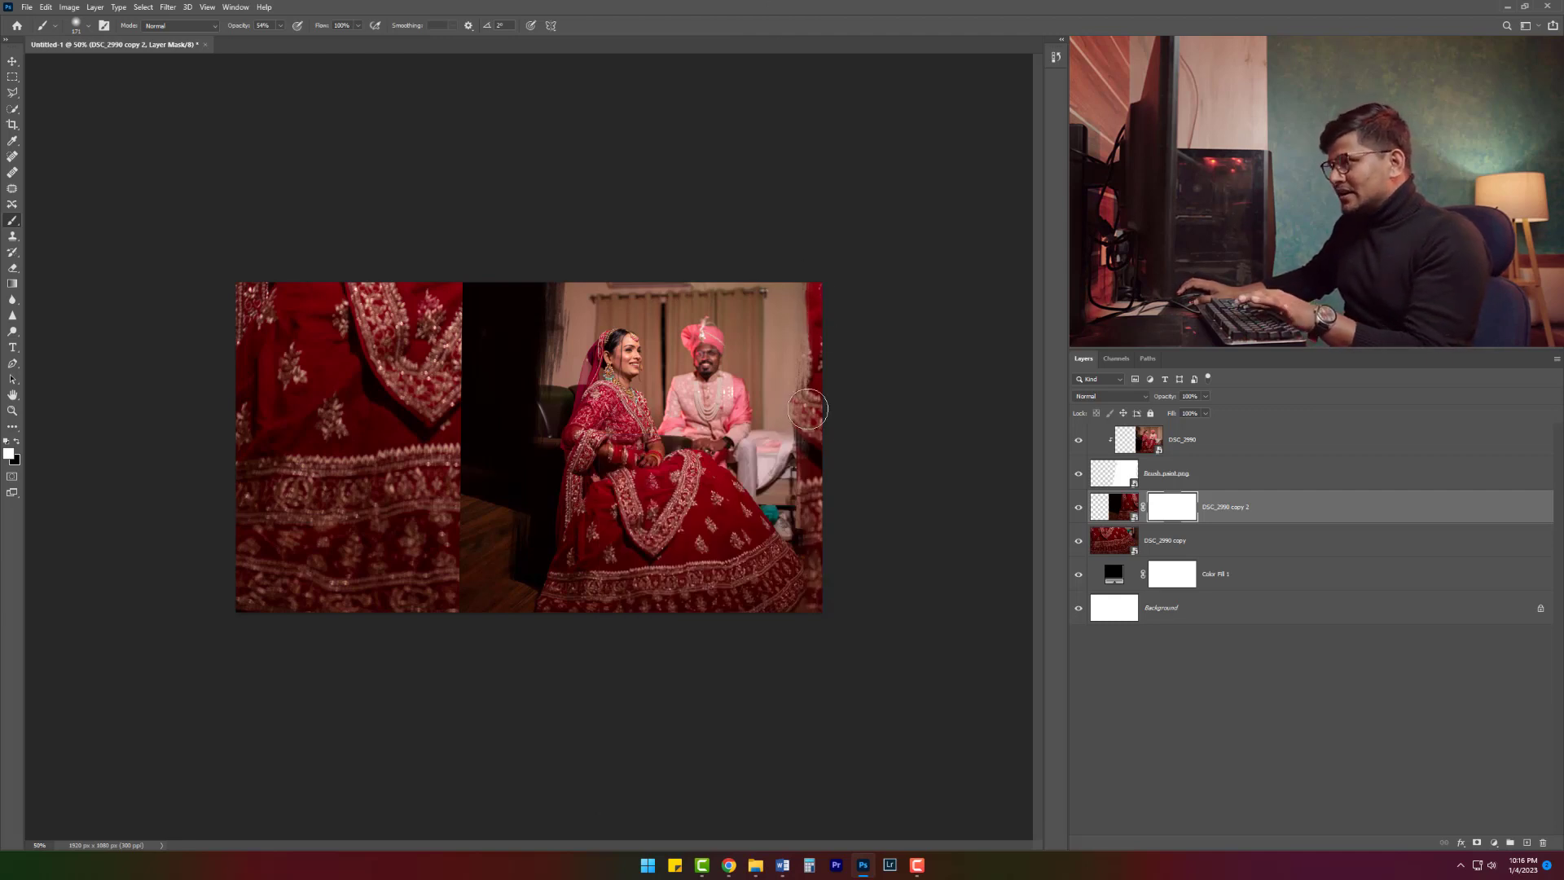
key(ctrl+i)
key(bracketright)
mouse_move(800, 412)
mouse_down()
mouse_move(818, 322)
mouse_move(796, 607)
mouse_move(816, 618)
mouse_move(793, 519)
mouse_move(804, 501)
mouse_up()
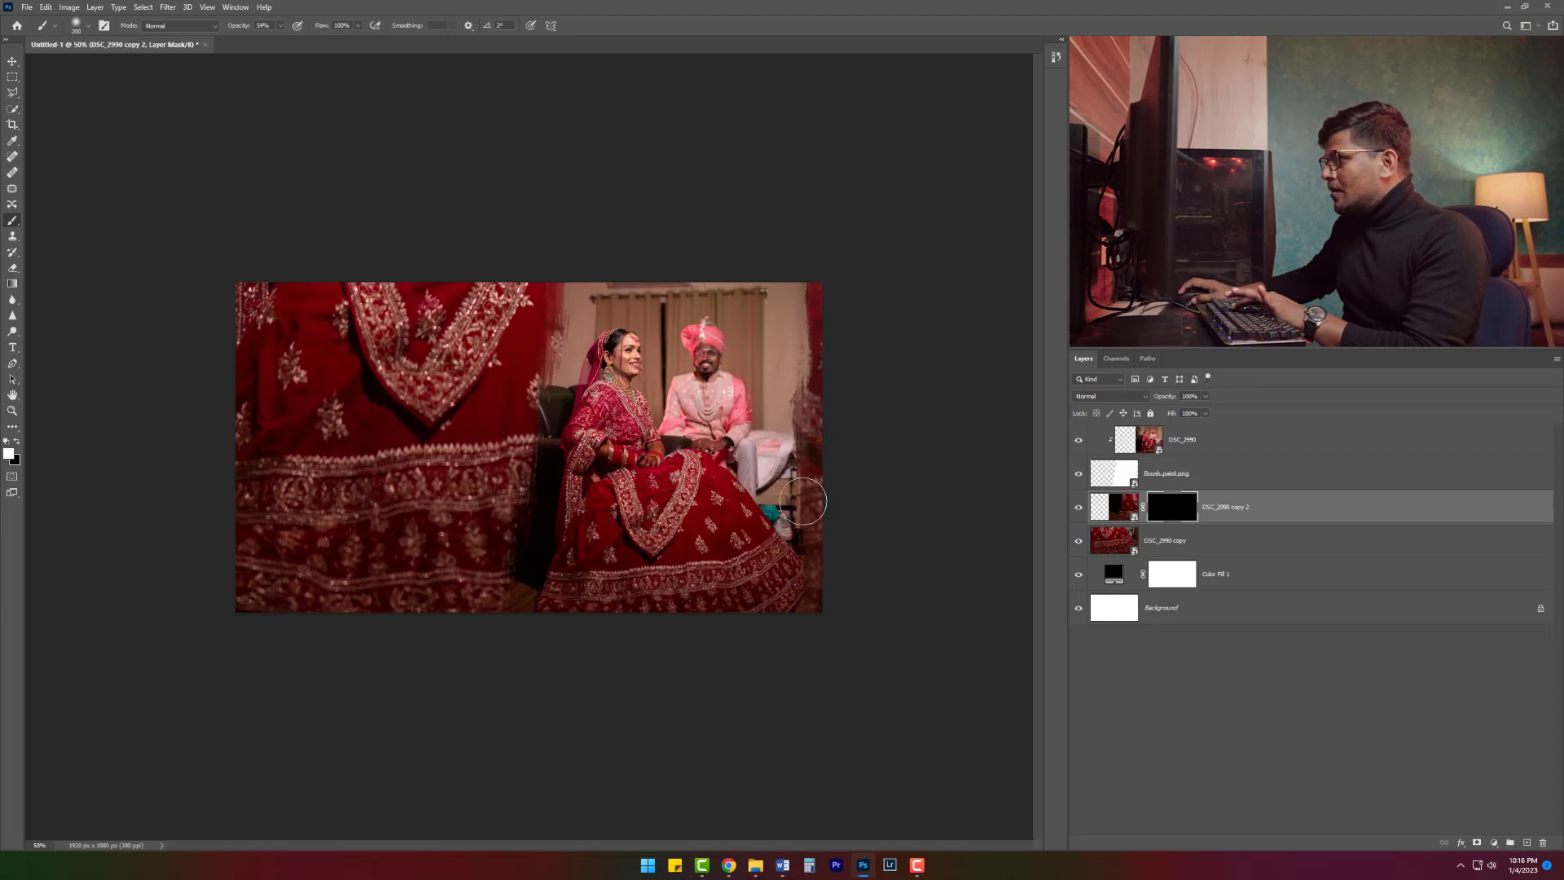
click(1079, 473)
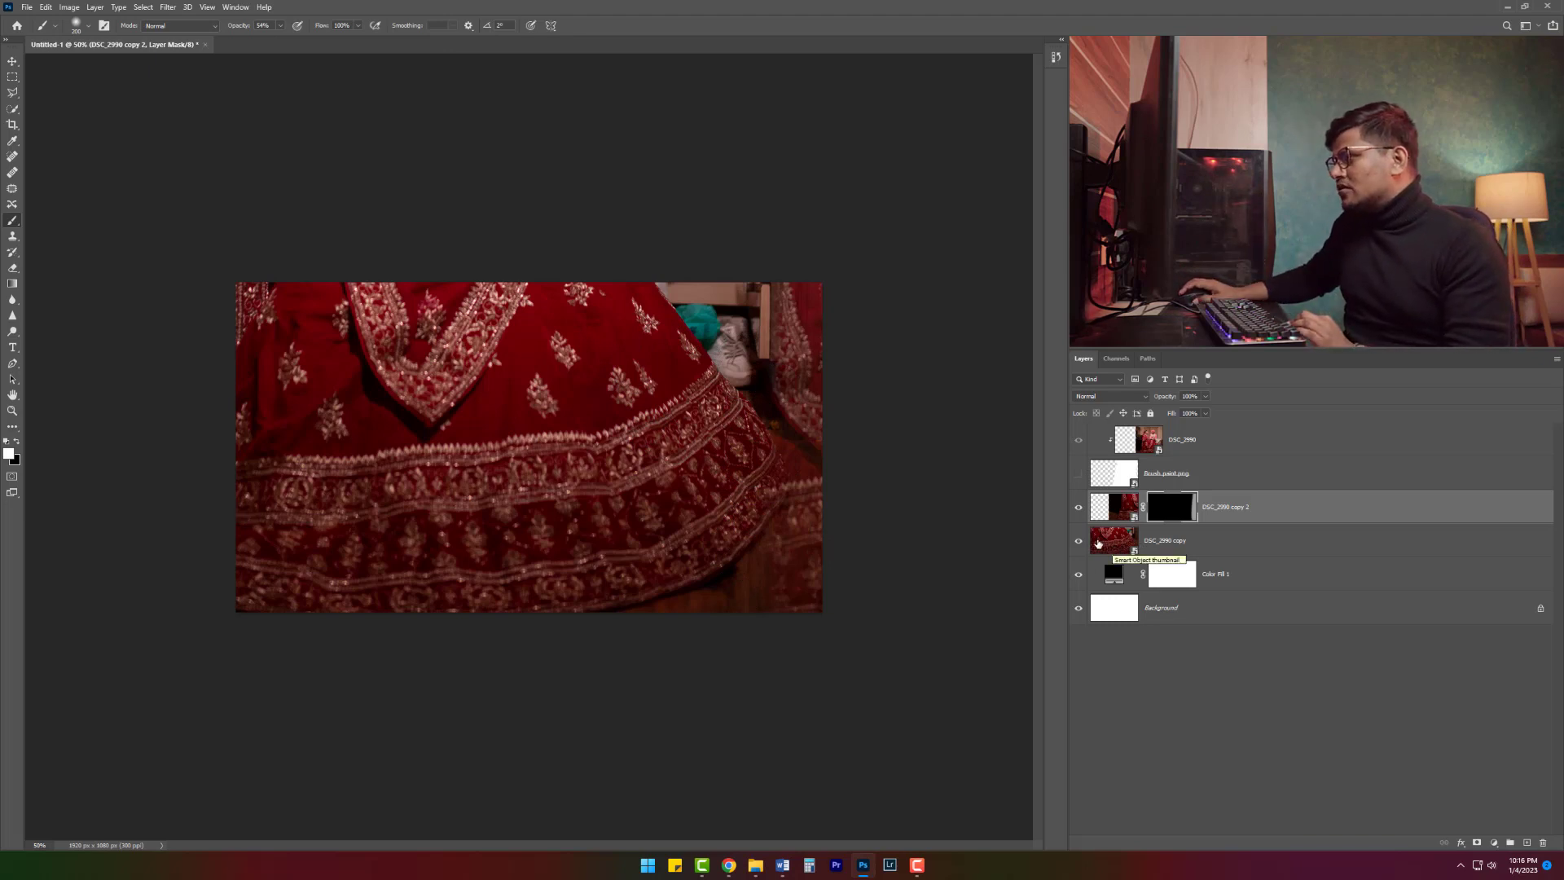
Step: Hide both DSC_2990 copies and preview red for Color Fill 1, keeping it black
click(1079, 540)
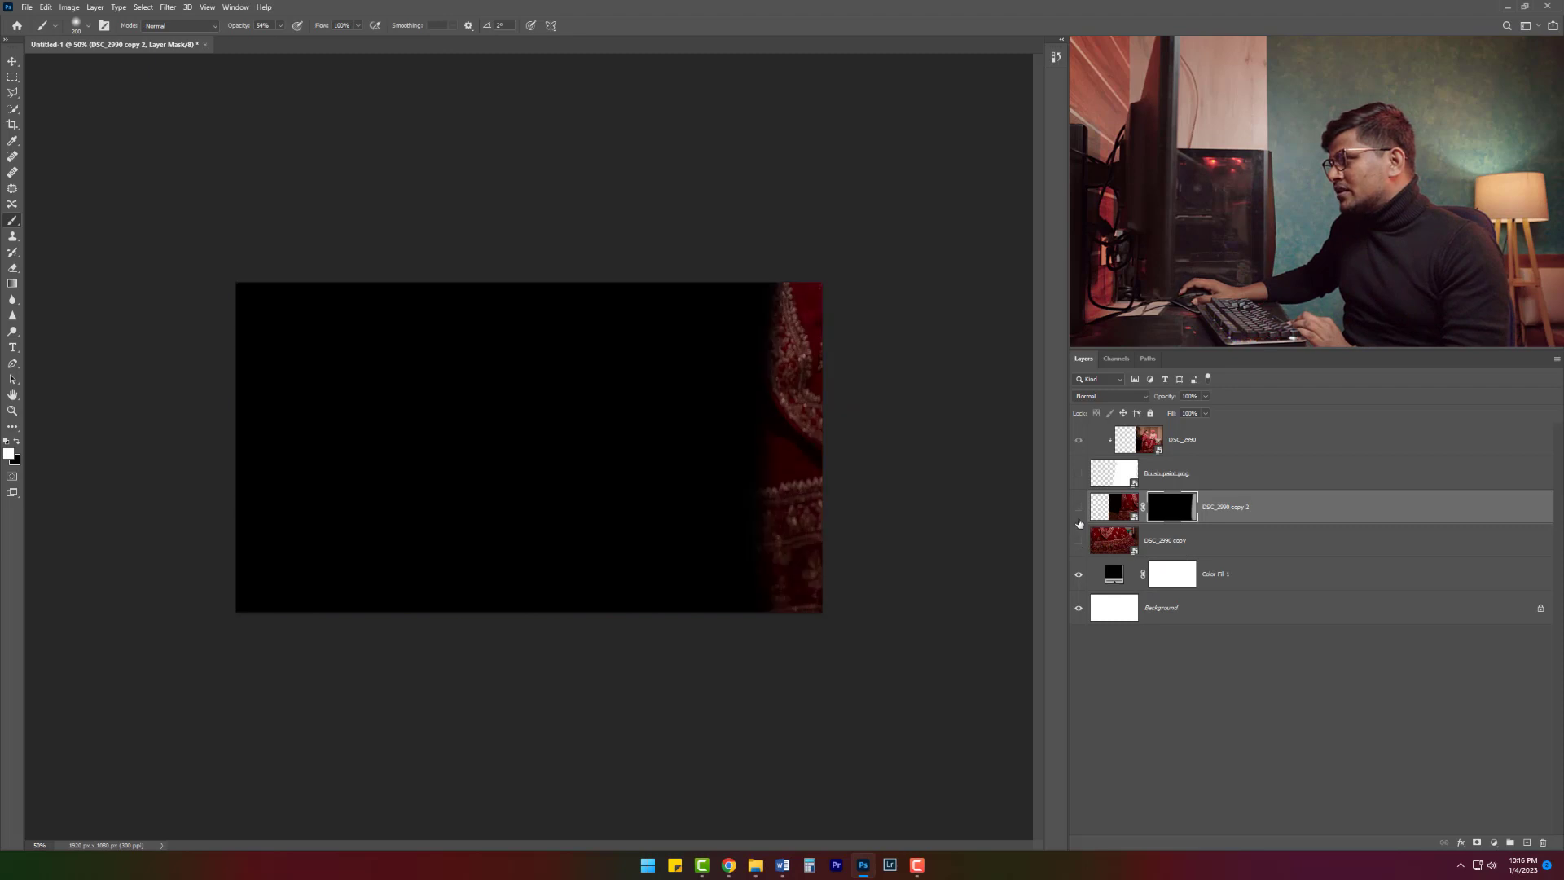
click(1078, 507)
double_click(1114, 574)
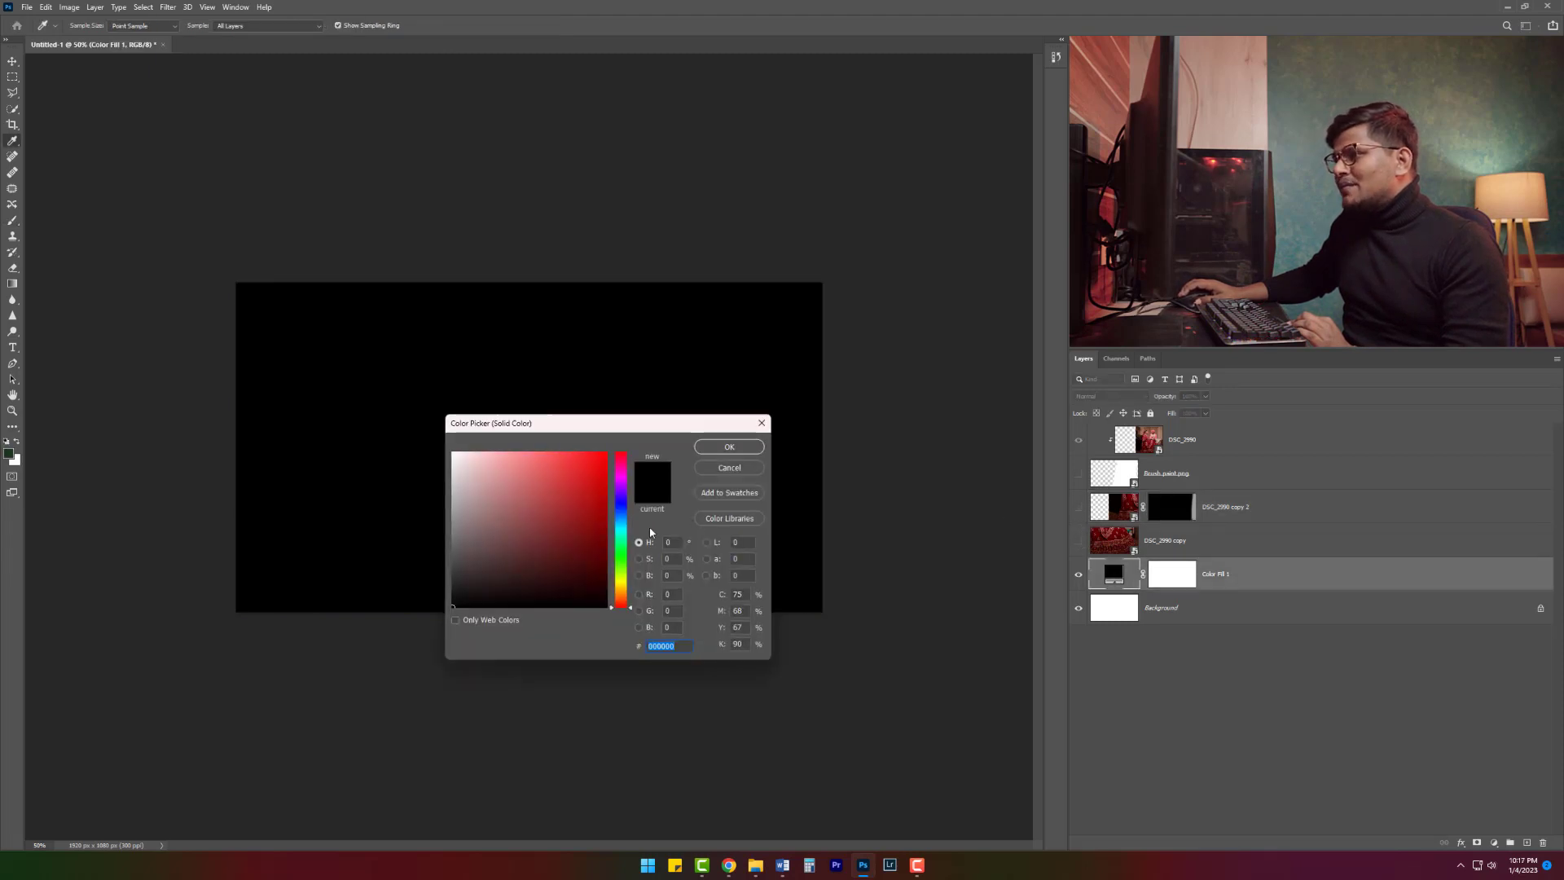
mouse_move(599, 537)
mouse_down()
mouse_move(559, 516)
mouse_move(581, 506)
mouse_up()
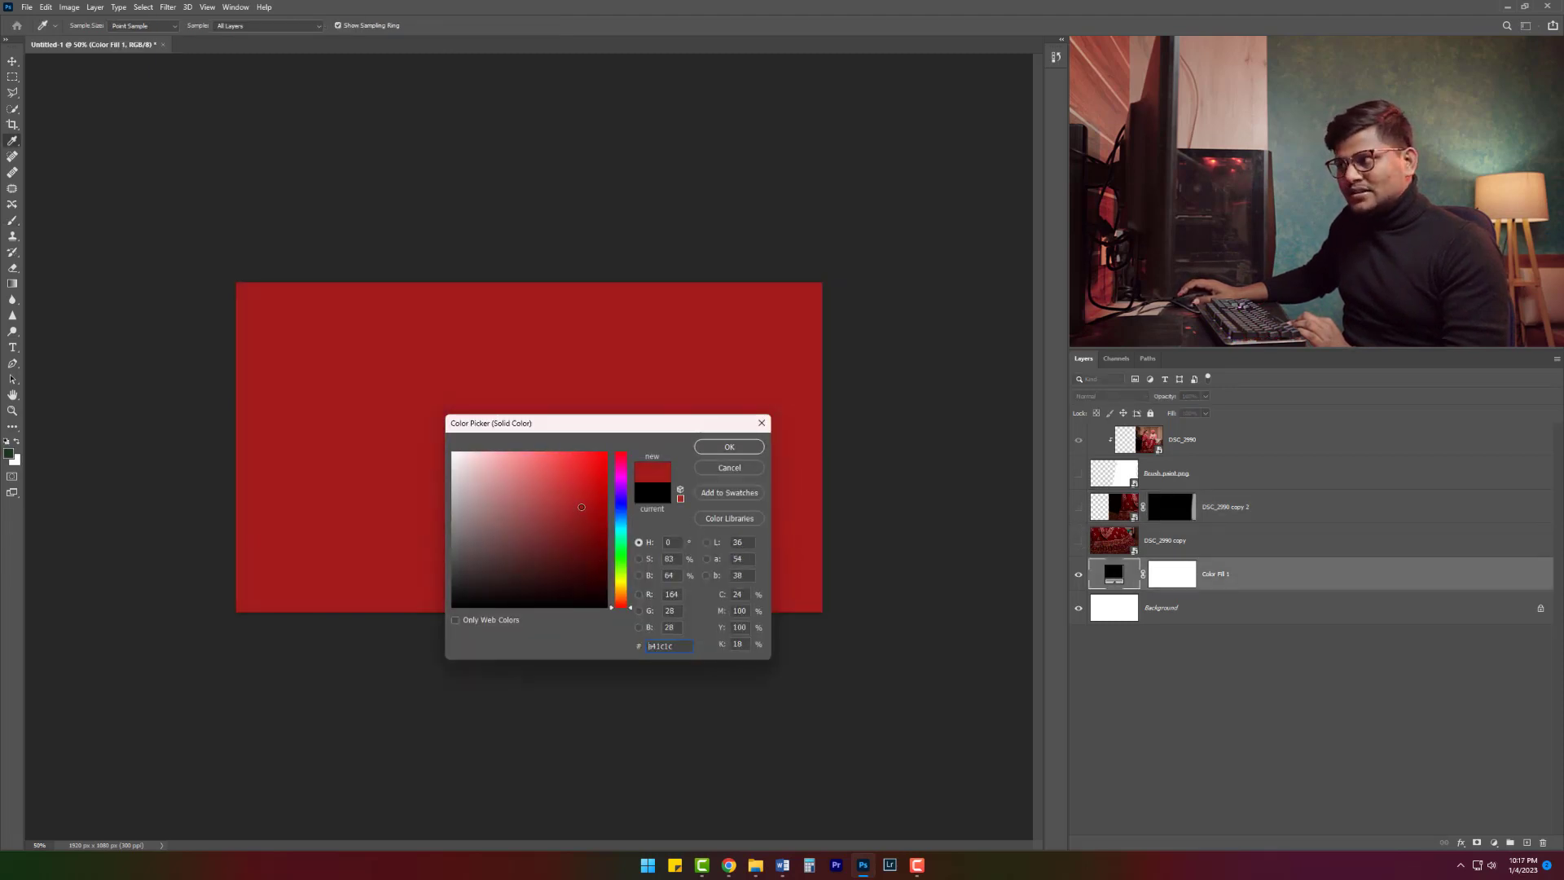
click(728, 470)
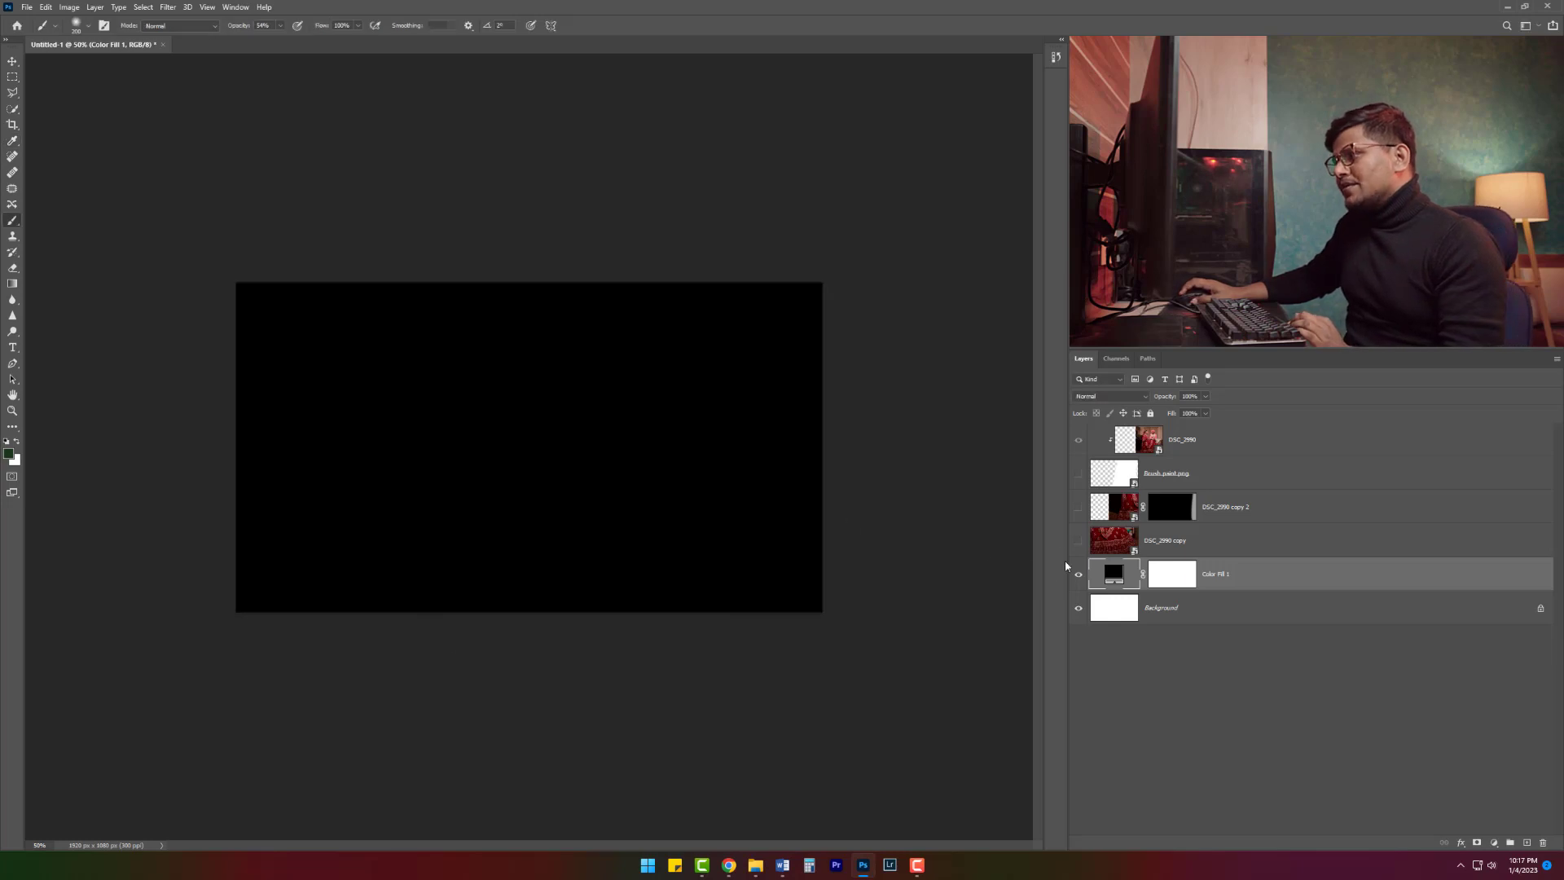
Step: Show all hidden layers again and select both DSC_2990 copy layers
click(1076, 541)
click(1076, 509)
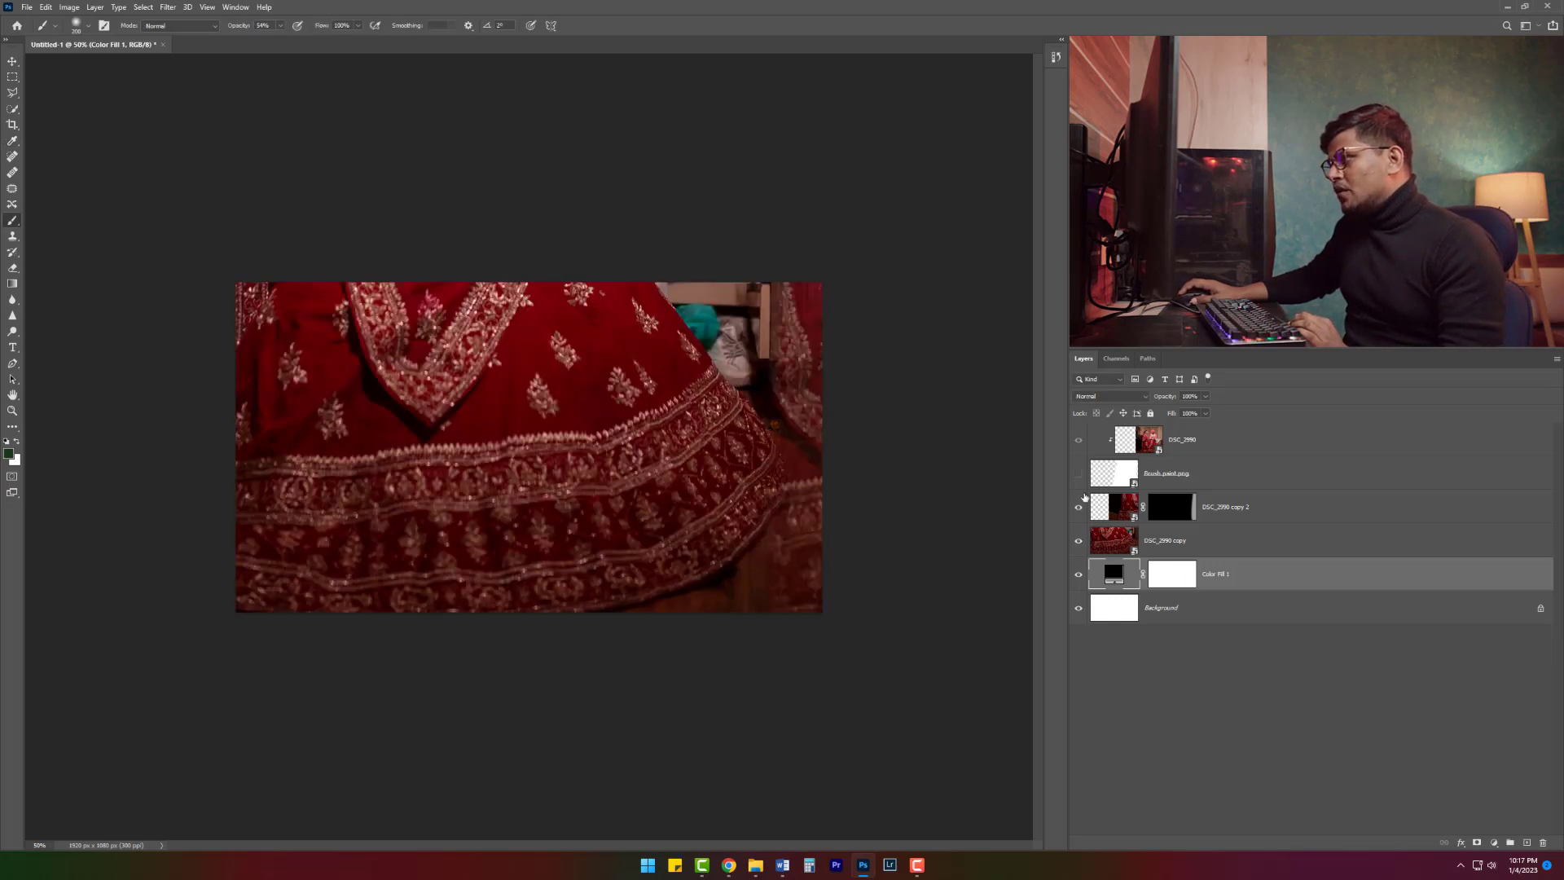
click(1079, 476)
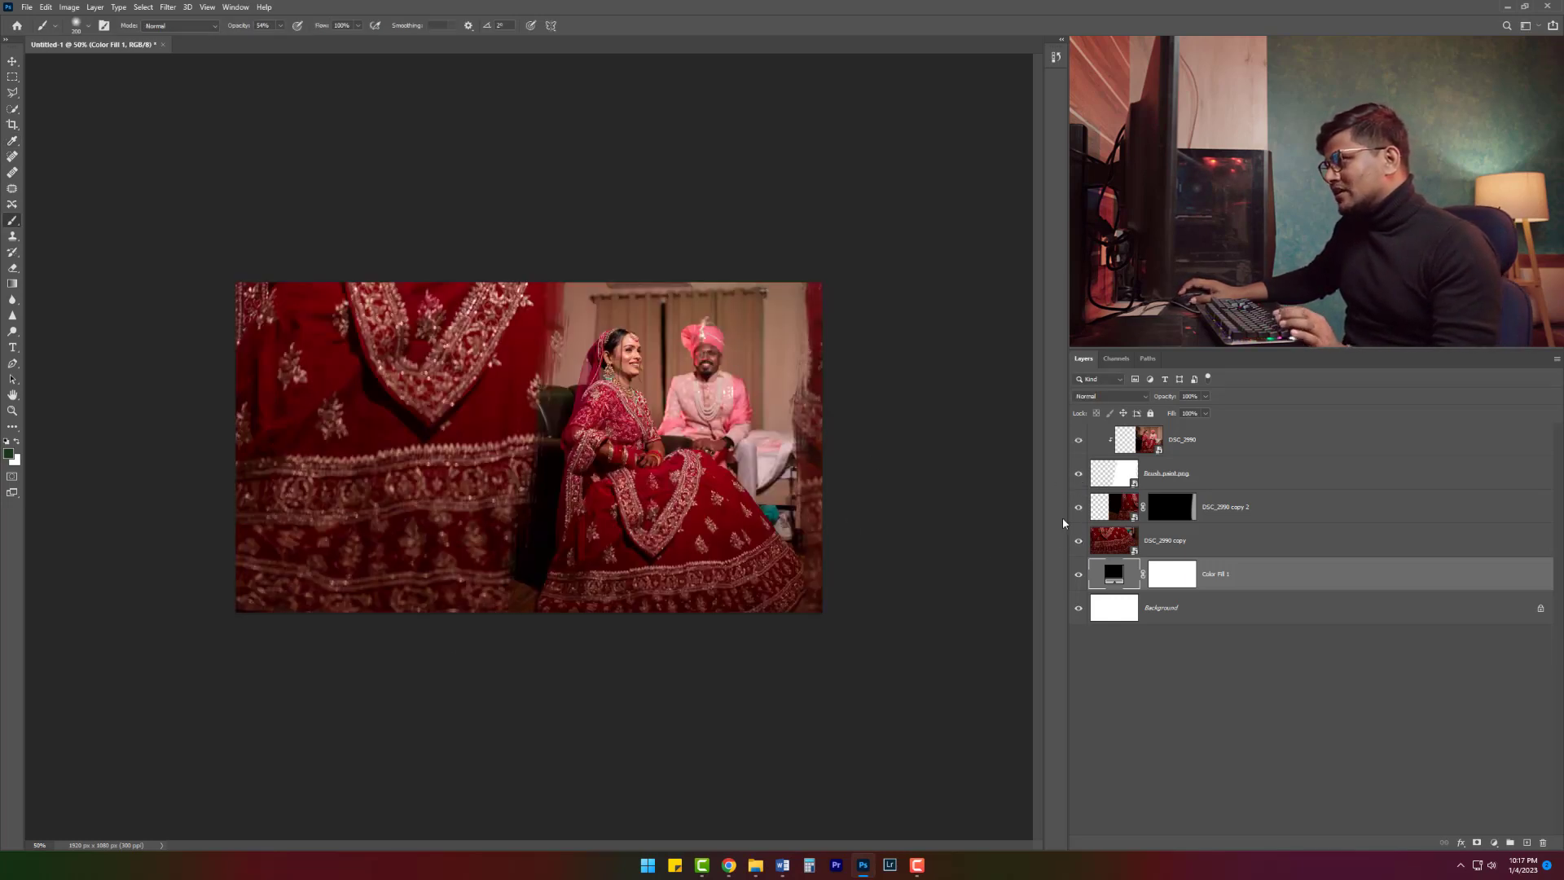
click(1218, 512)
shift+click(1158, 551)
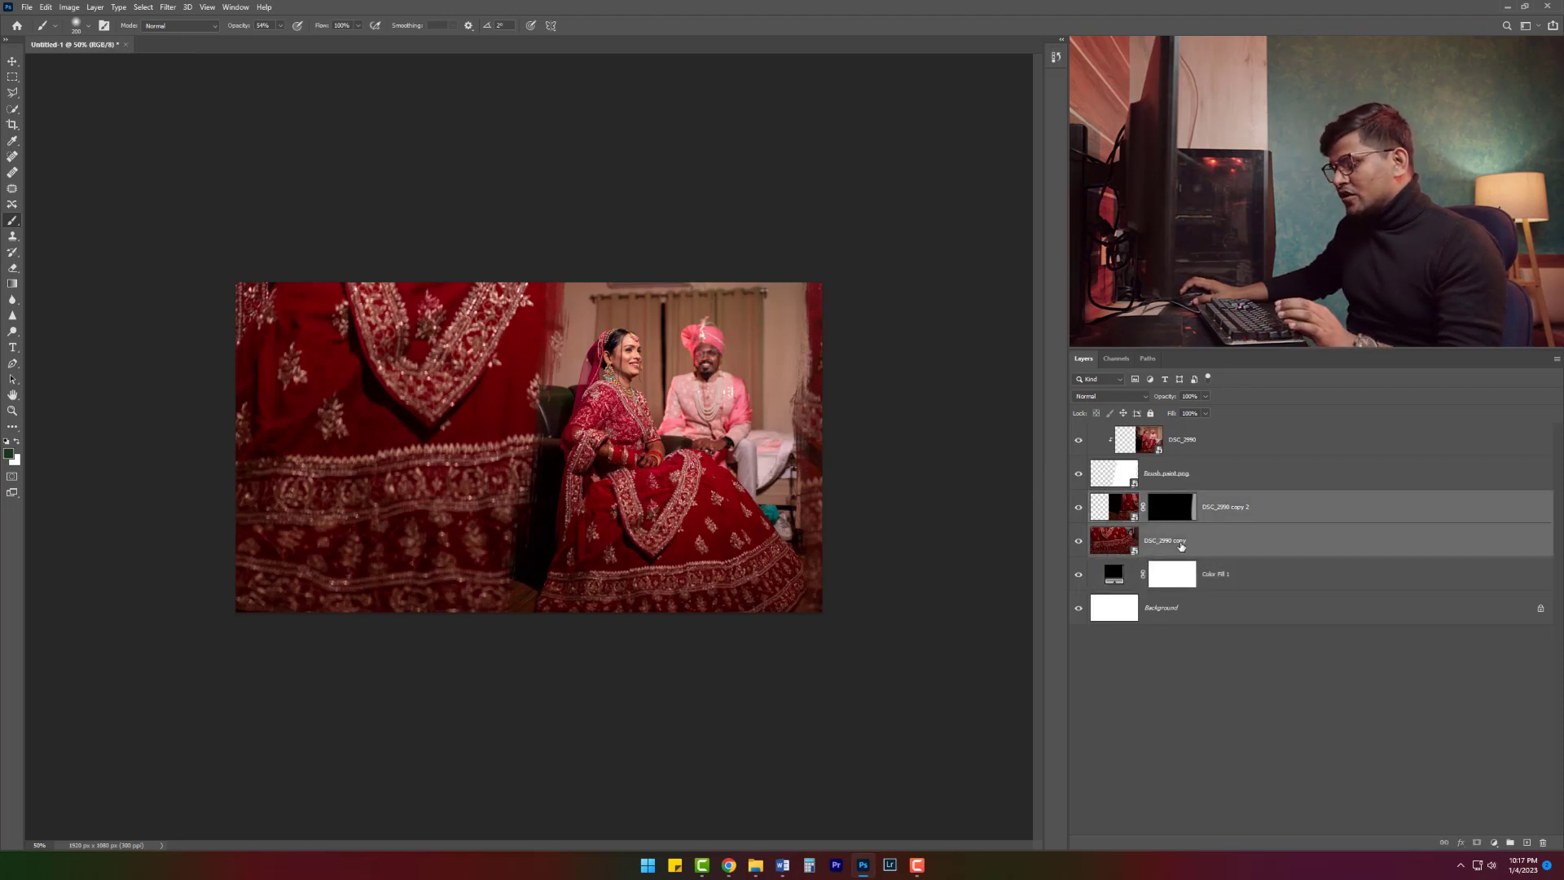
Step: Merge the two dress layers, lower opacity to about 46% and add a layer mask
key(ctrl+e)
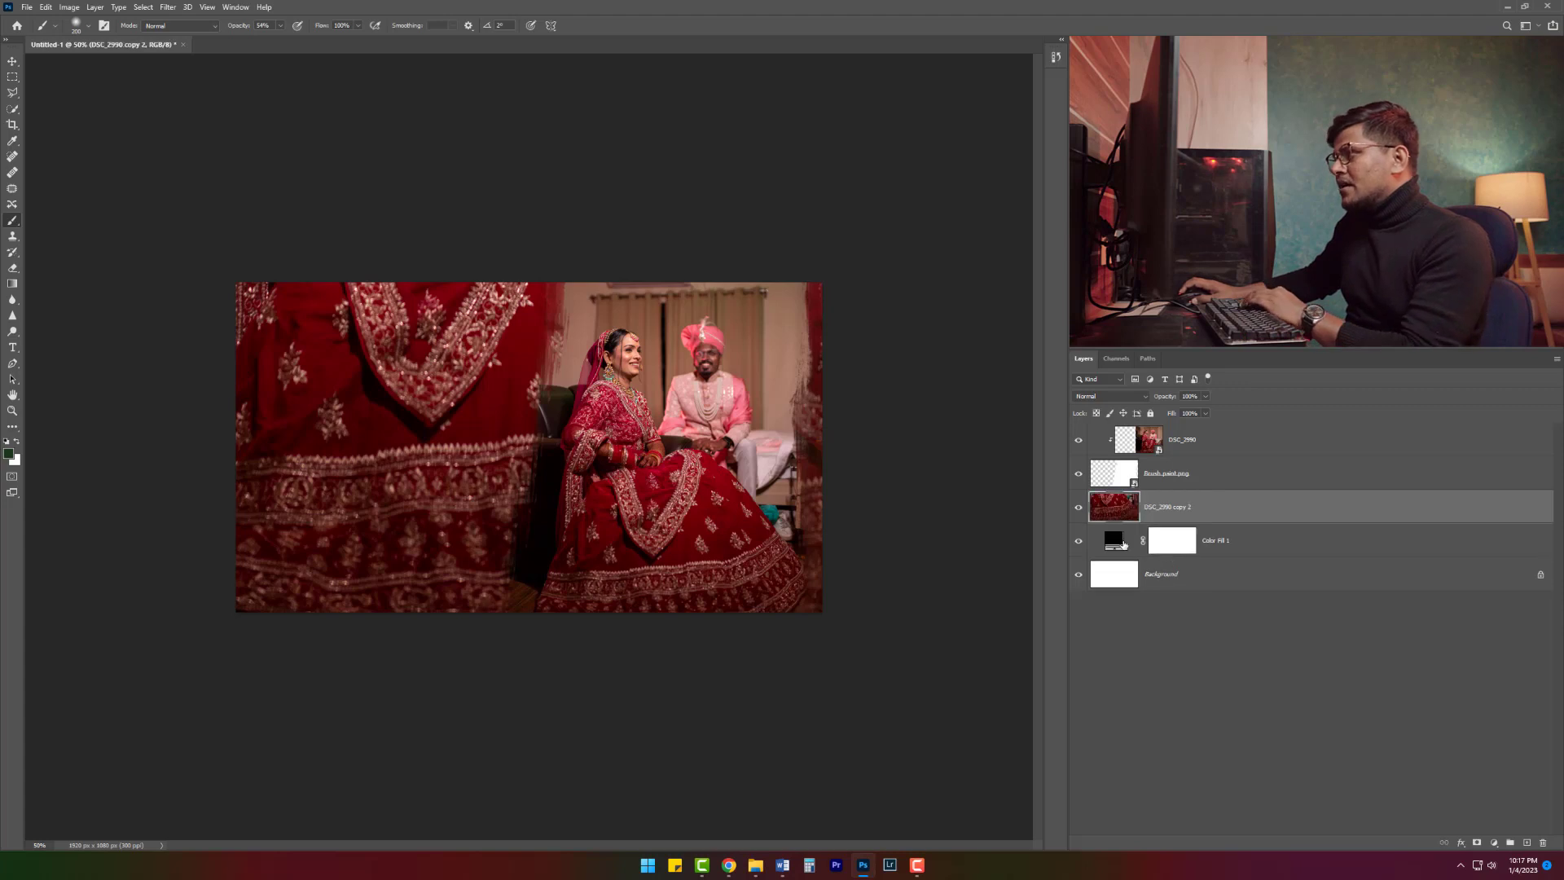
click(1203, 397)
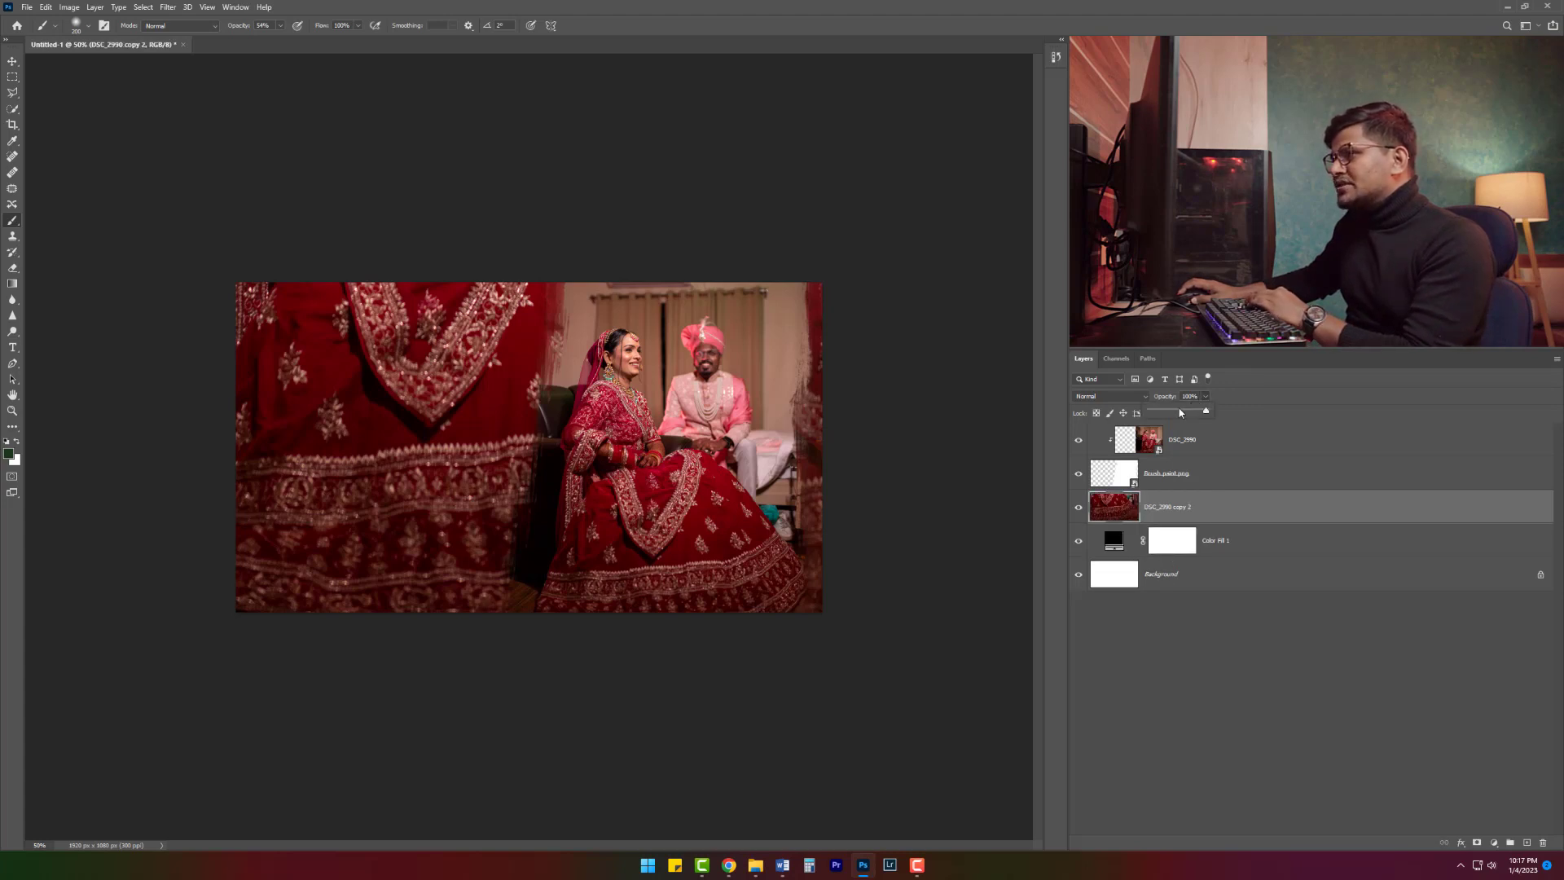
click(1176, 411)
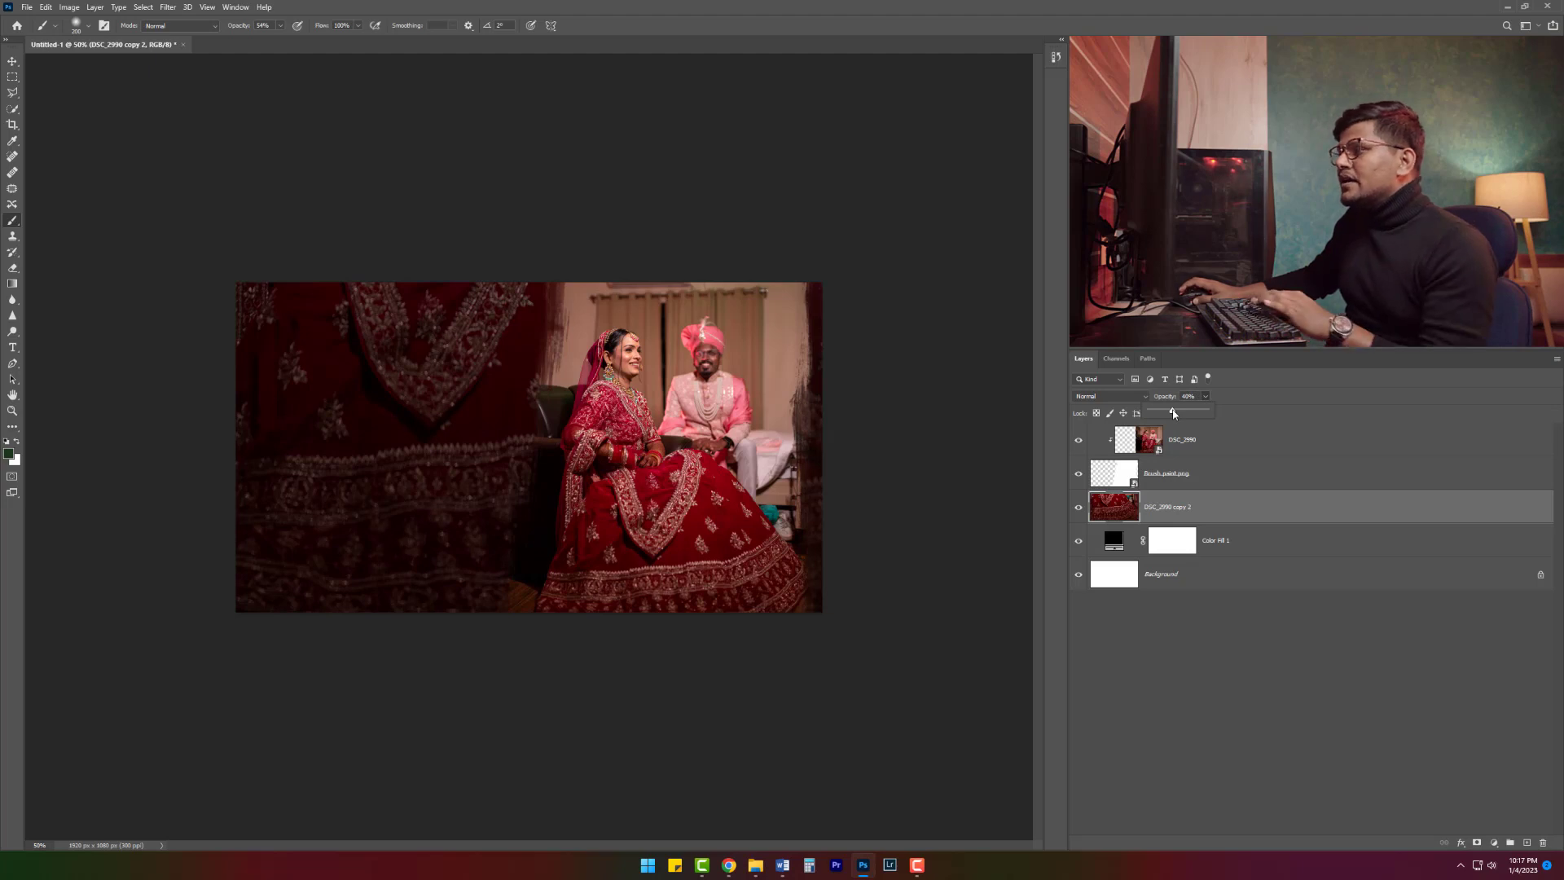
click(1478, 841)
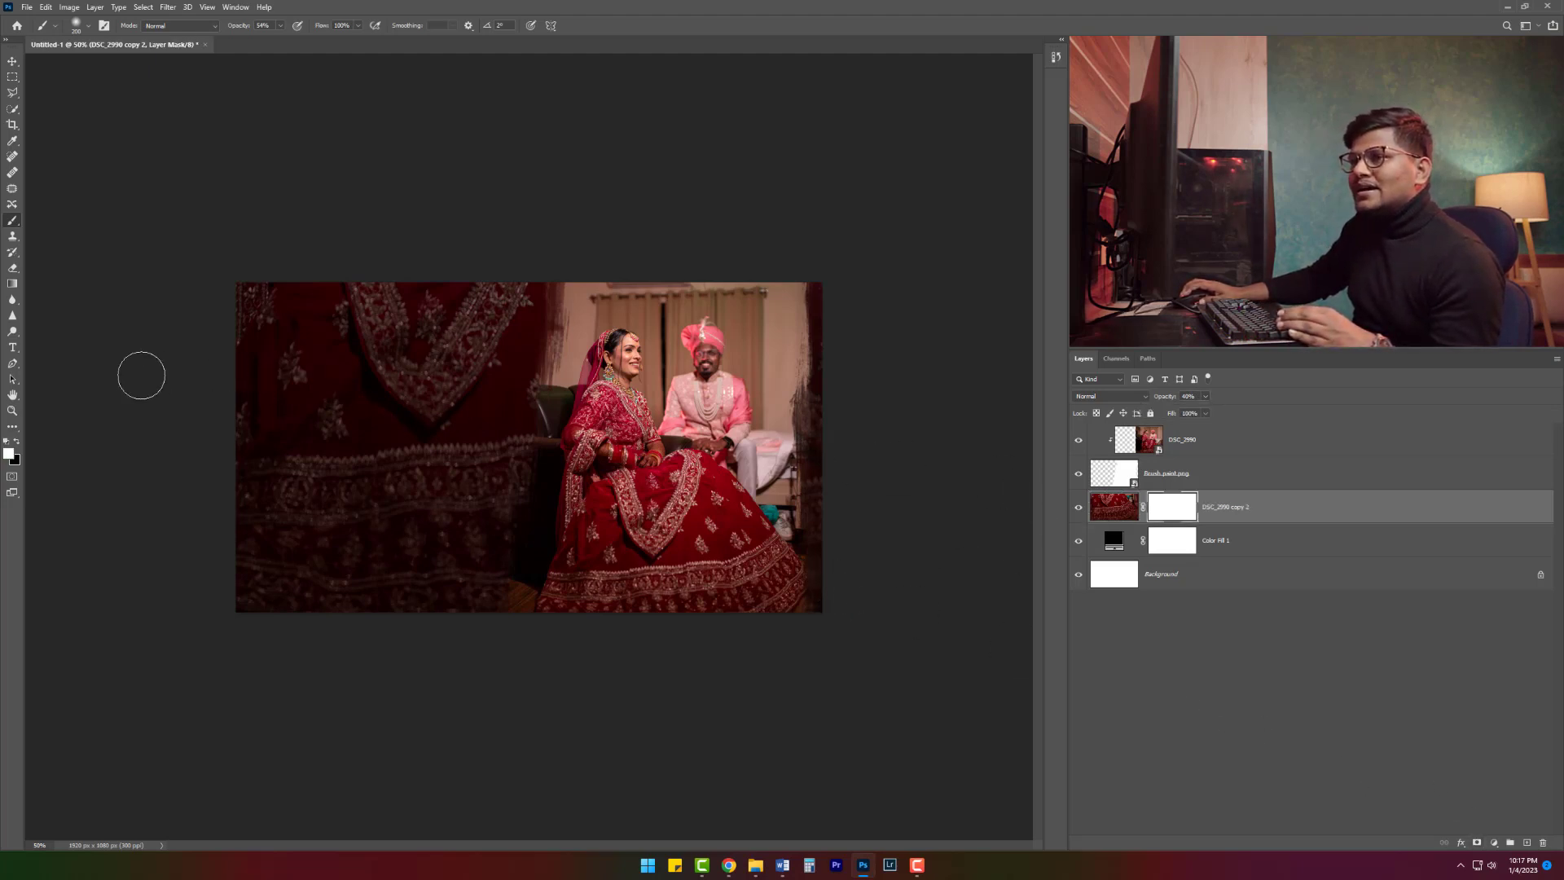
Step: Draw a black-to-white gradient on the mask to darken the dress's upper-left
click(13, 285)
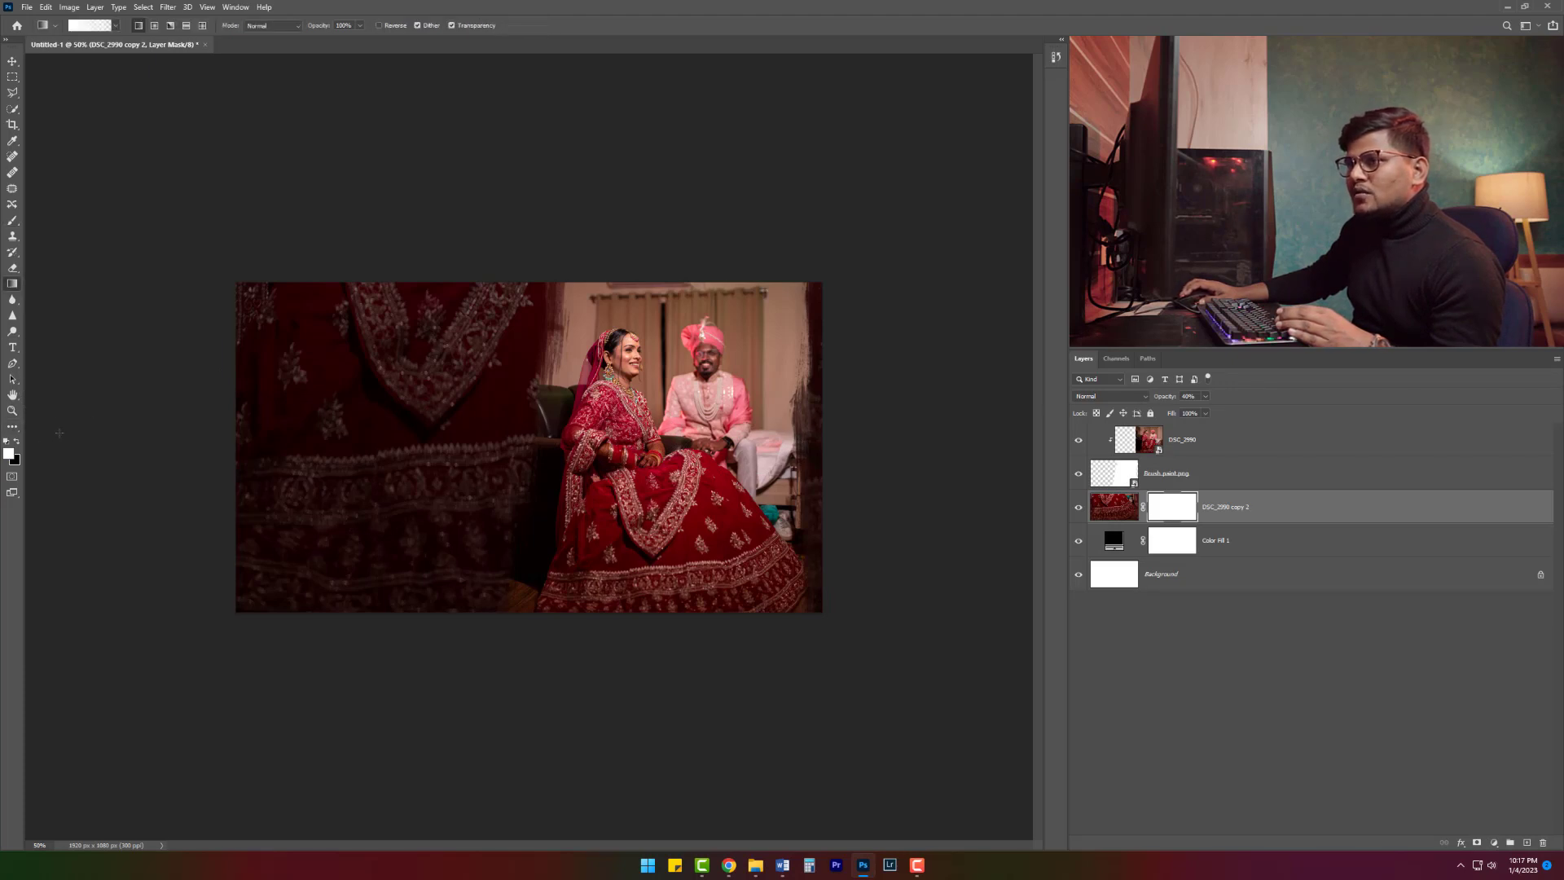
click(16, 443)
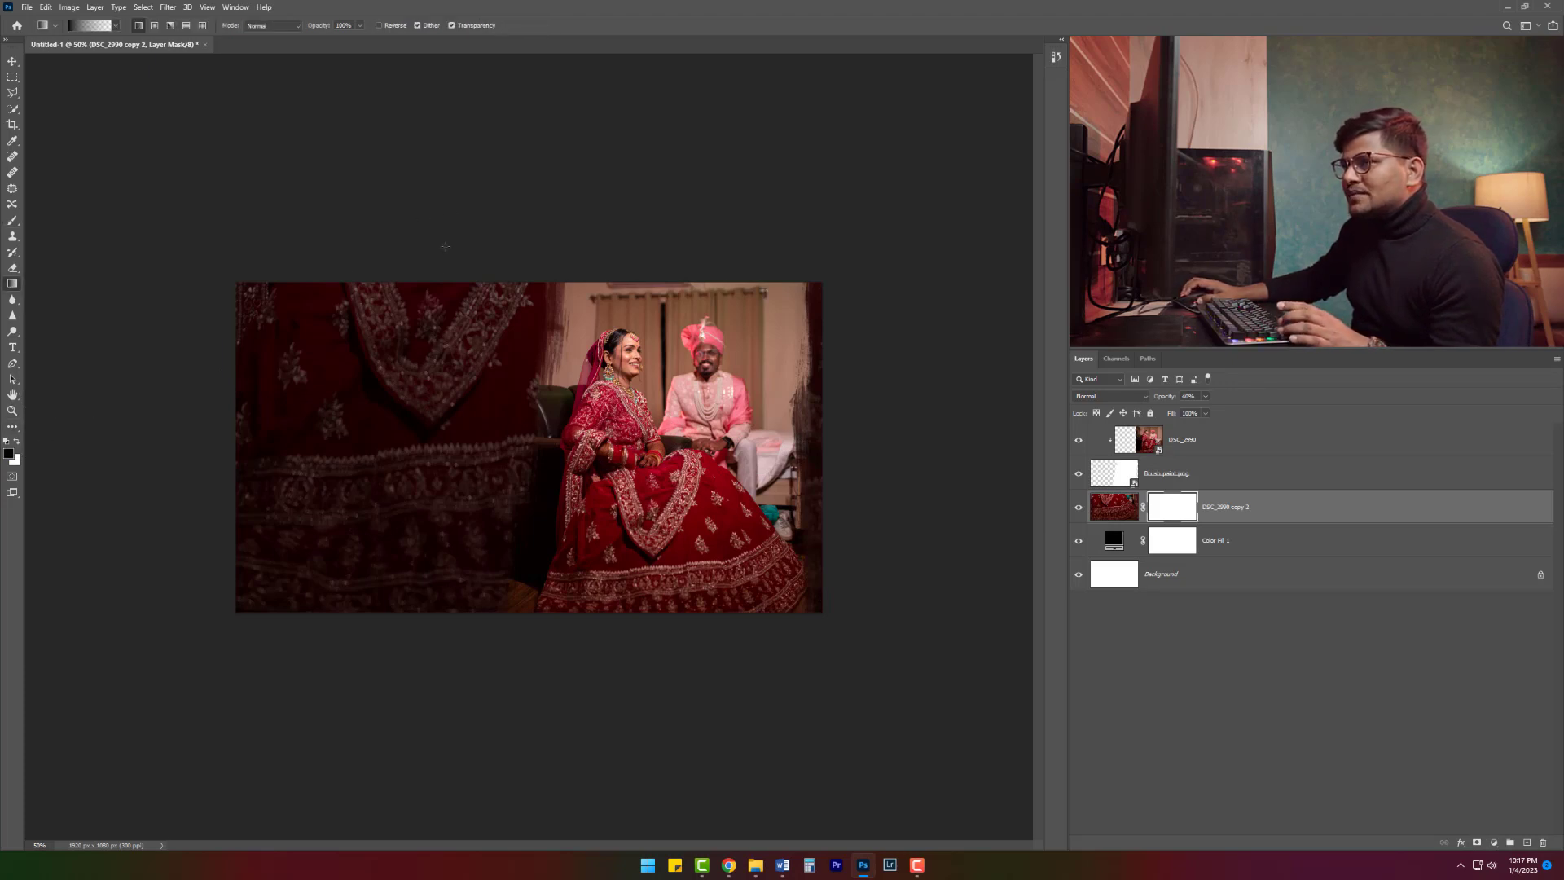
drag(445, 246, 445, 523)
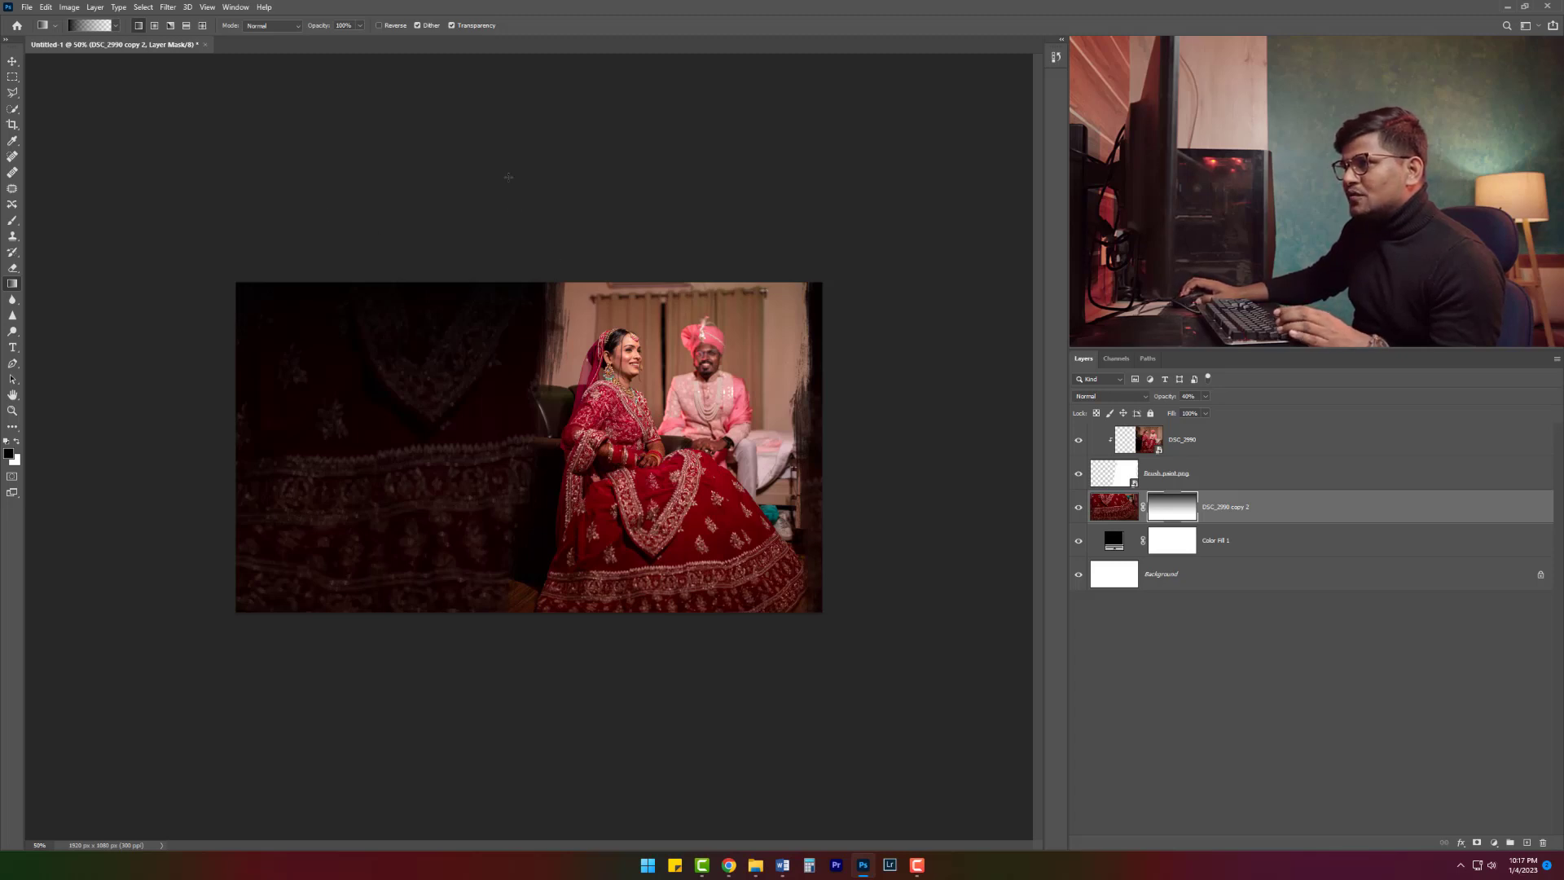
drag(497, 191, 496, 408)
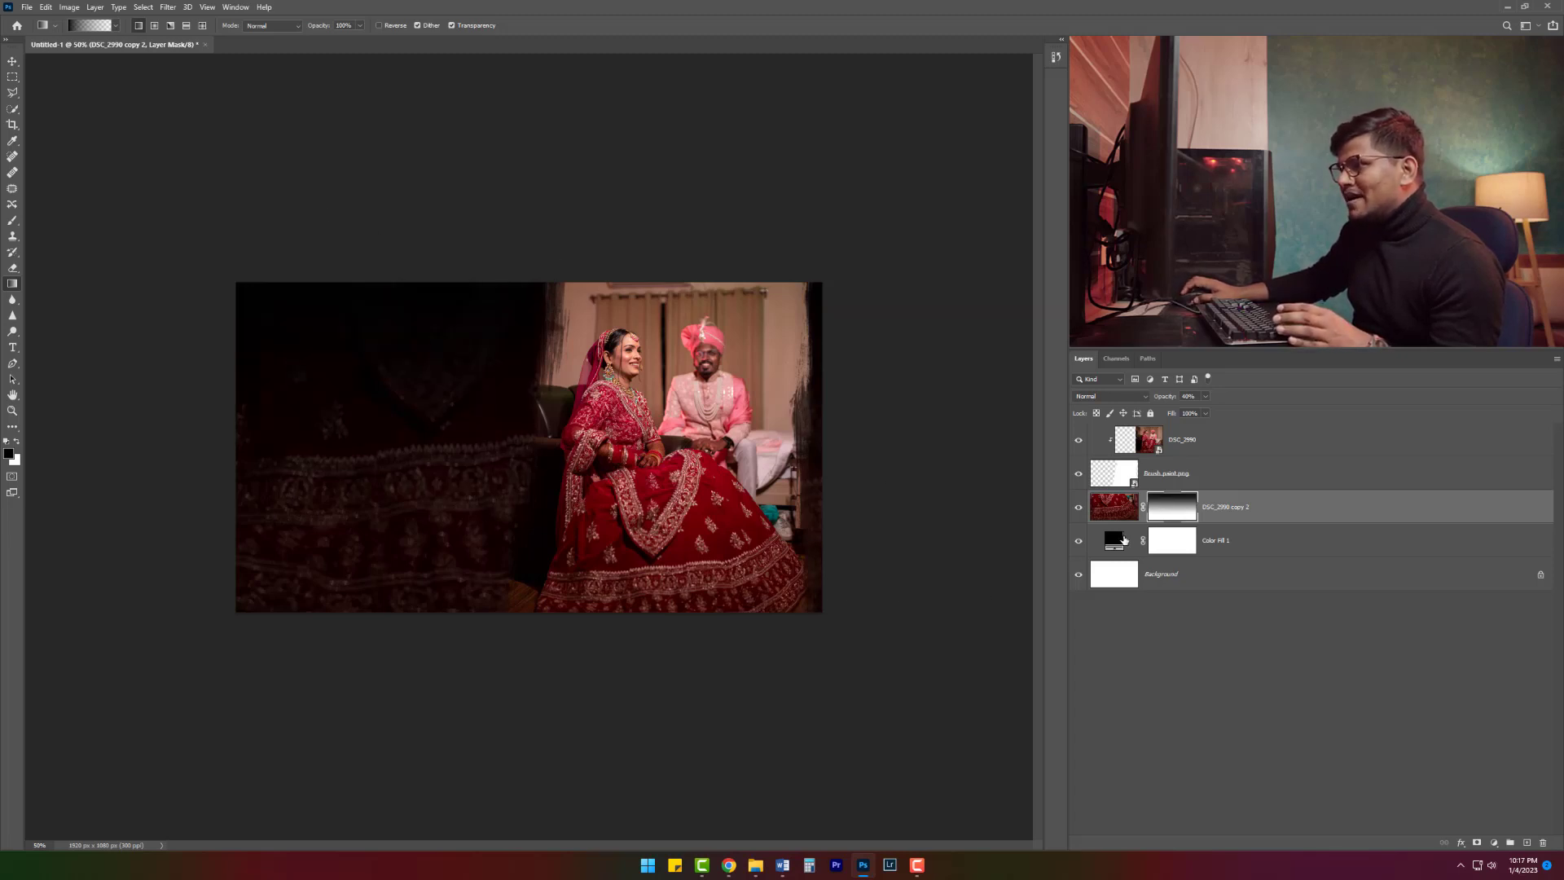
Step: Change the Color Fill 1 colour from black to deep maroon #410c0c
double_click(1115, 541)
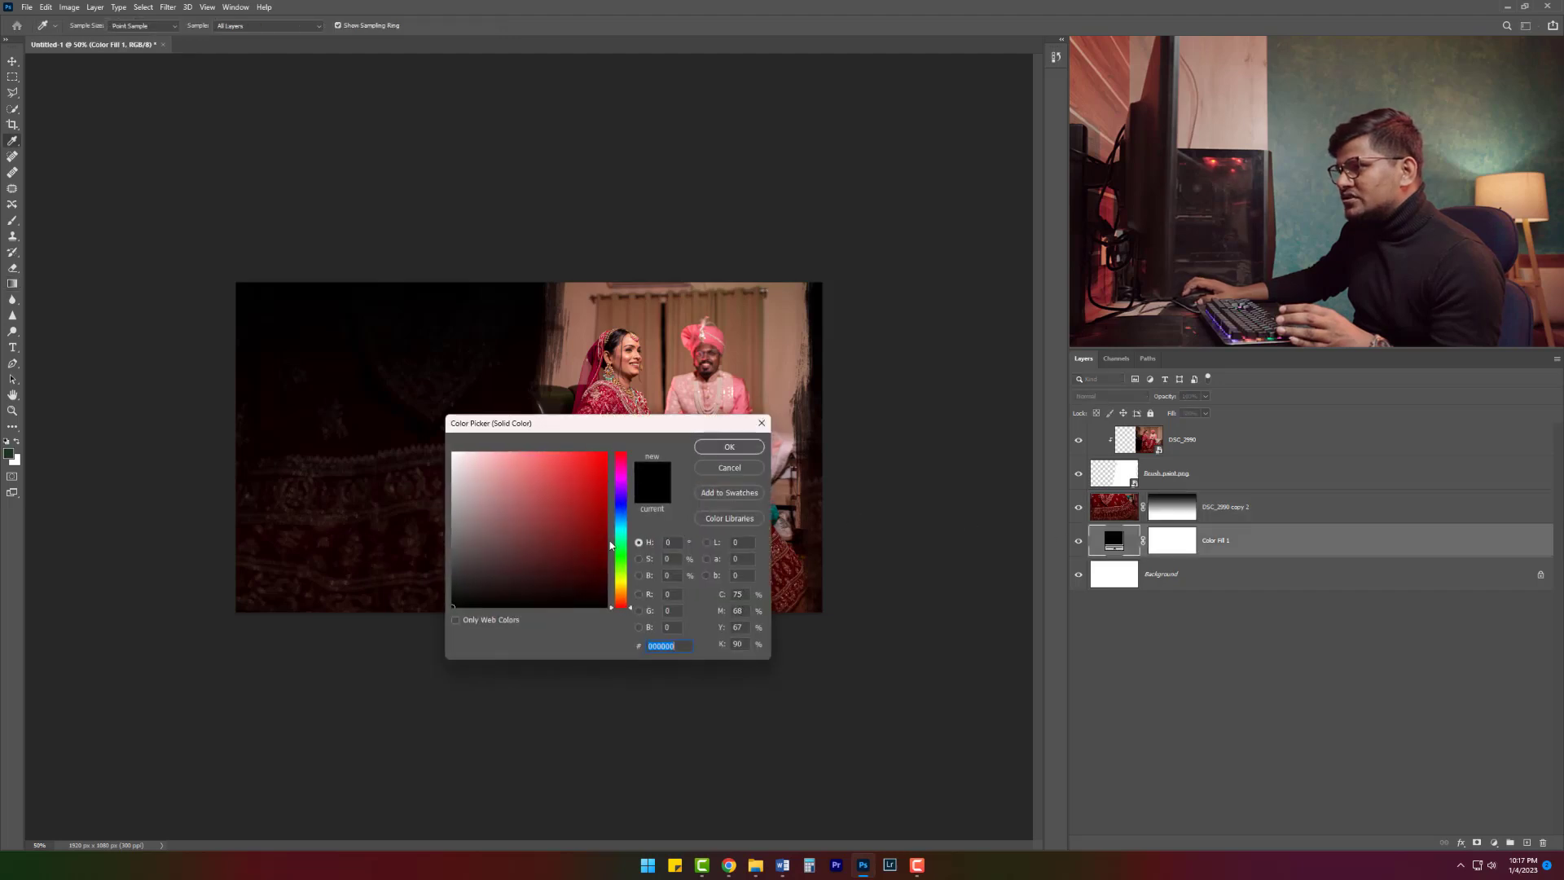
click(541, 559)
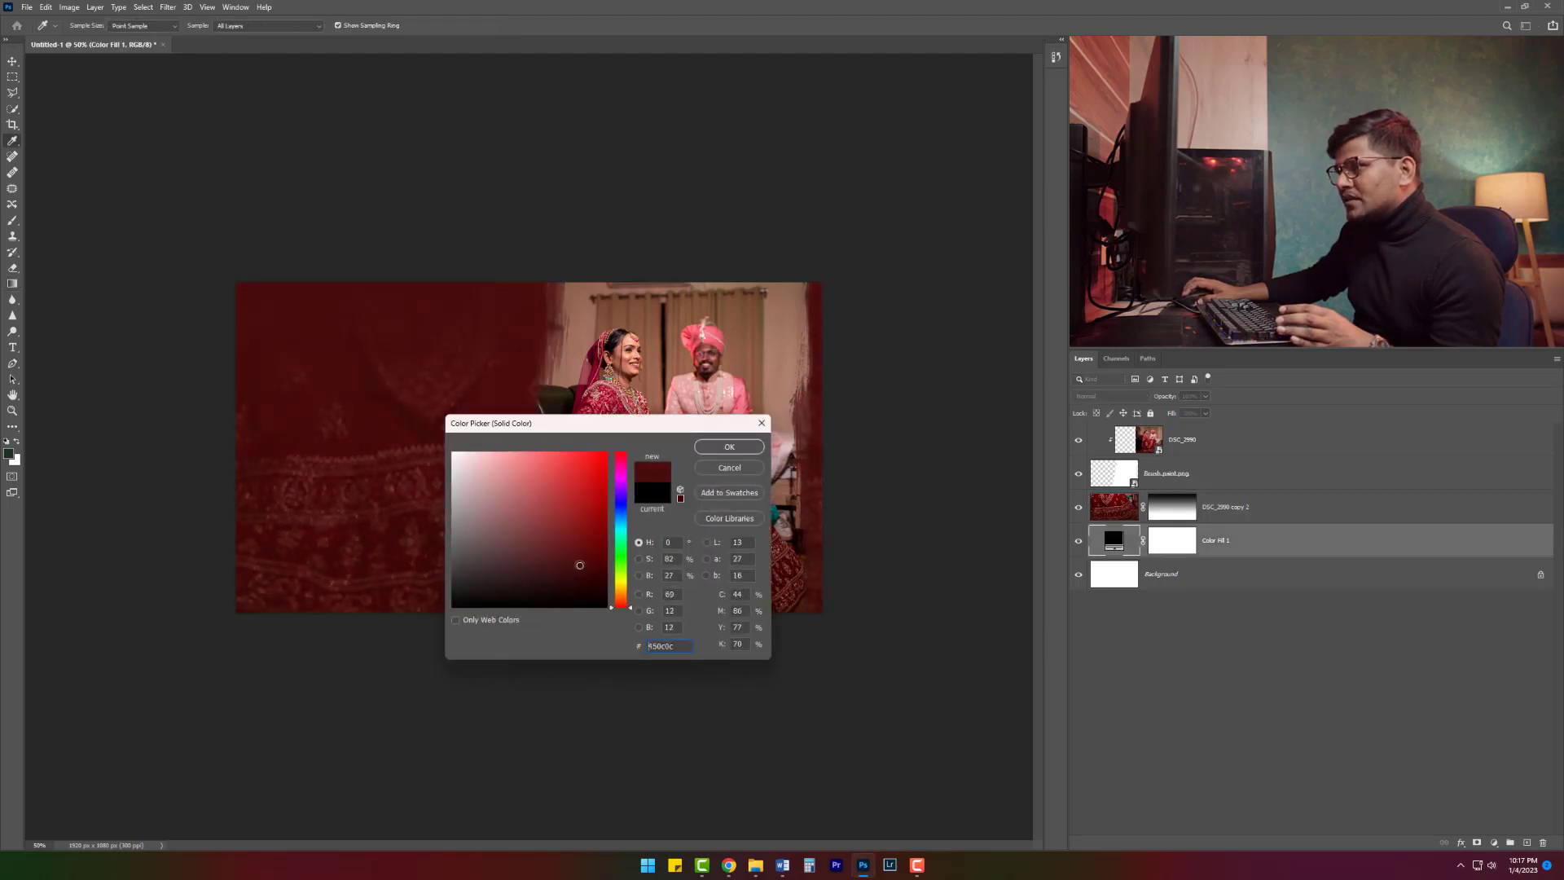
click(580, 568)
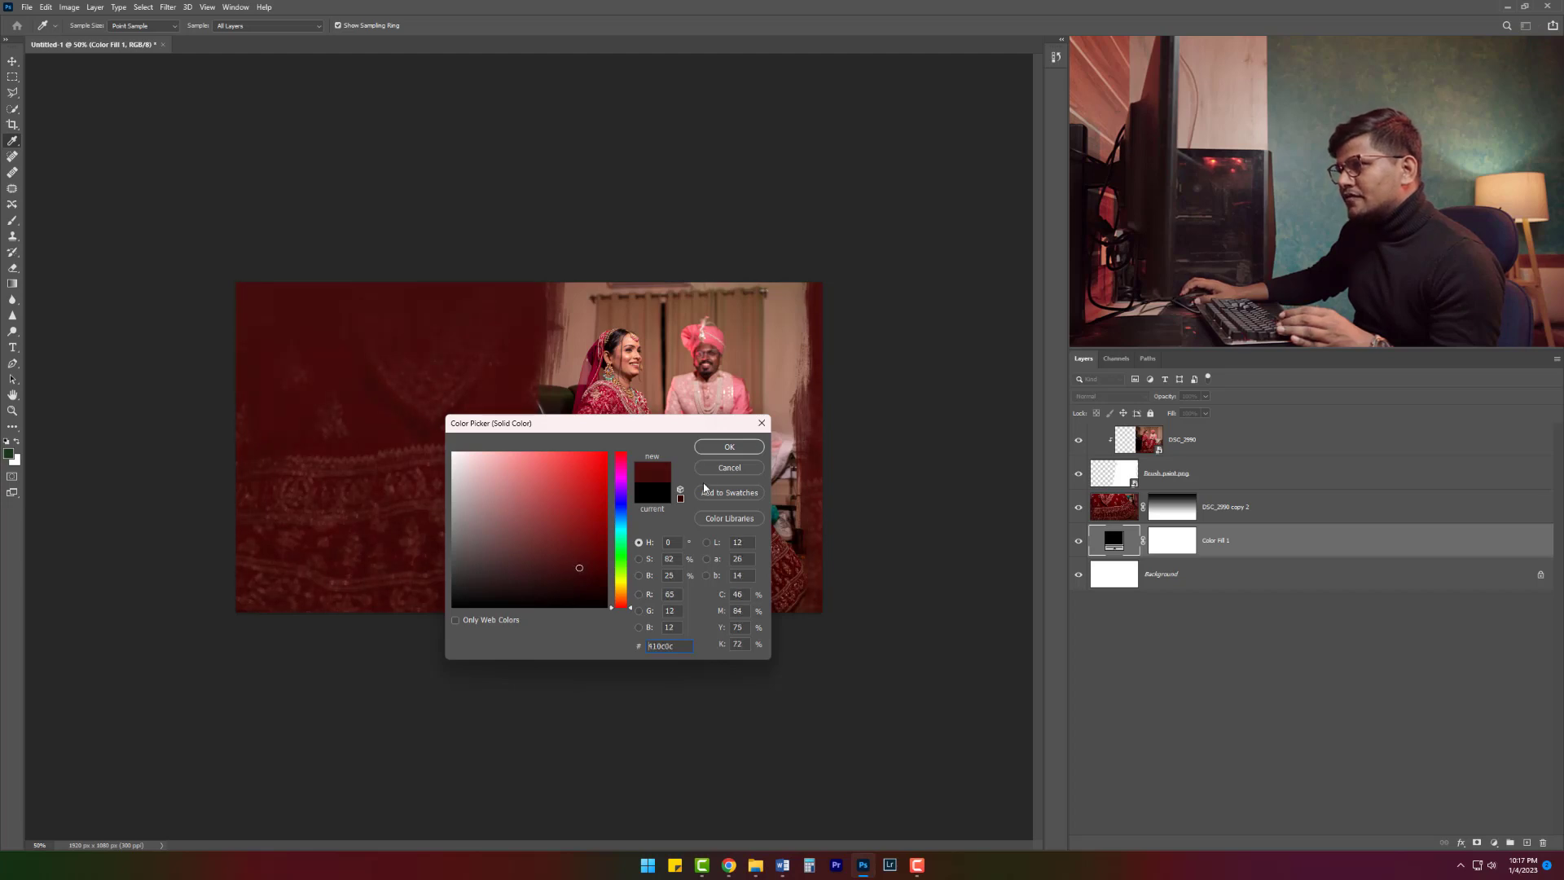
click(718, 448)
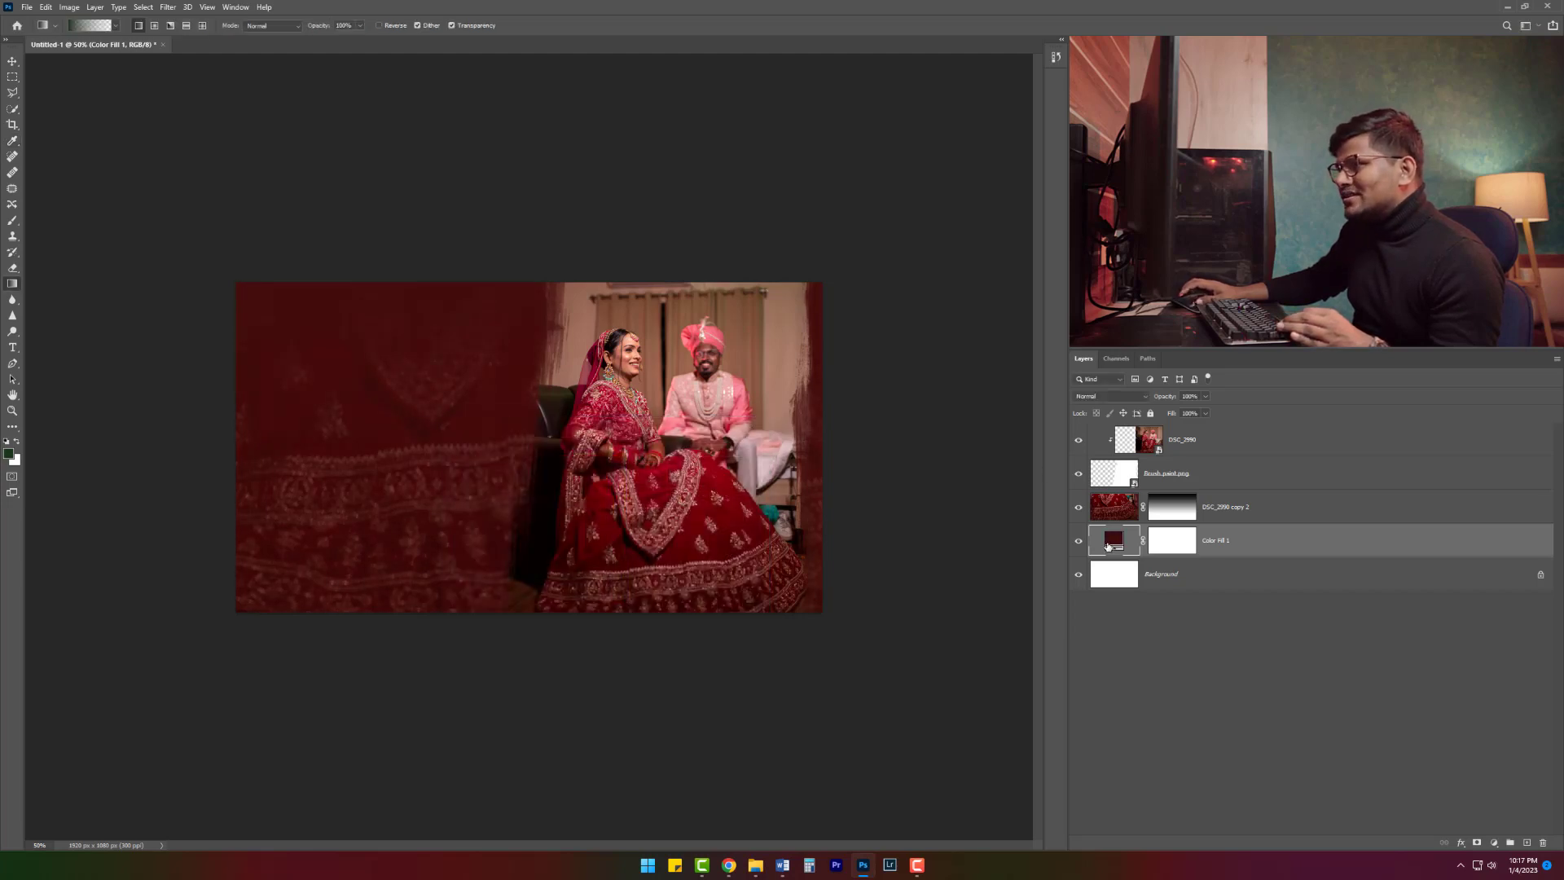
Step: Add a new layer above DSC_2990 copy 2 with a black top-down gradient at 50% opacity
click(1229, 510)
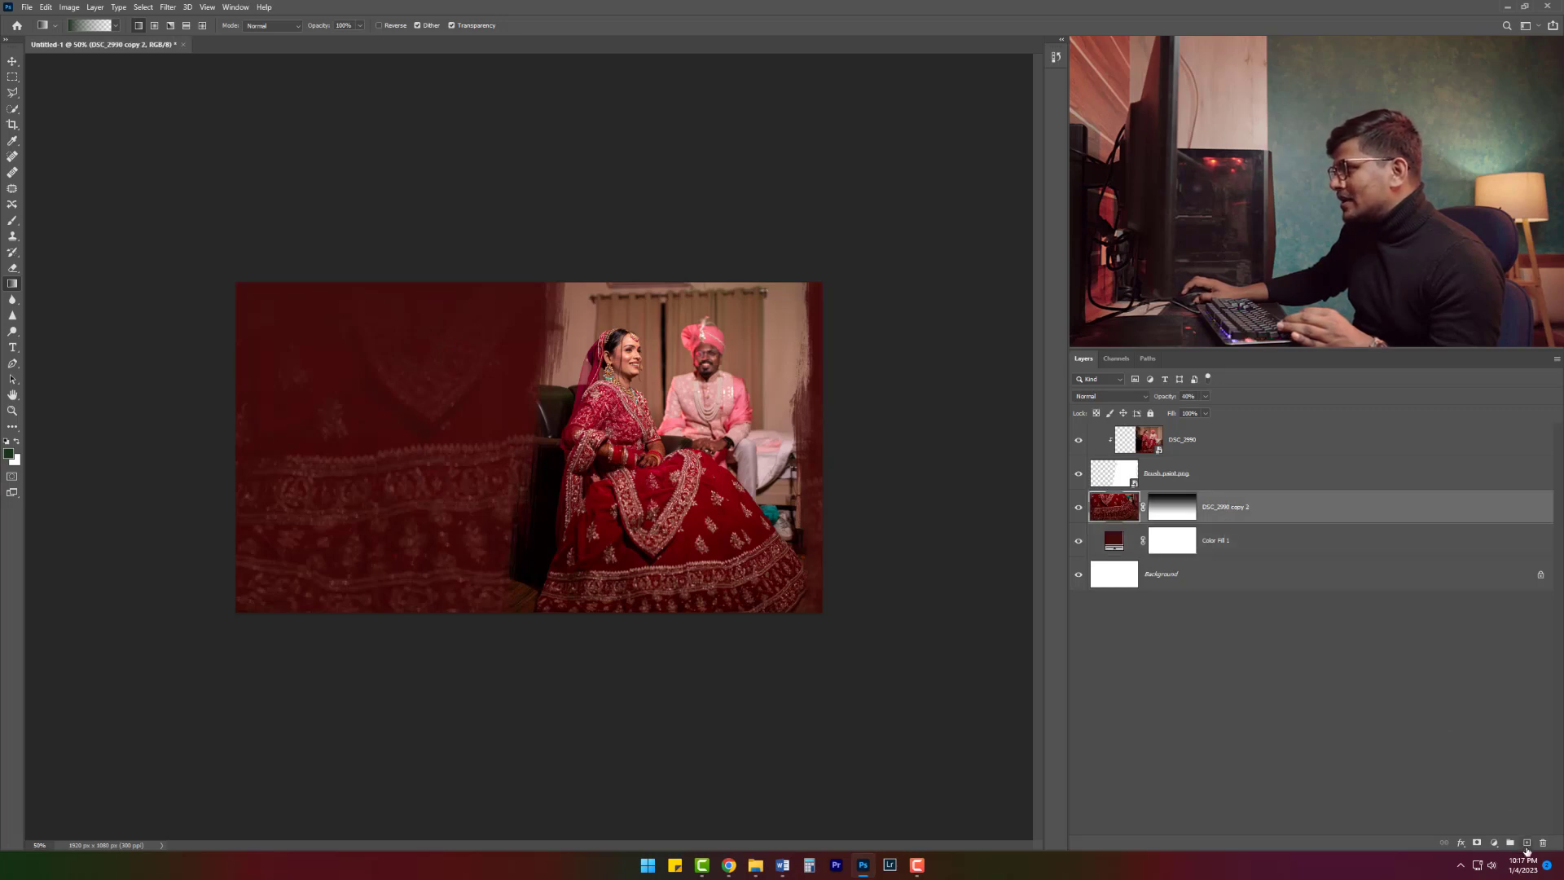
click(1528, 845)
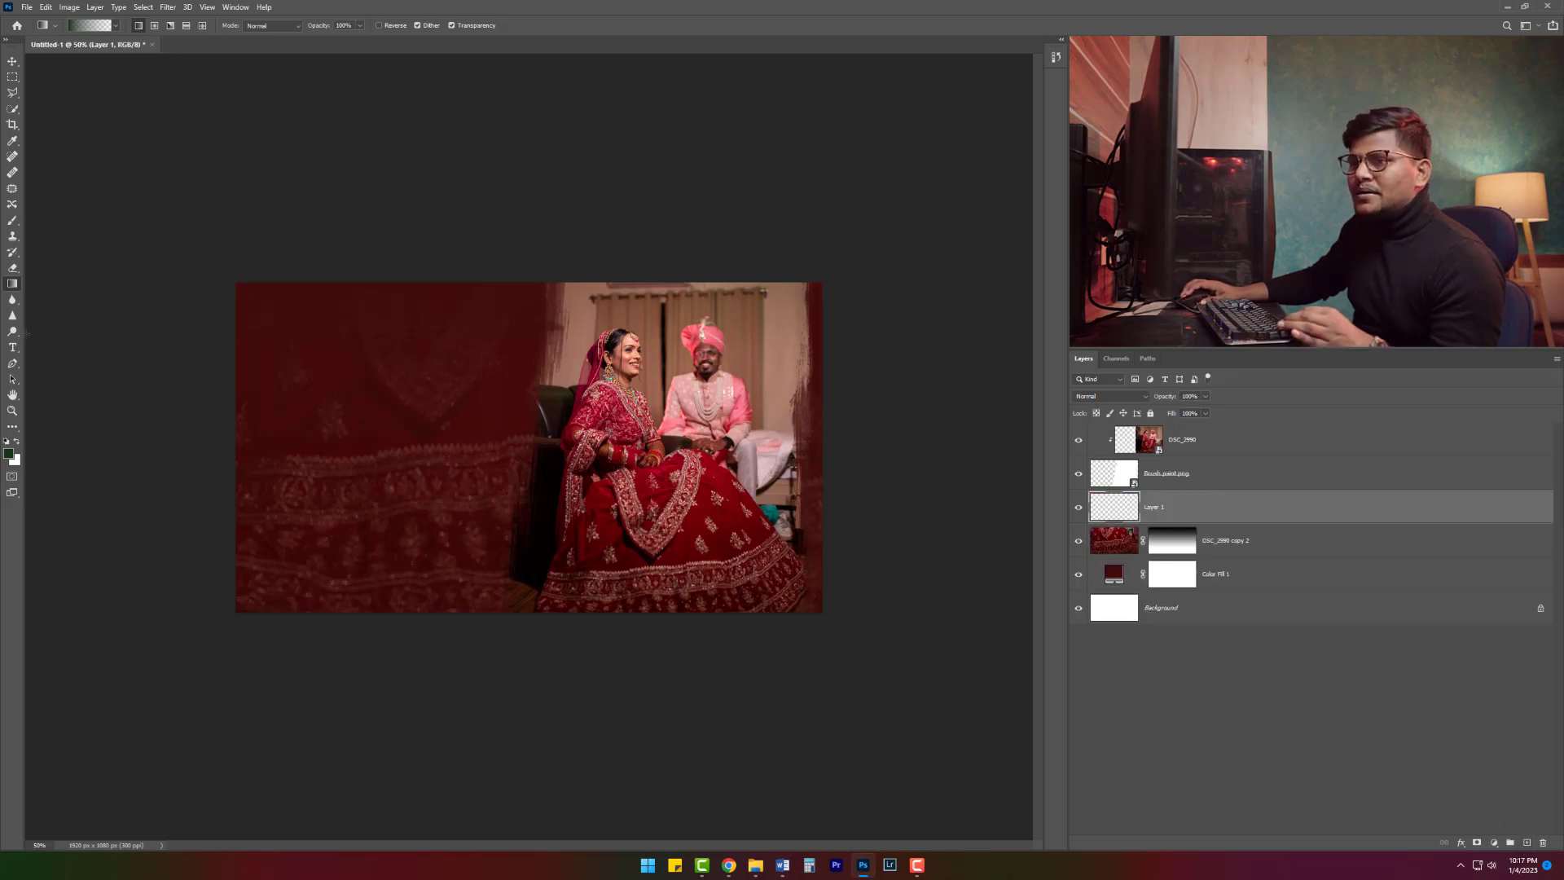
drag(445, 506, 445, 213)
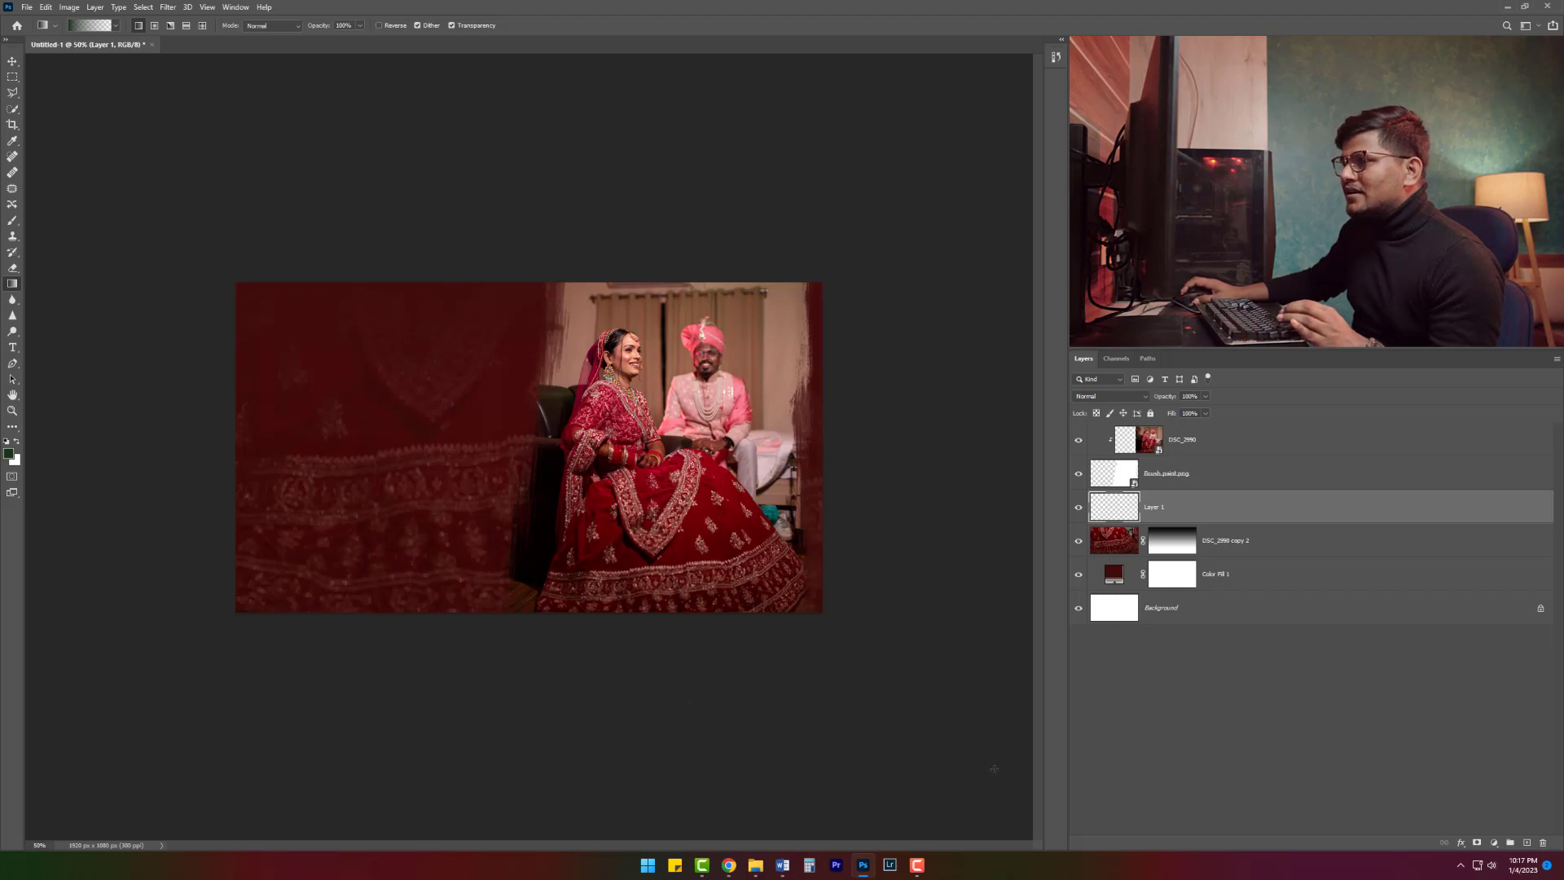
key(ctrl+z)
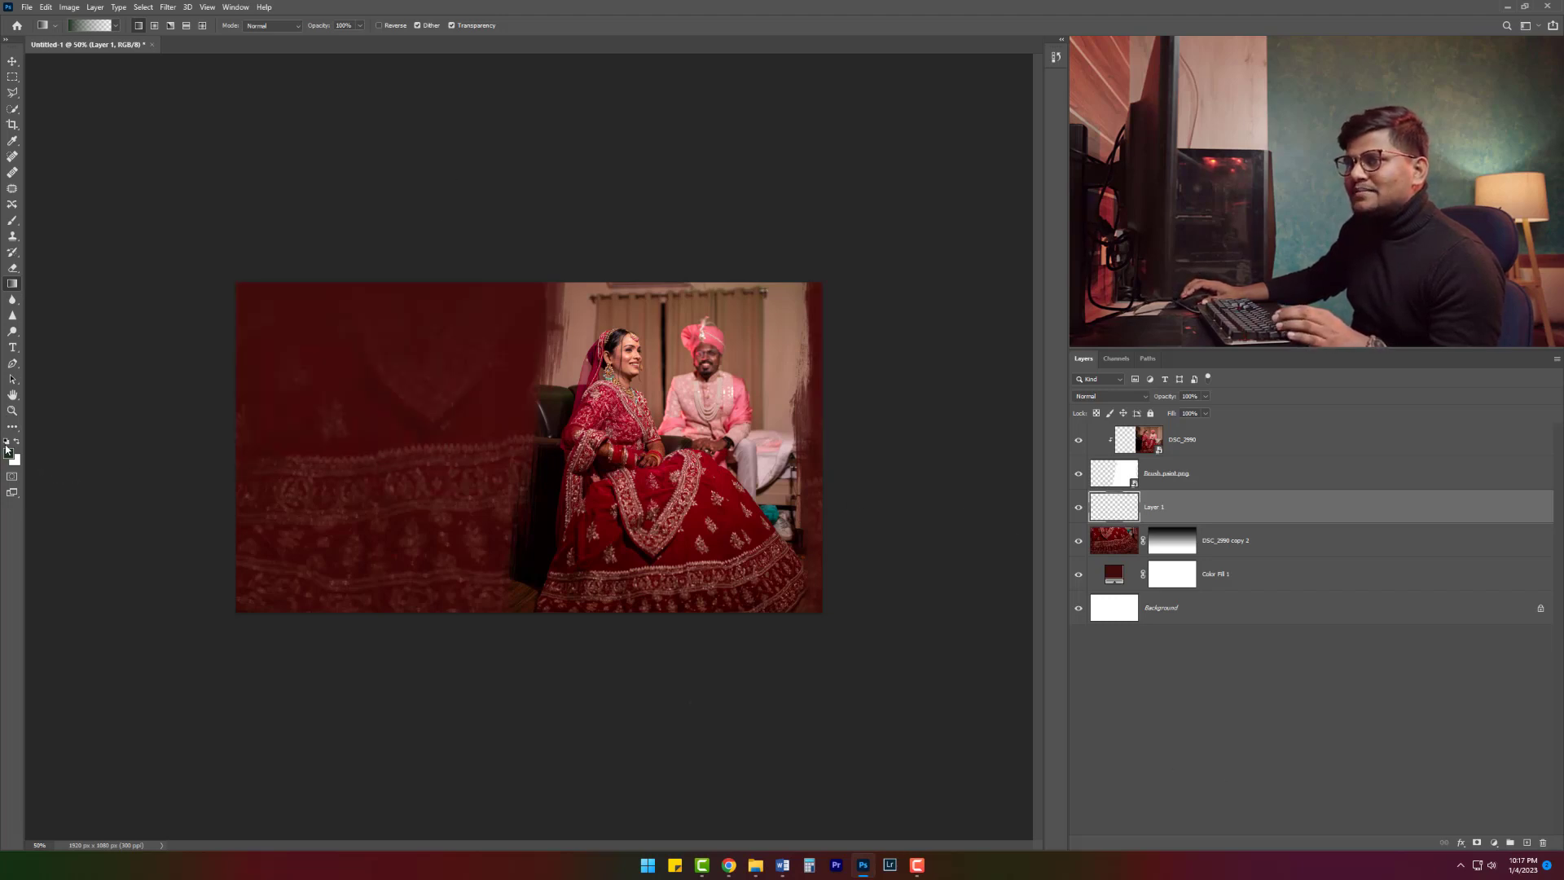
click(7, 442)
drag(455, 190, 454, 516)
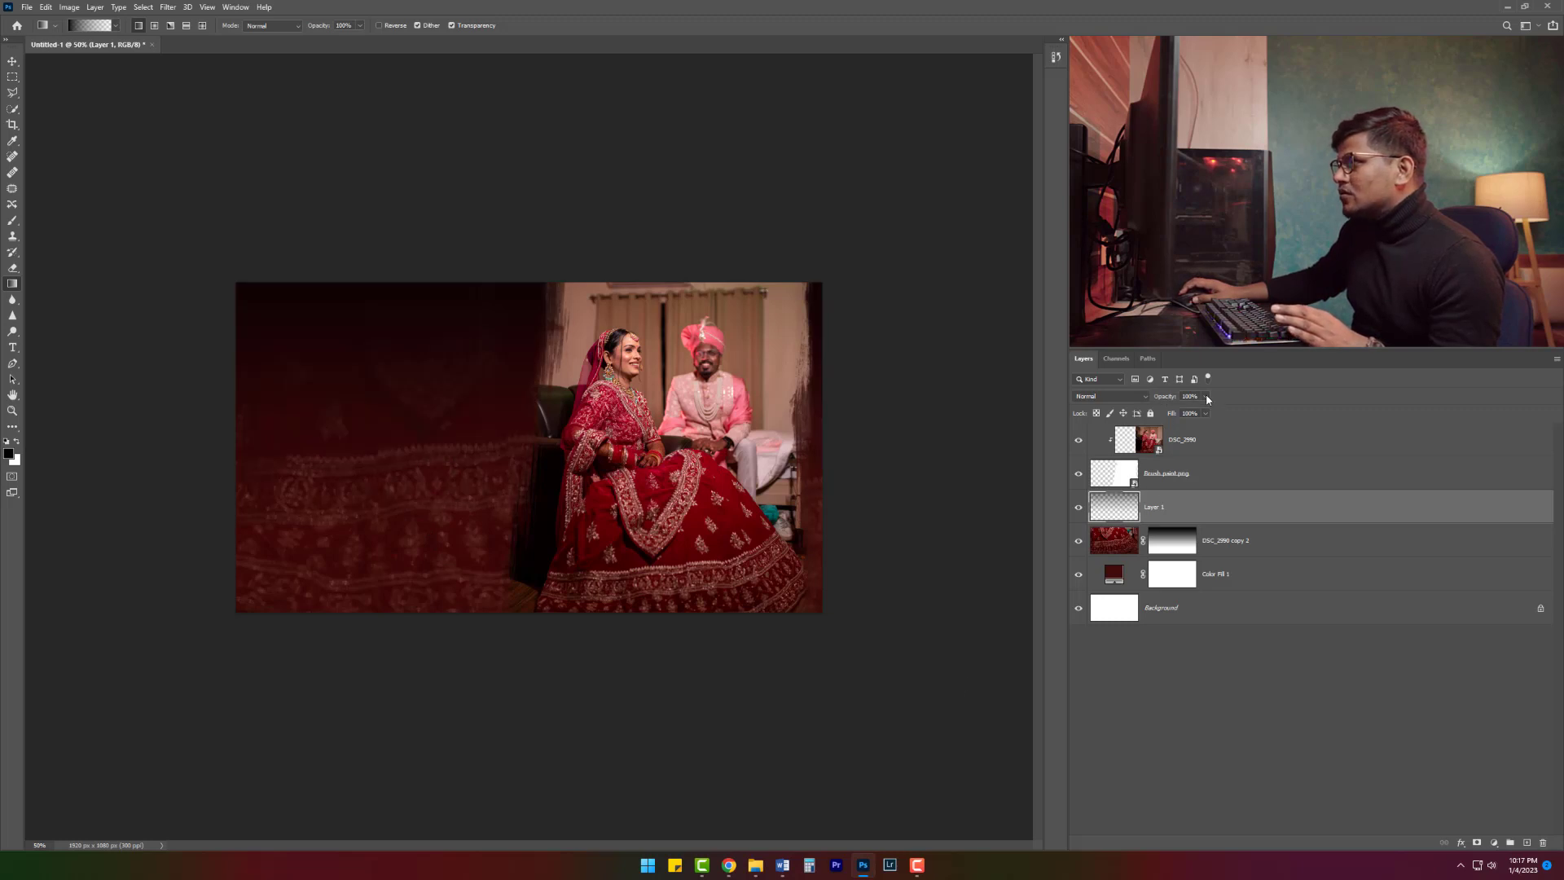
click(1179, 412)
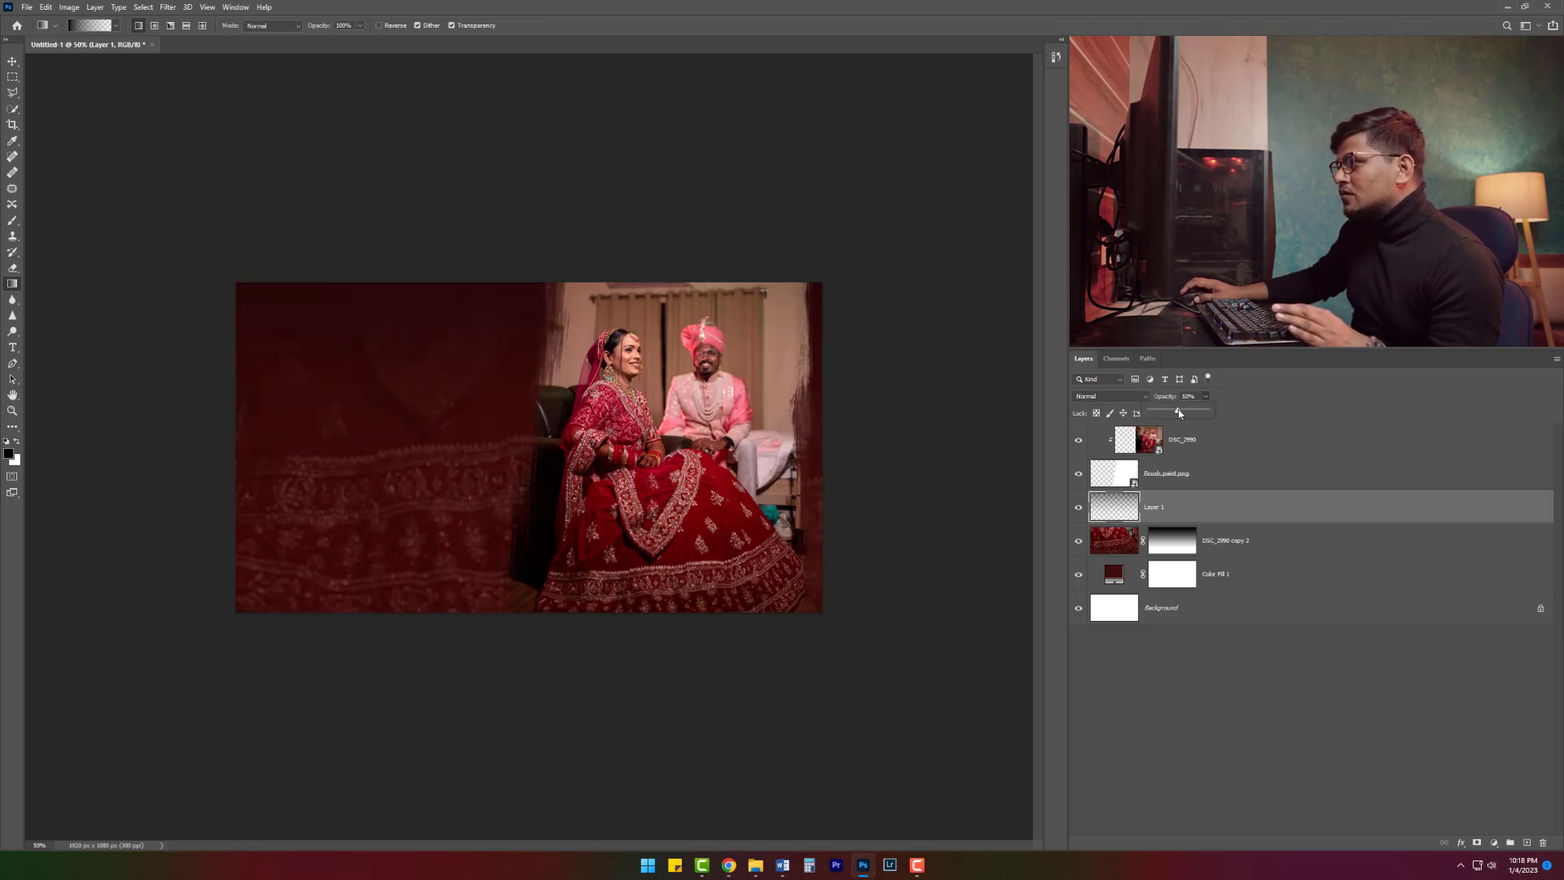
click(1082, 512)
click(1078, 507)
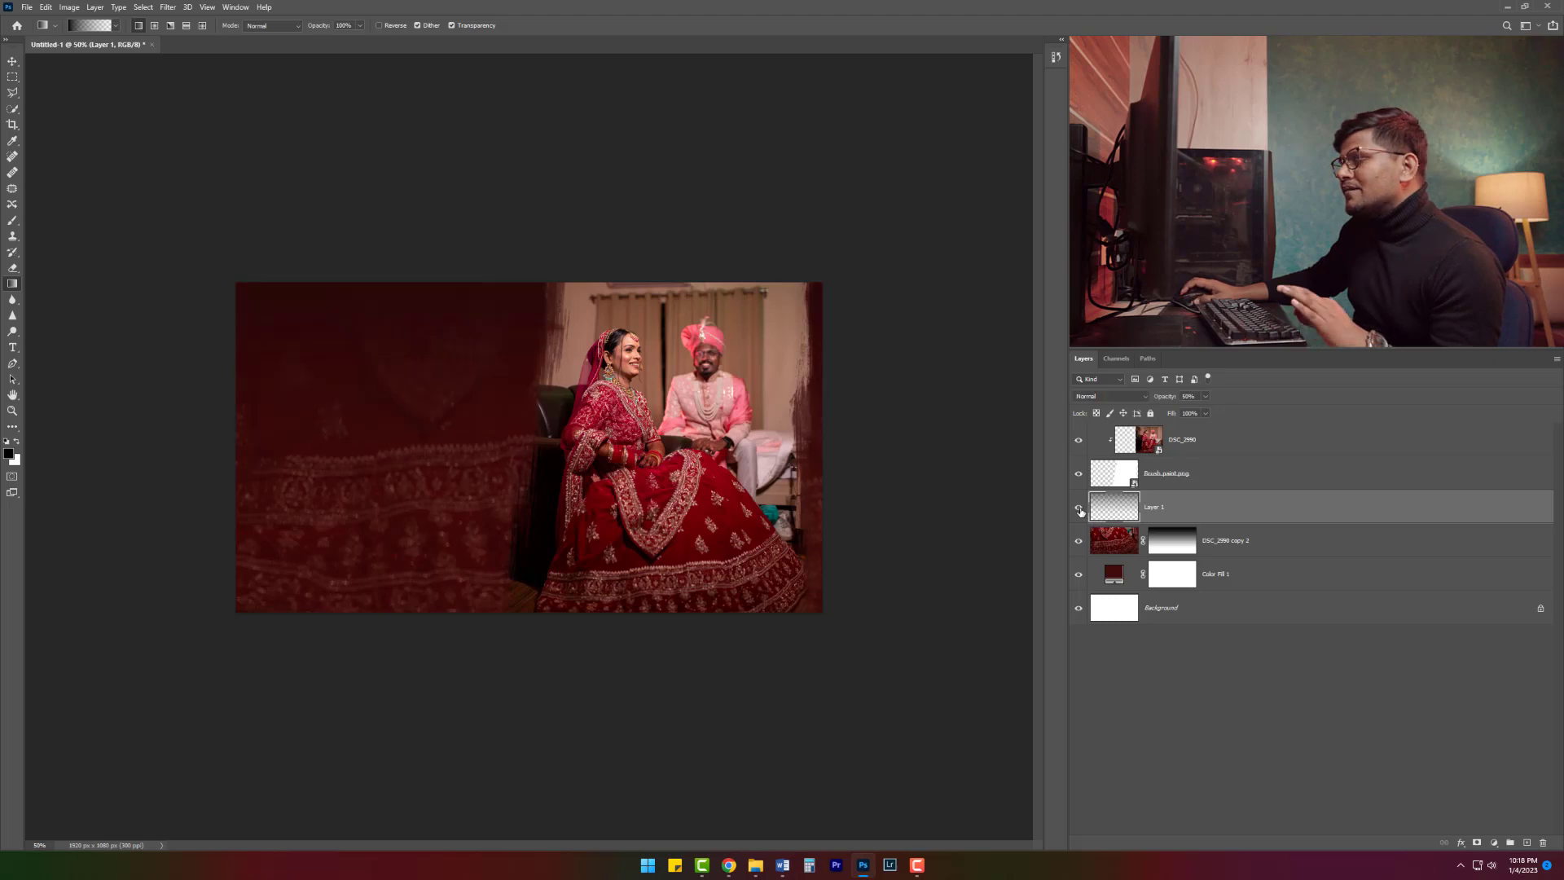
Step: Open the text.psd design file from the photoshop tutorial folder
click(1182, 442)
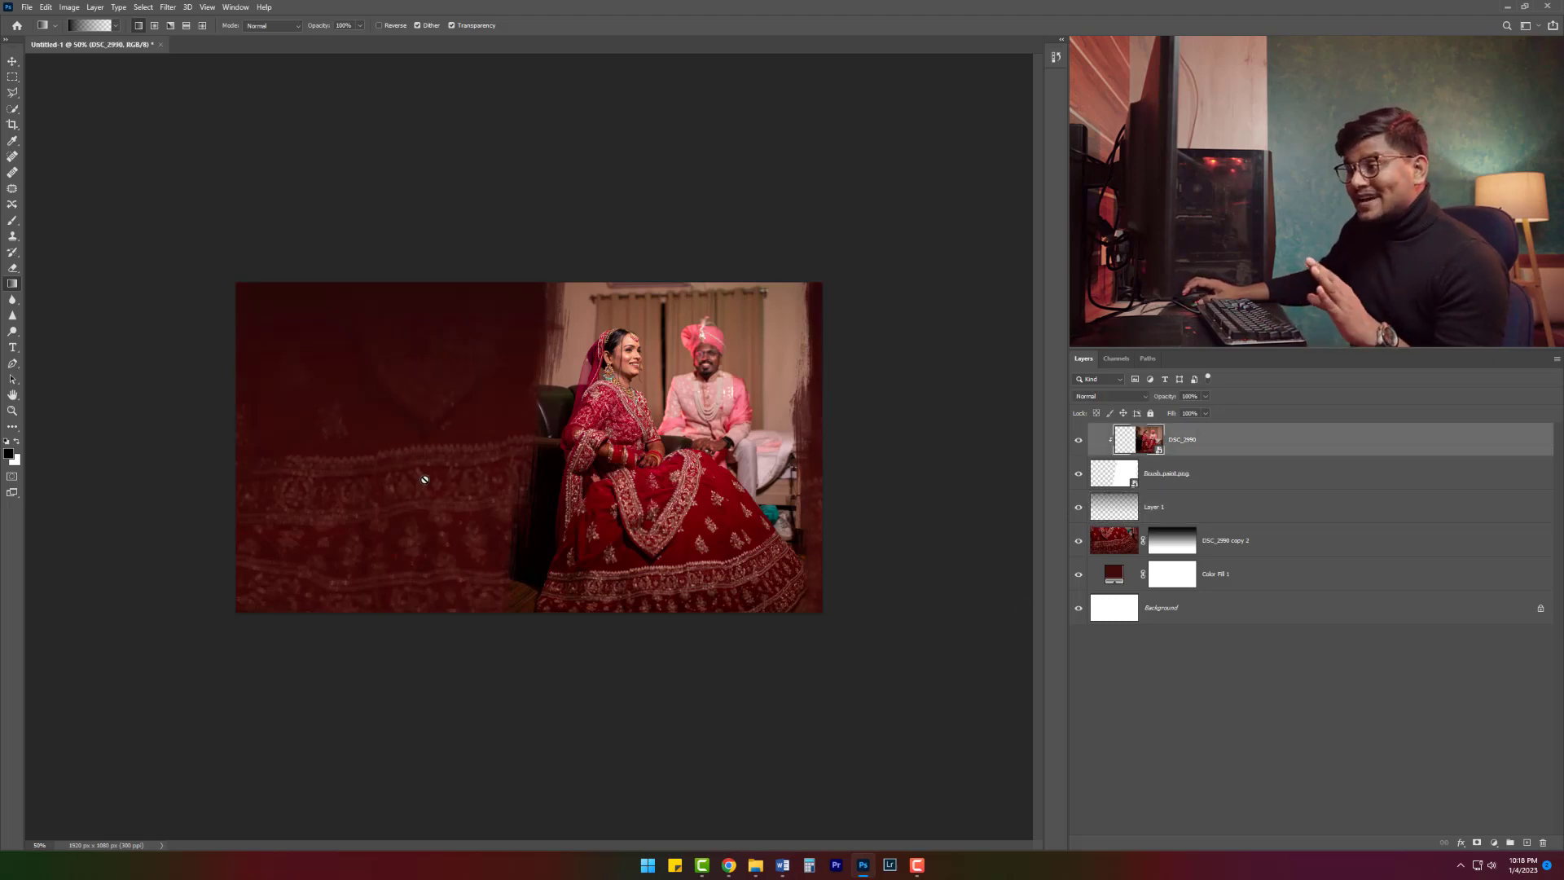
click(14, 348)
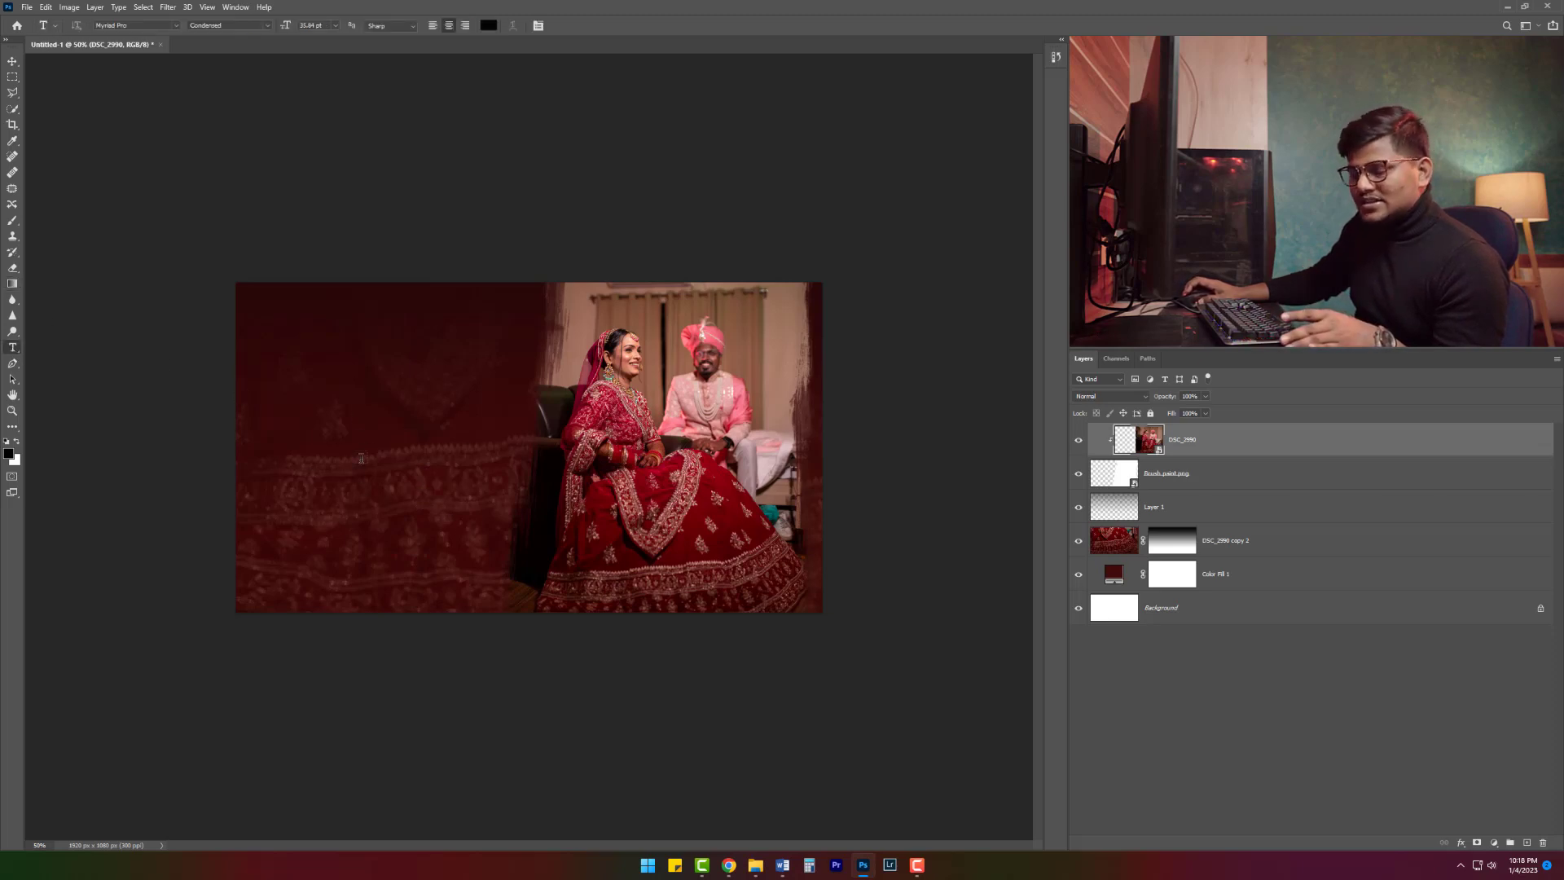
mouse_move(755, 865)
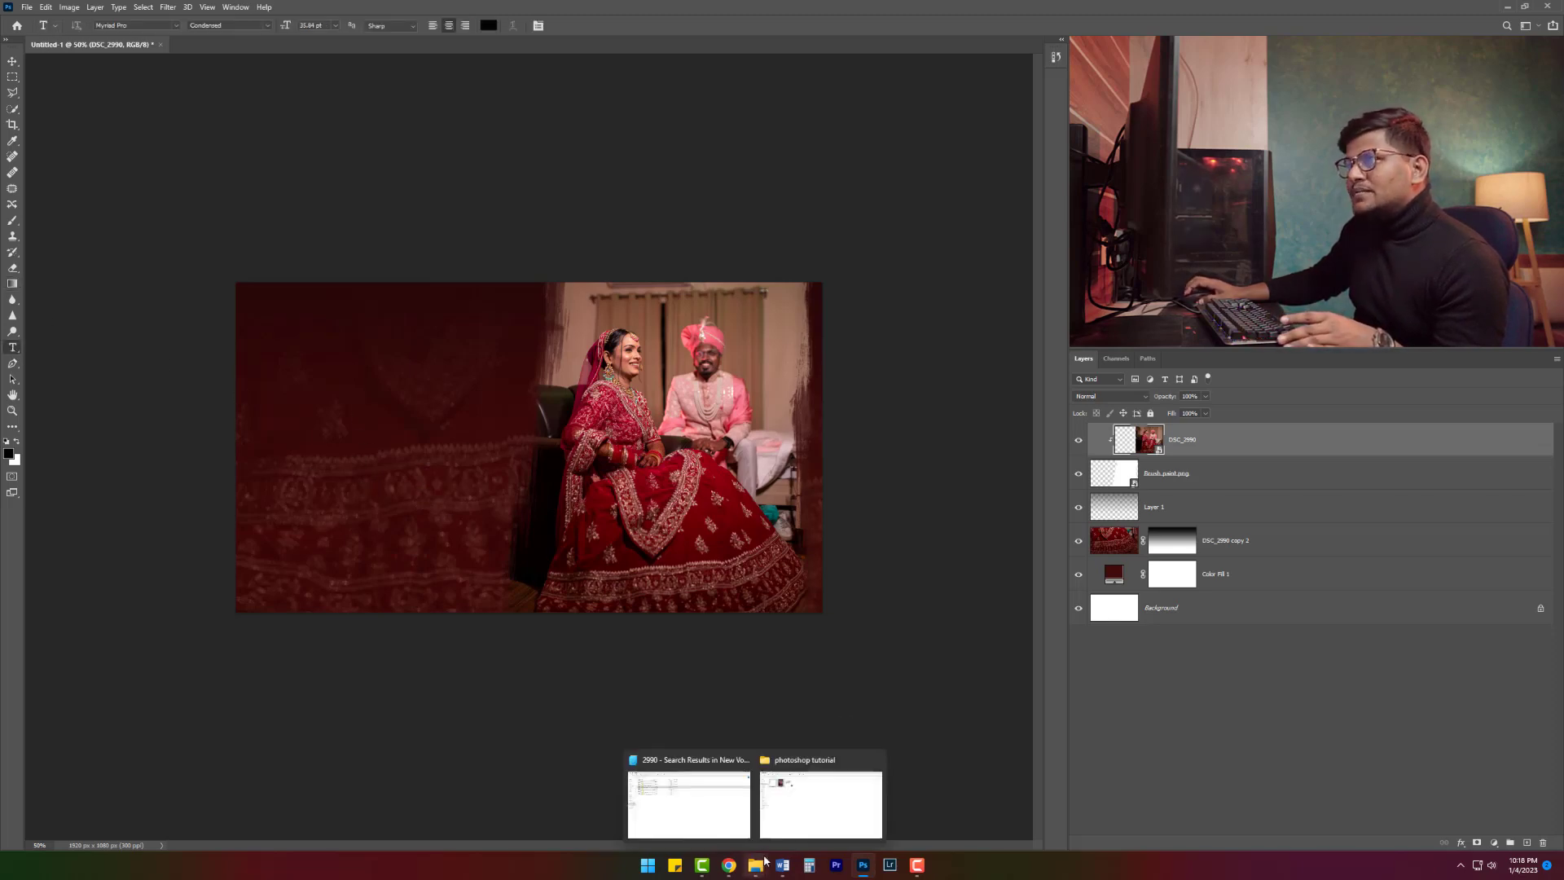
click(821, 795)
click(363, 167)
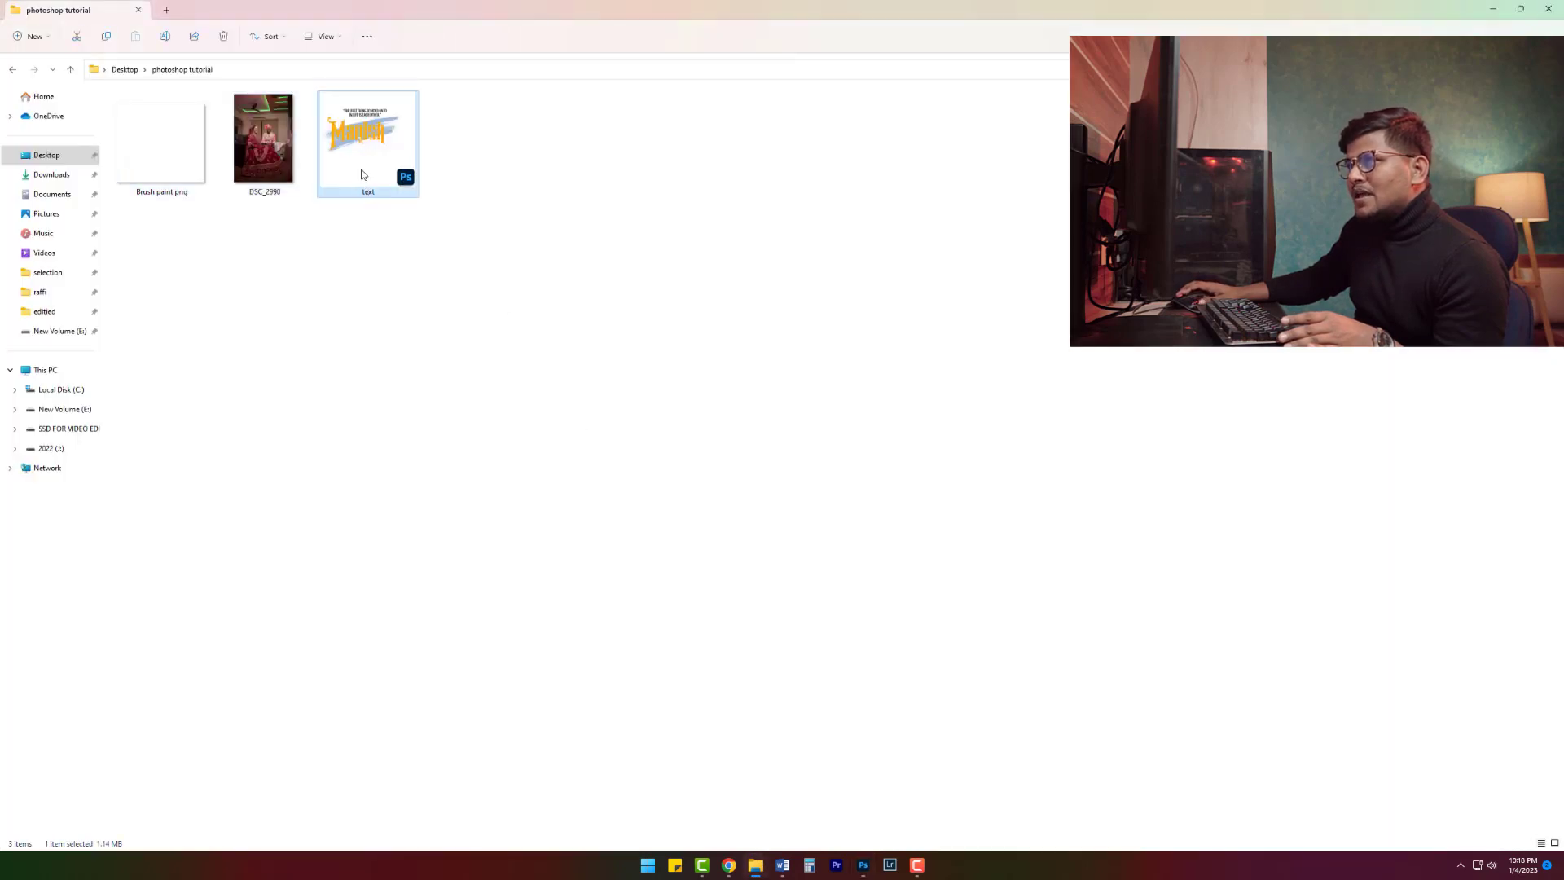
double_click(362, 167)
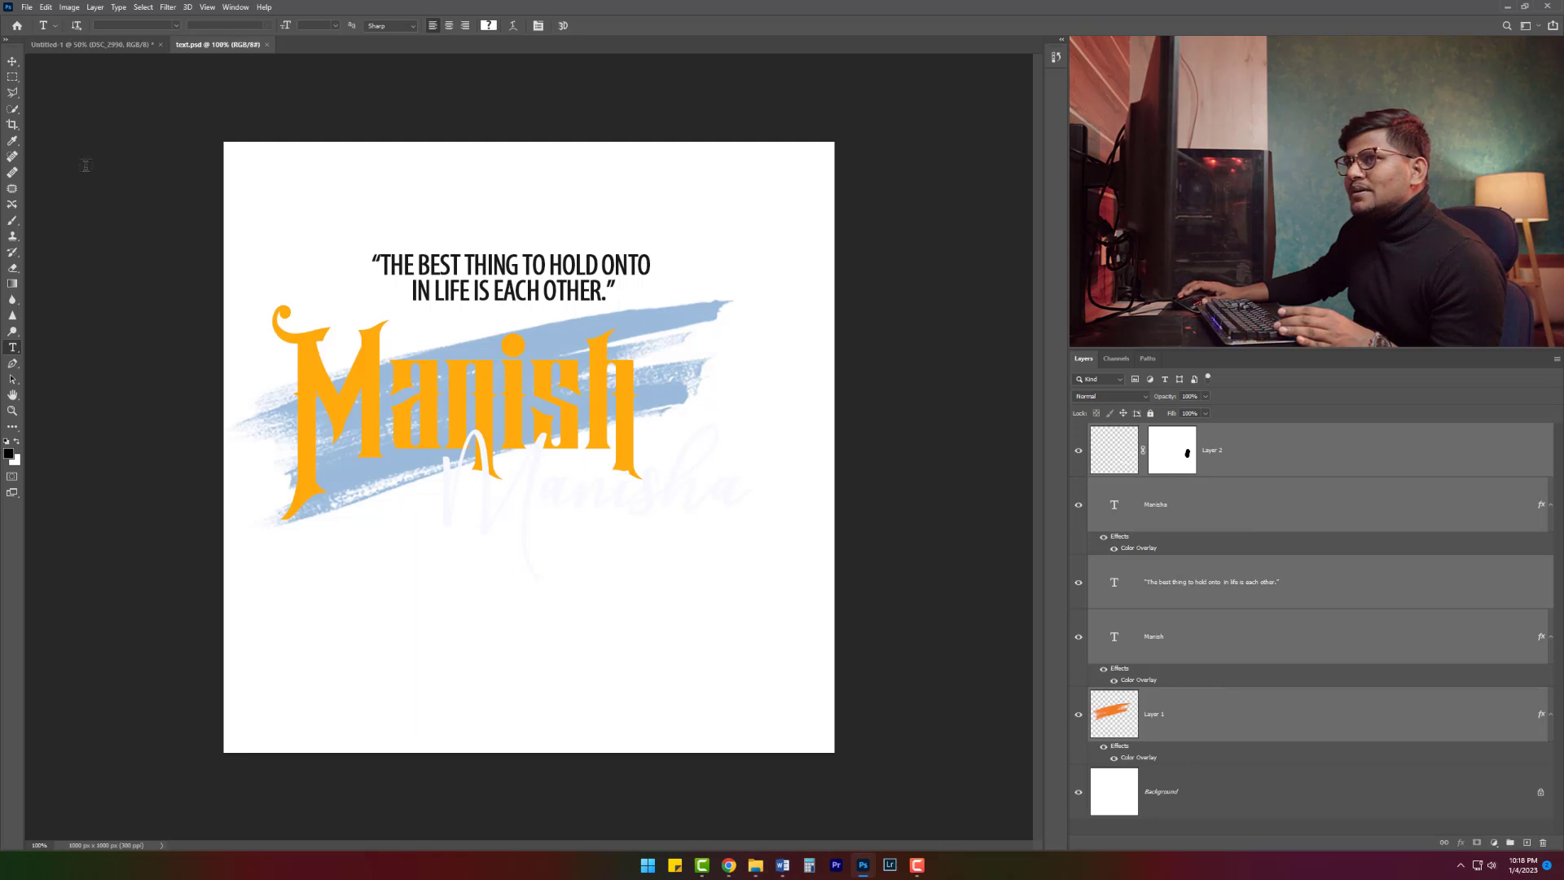
Step: Bring the text design into the composite, scaled to about 71% beside the couple
click(13, 62)
drag(301, 255, 140, 45)
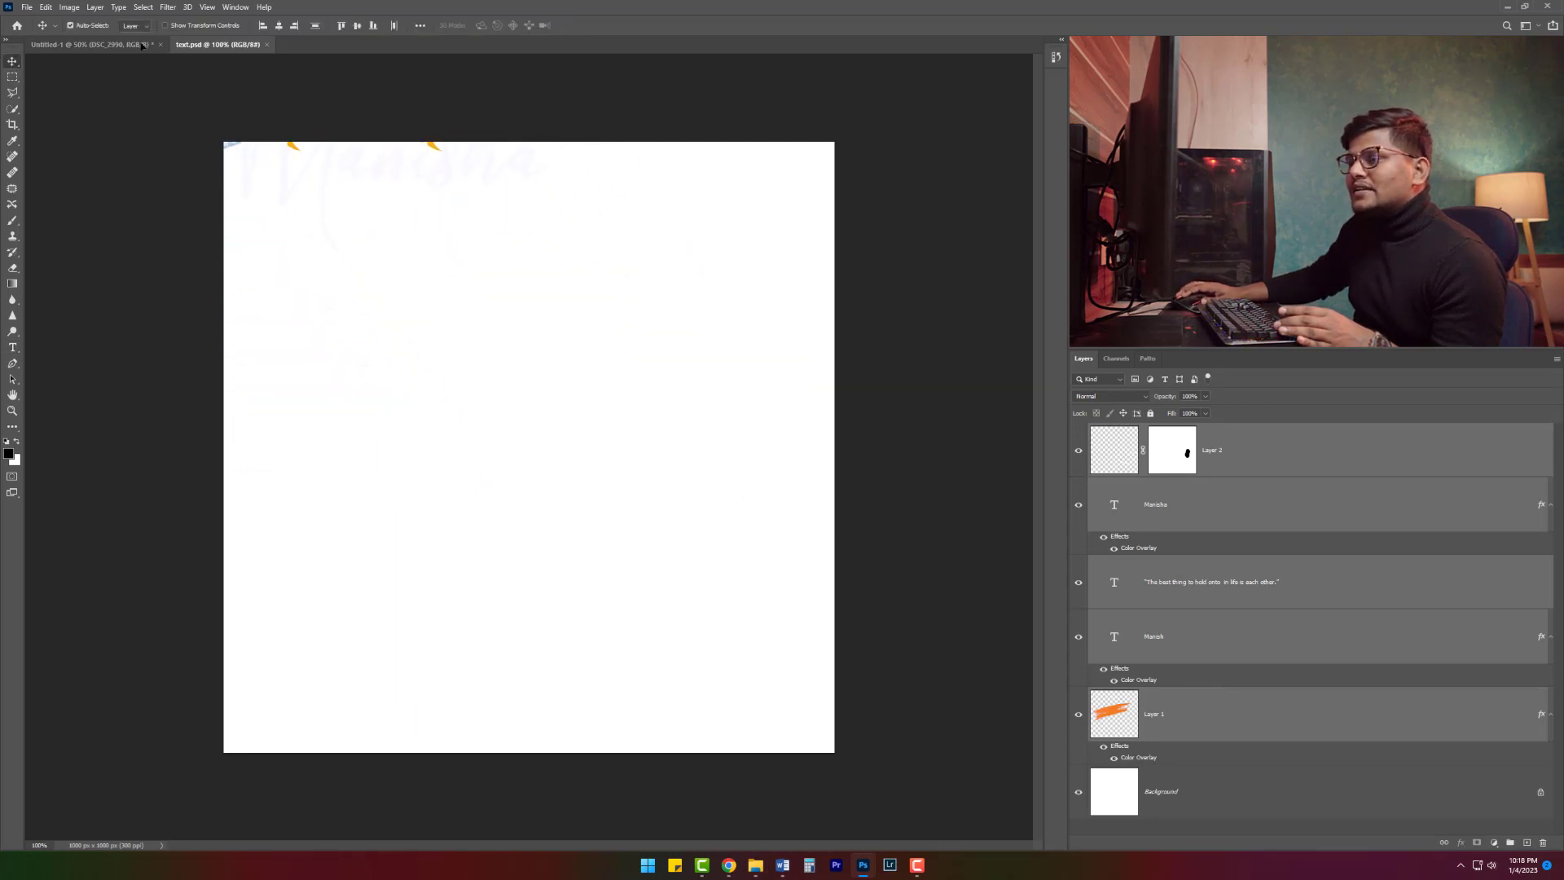
drag(357, 479, 375, 430)
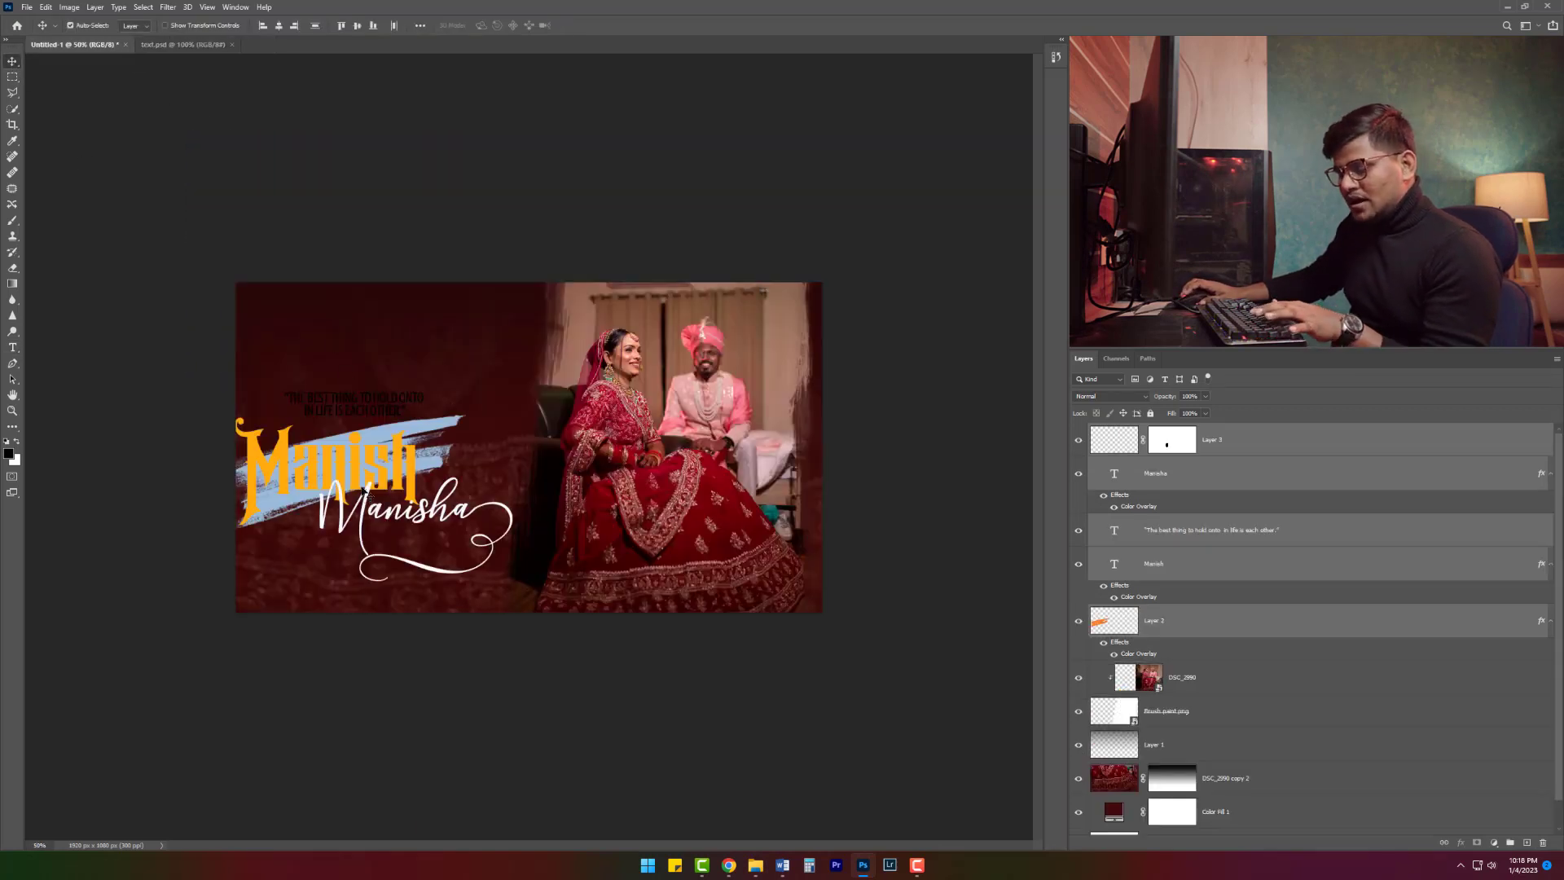
key(ctrl+t)
drag(546, 603, 440, 574)
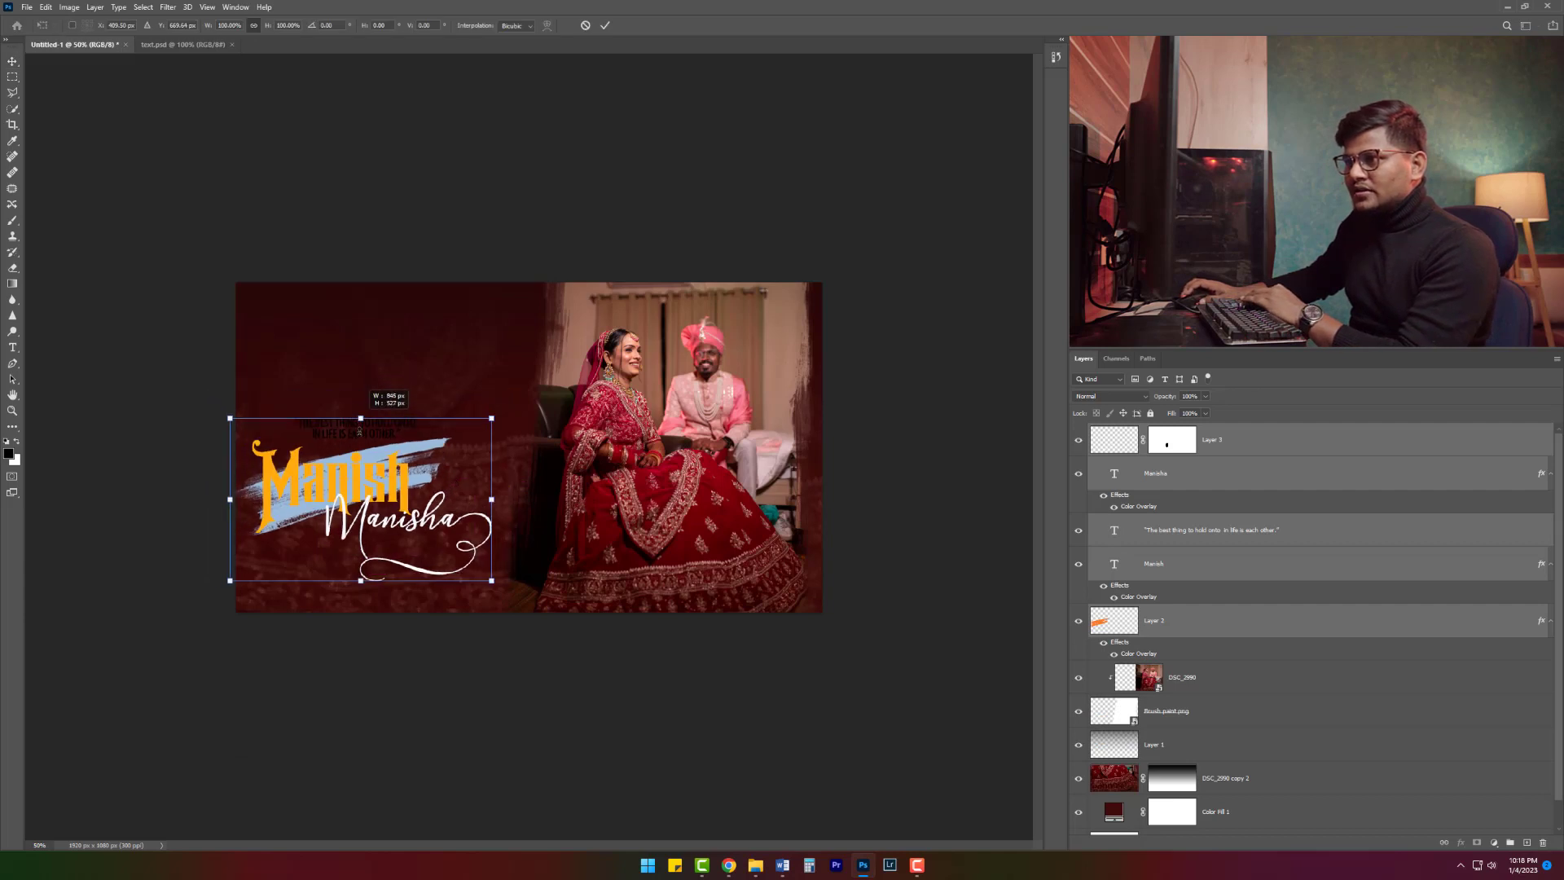
drag(350, 489, 387, 444)
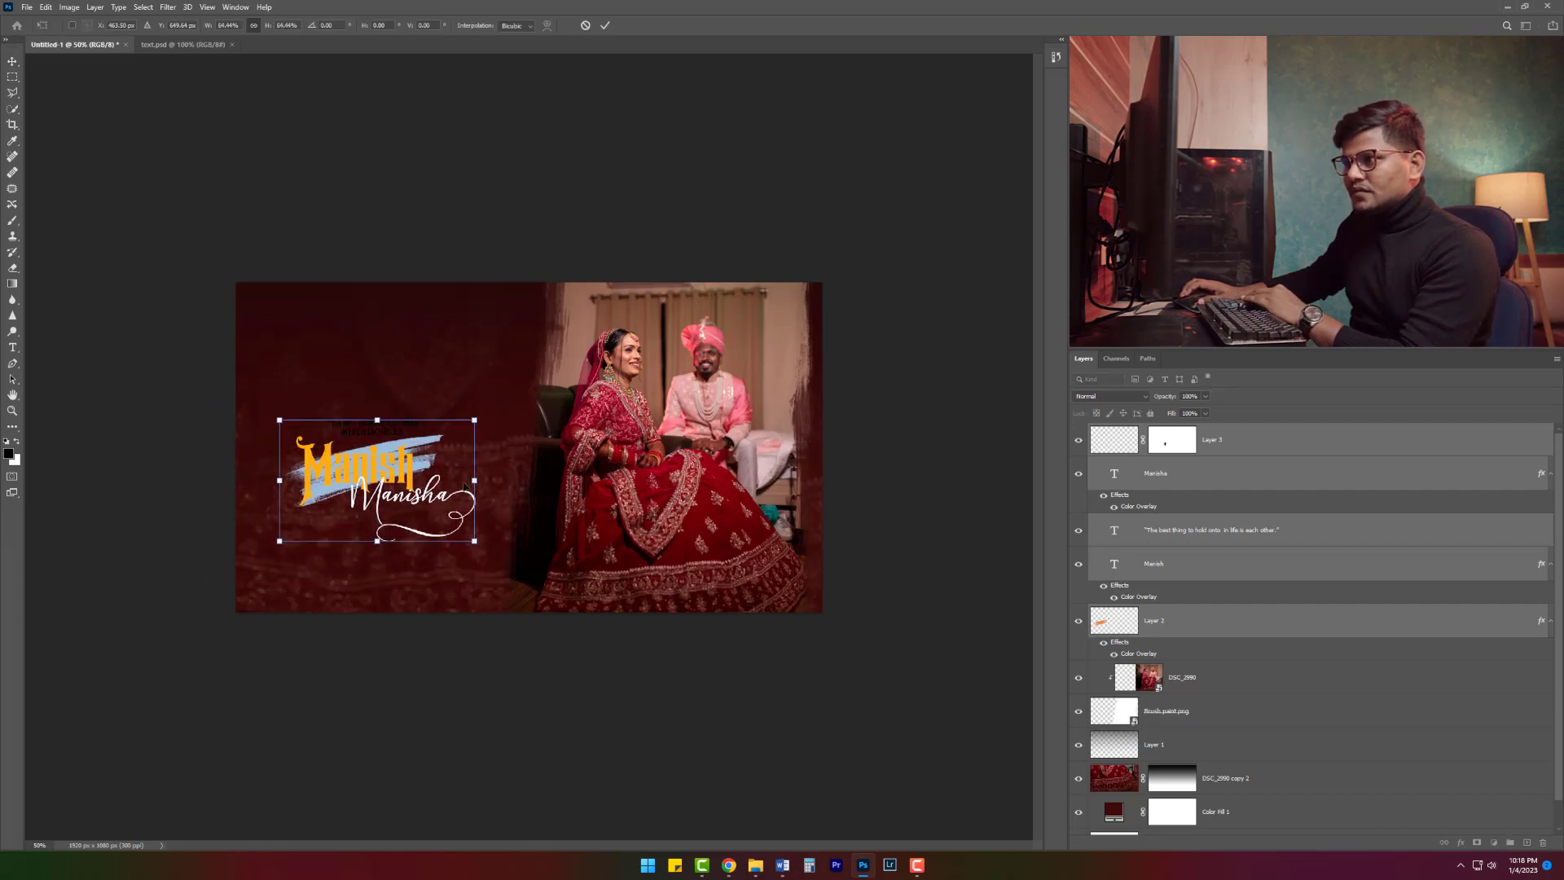
mouse_move(474, 481)
mouse_down()
mouse_move(492, 487)
mouse_move(437, 483)
mouse_up()
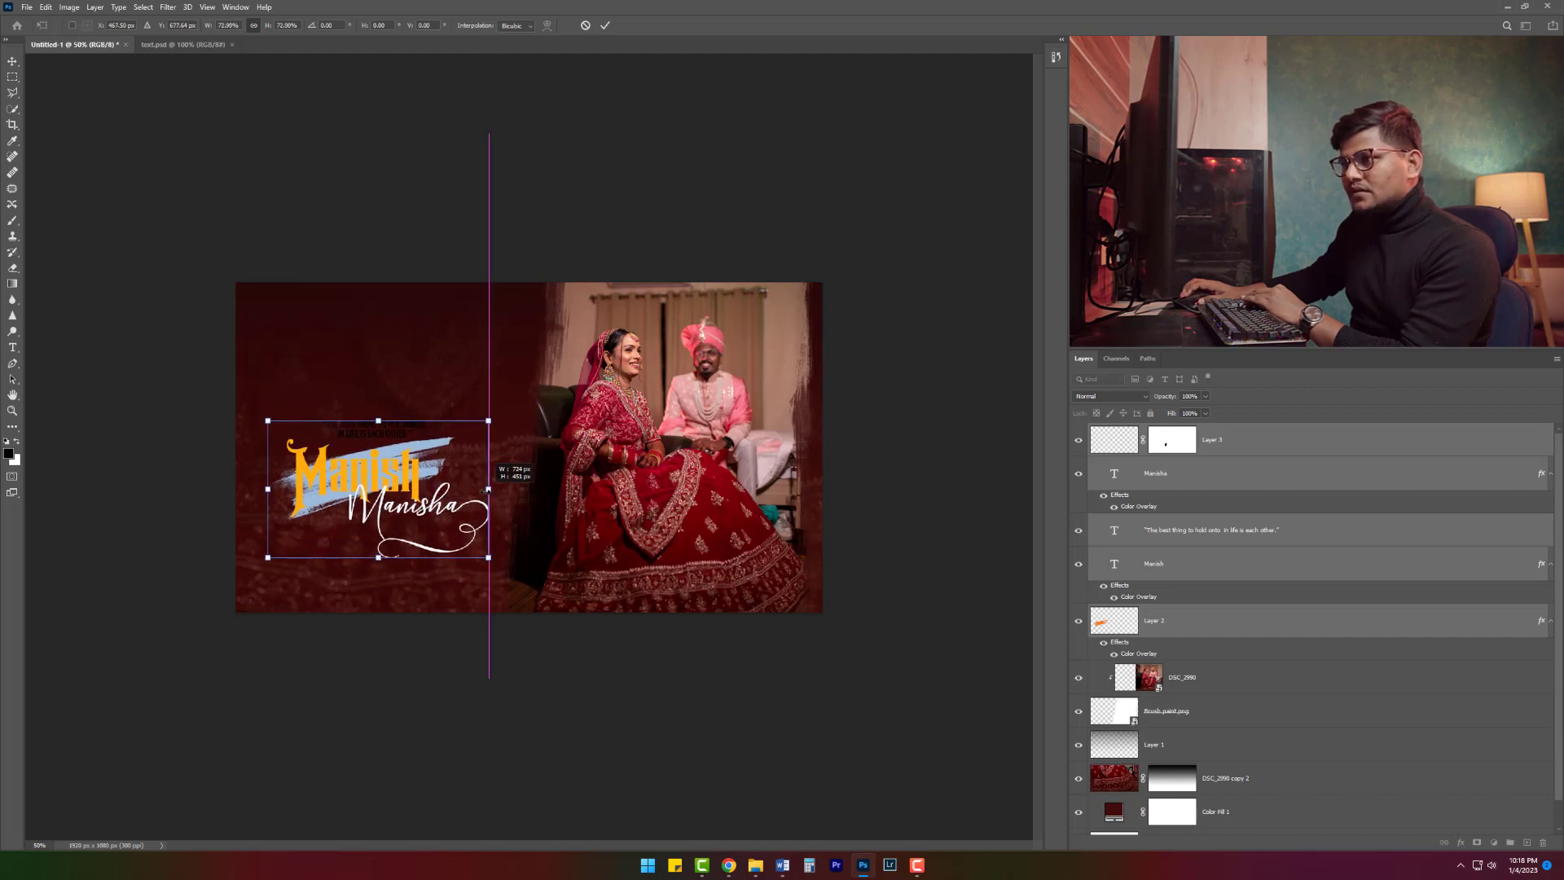
key(Return)
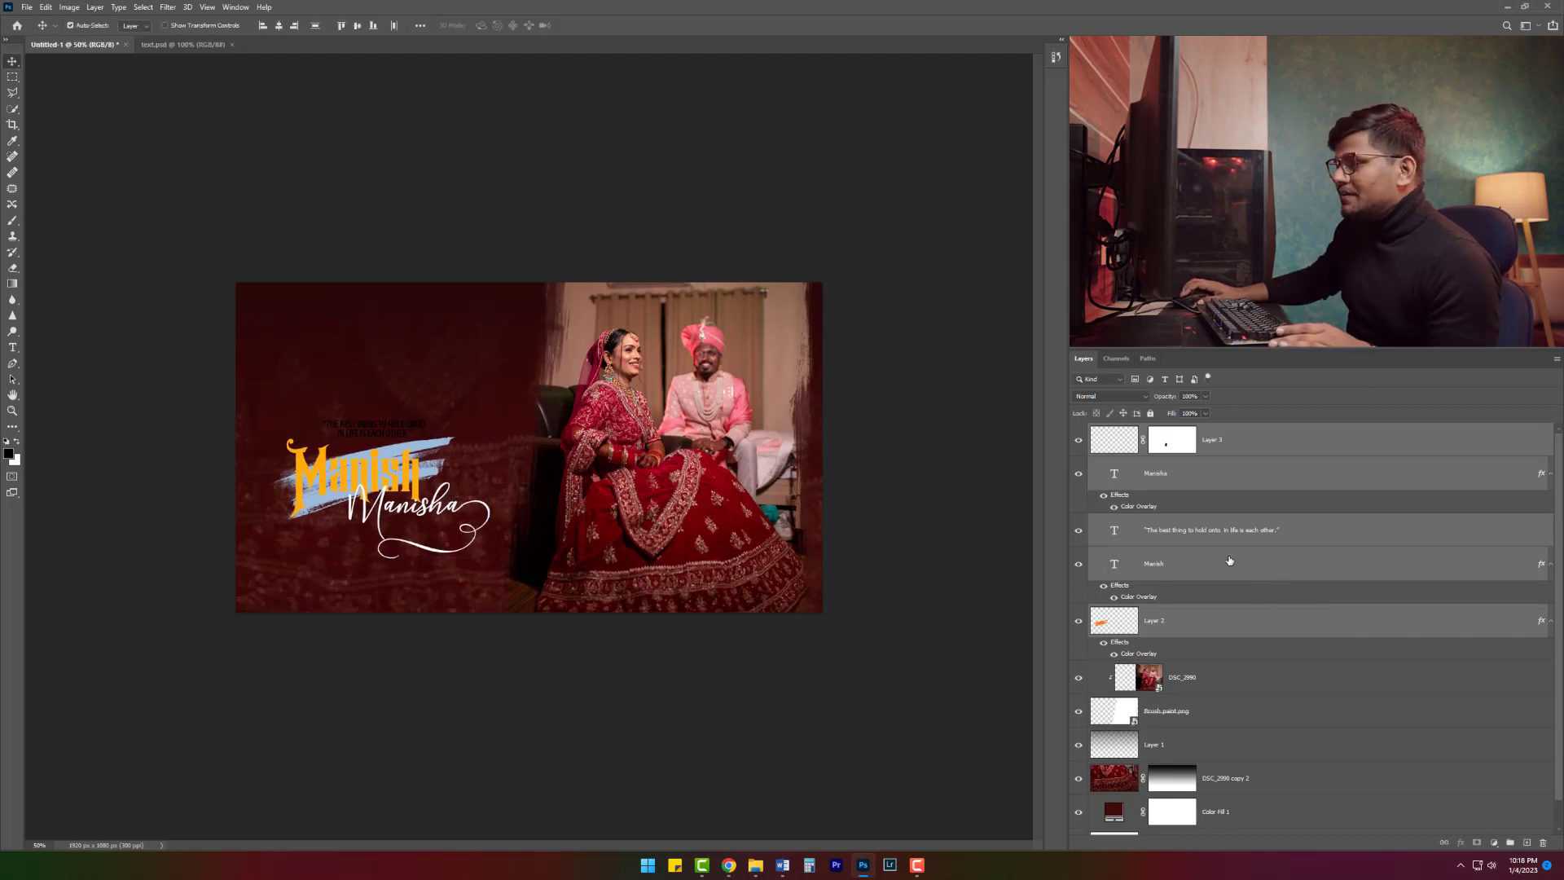
Step: Retype the Manish title as 'Rajesh'
click(1229, 562)
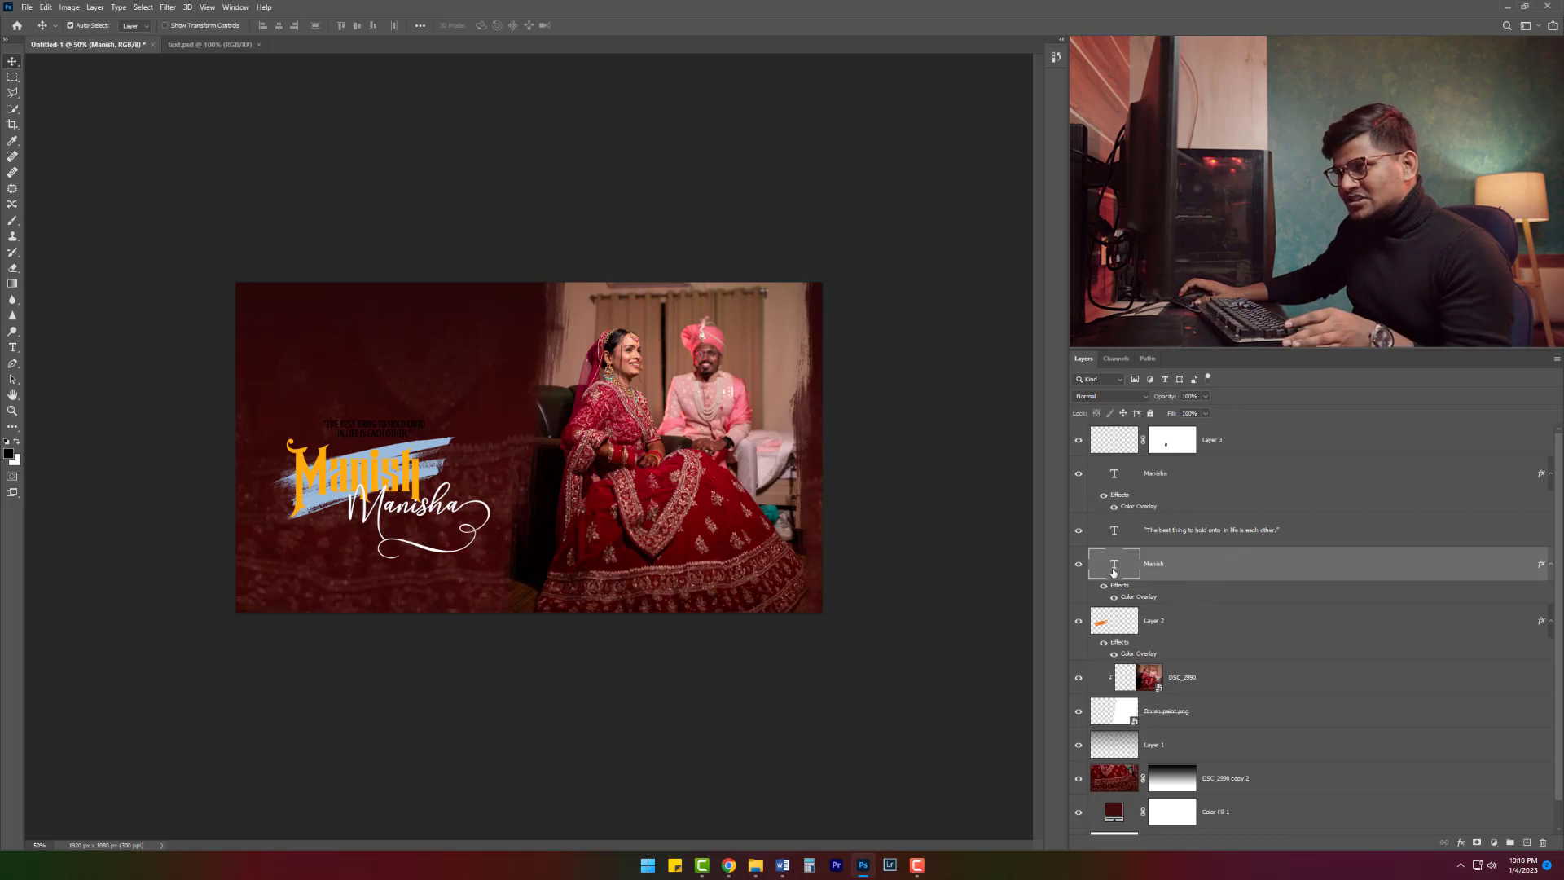
double_click(1114, 564)
text(Ra)
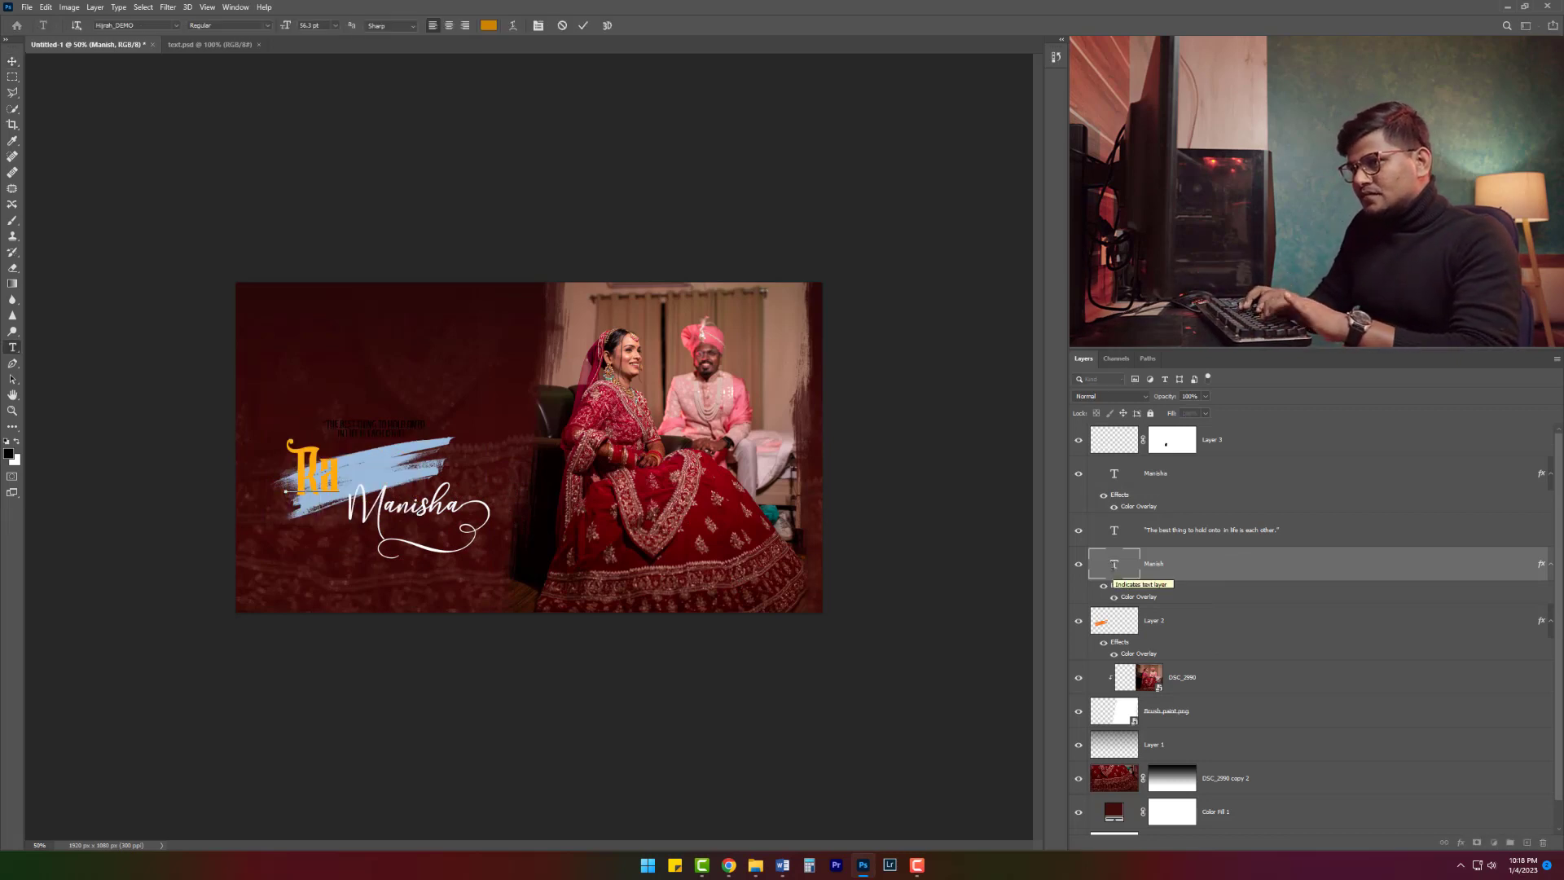
text(jesh)
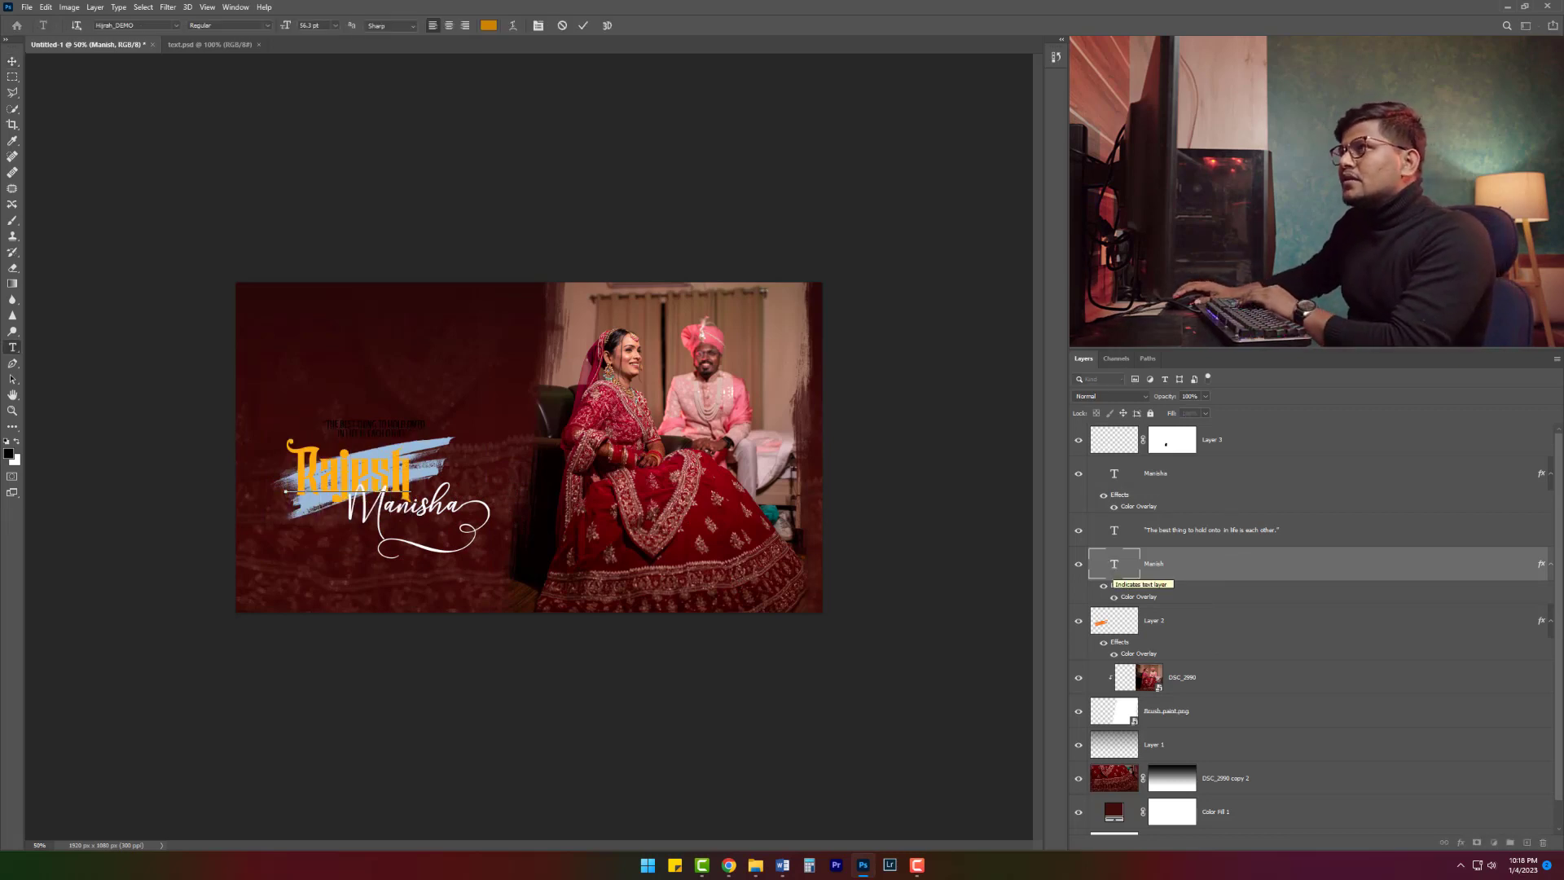
Step: Commit the Rajesh title and hide the blue brush stroke layer (Layer 2)
click(583, 25)
key(v)
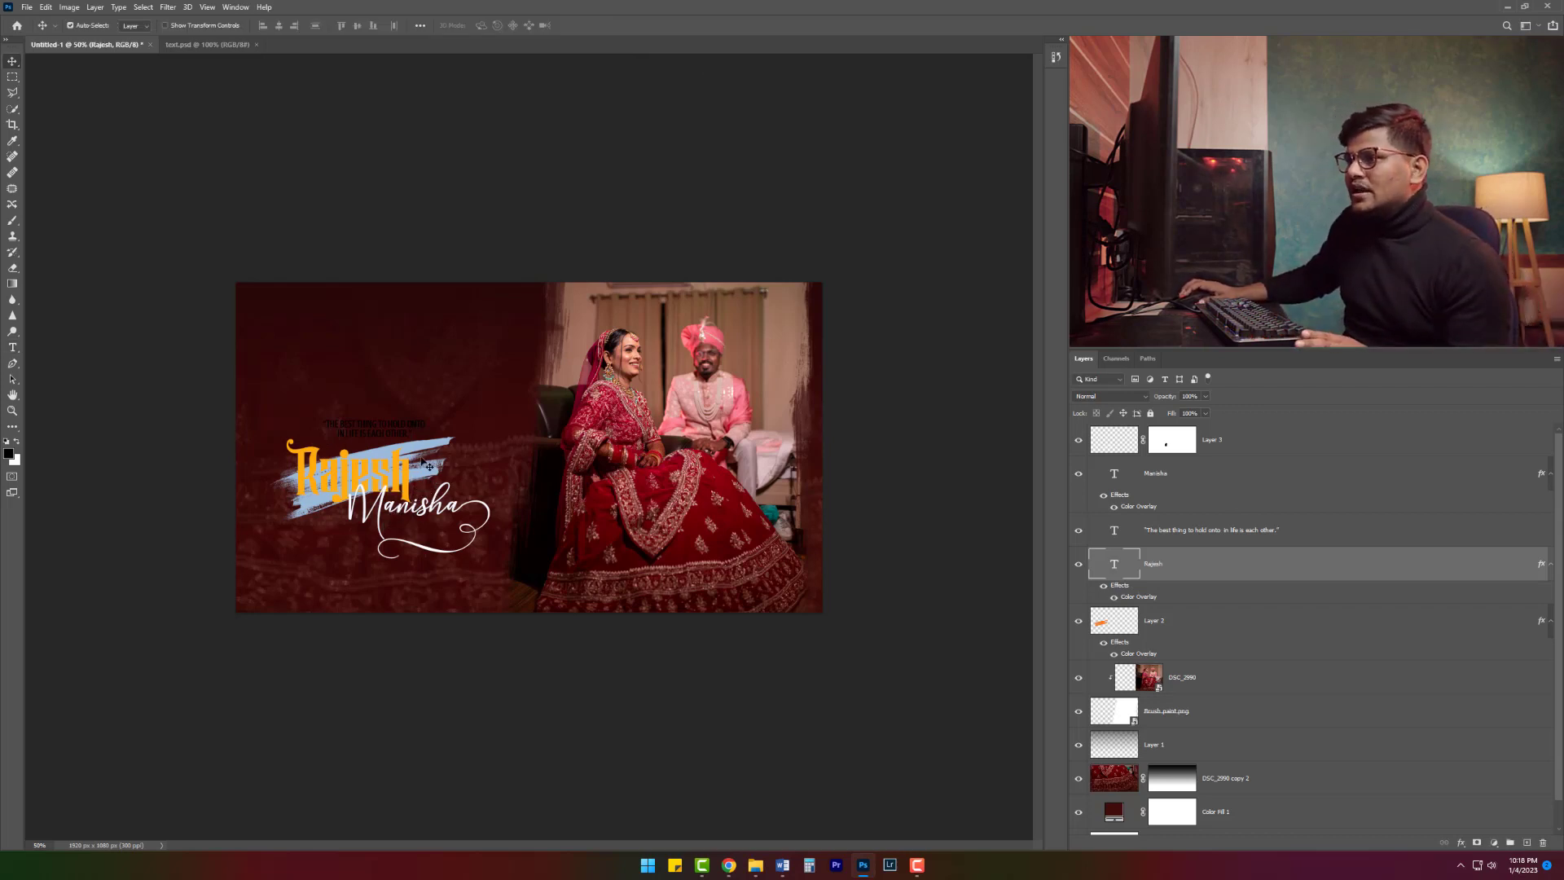
click(1153, 620)
click(1079, 621)
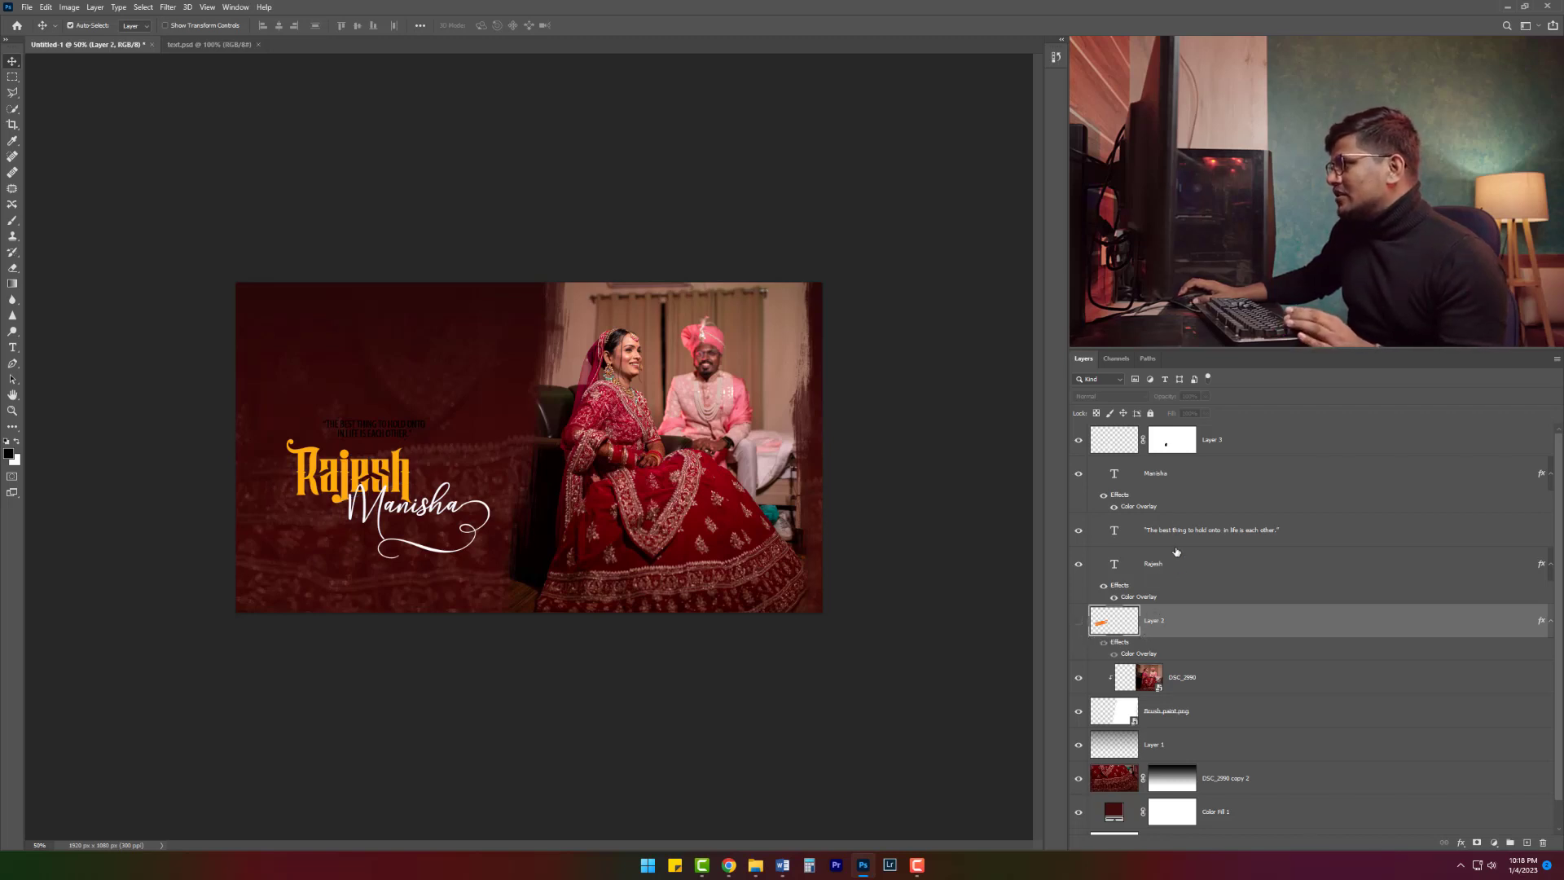
Step: Scale Layer 3 through Rajesh to about 107% and move the text block lower
click(1173, 564)
shift+click(1230, 442)
key(ctrl+t)
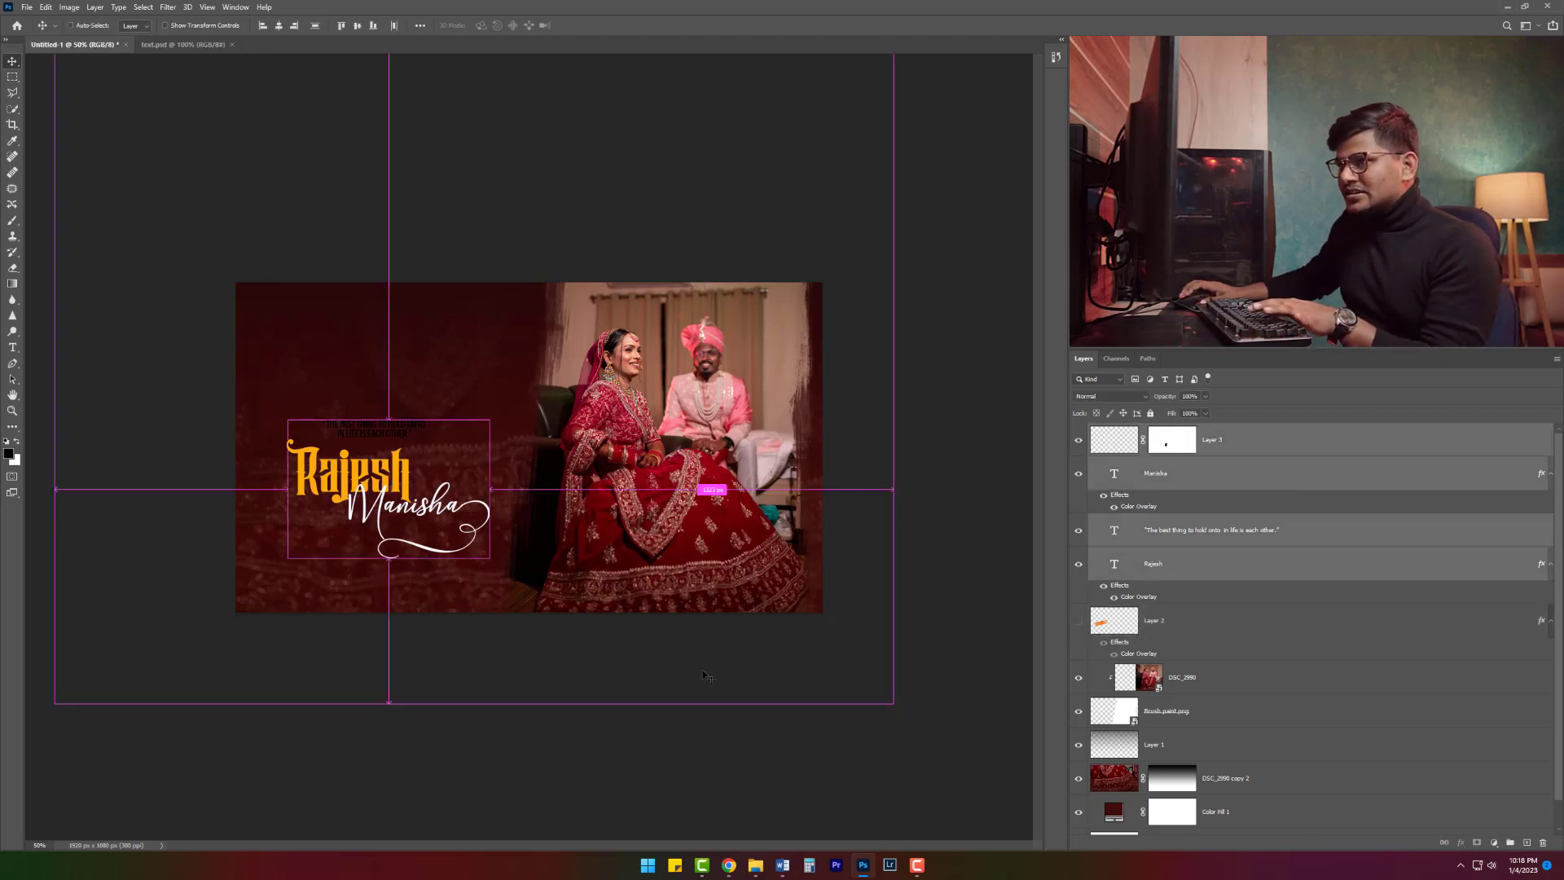
drag(389, 419, 381, 473)
key(Return)
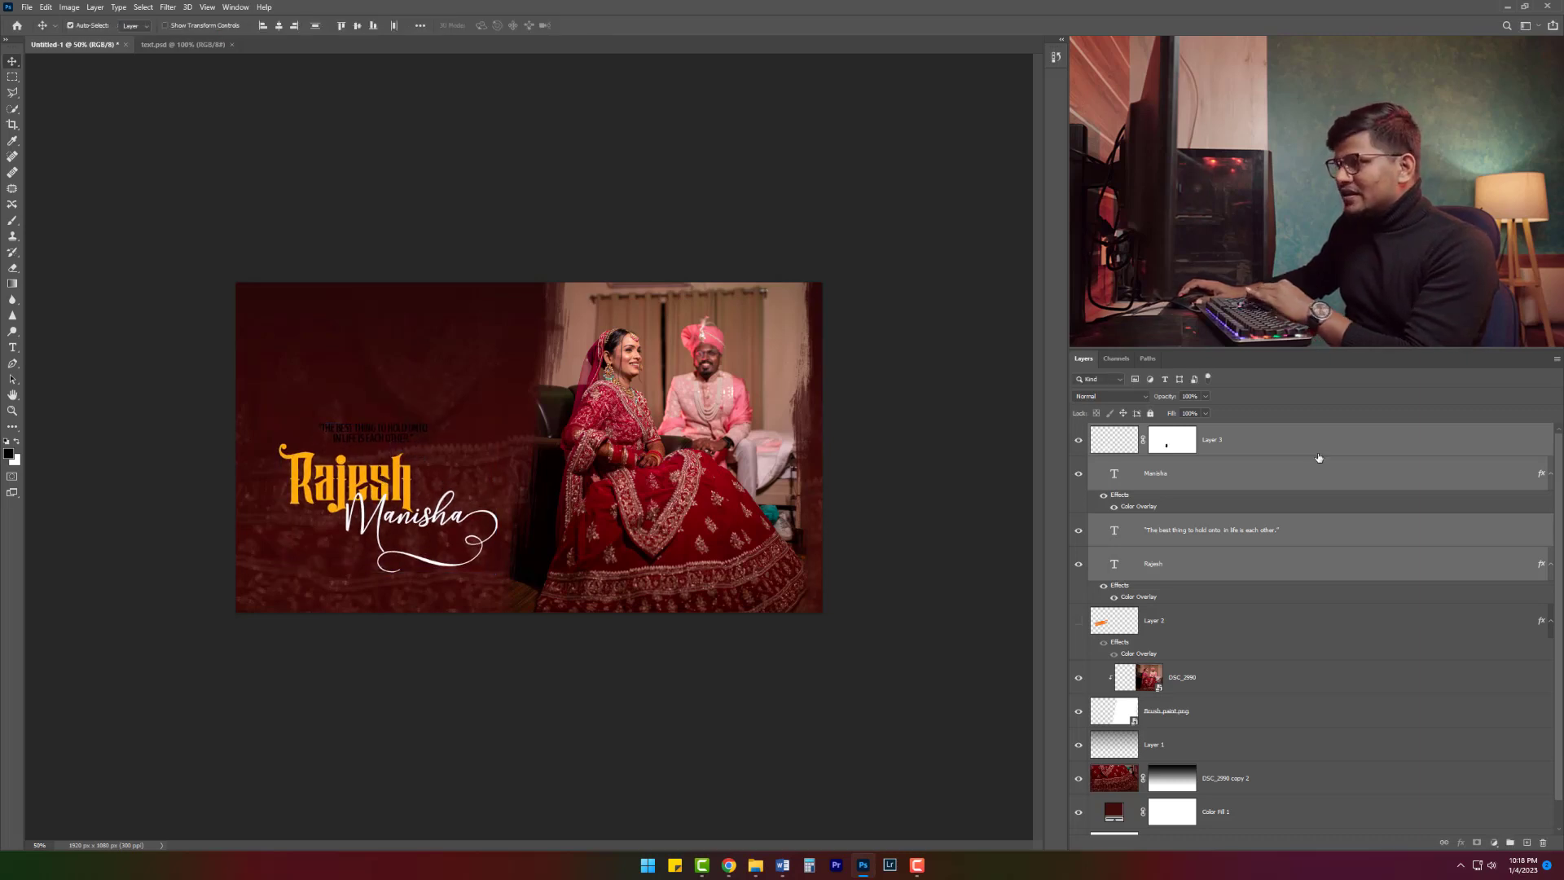
click(363, 442)
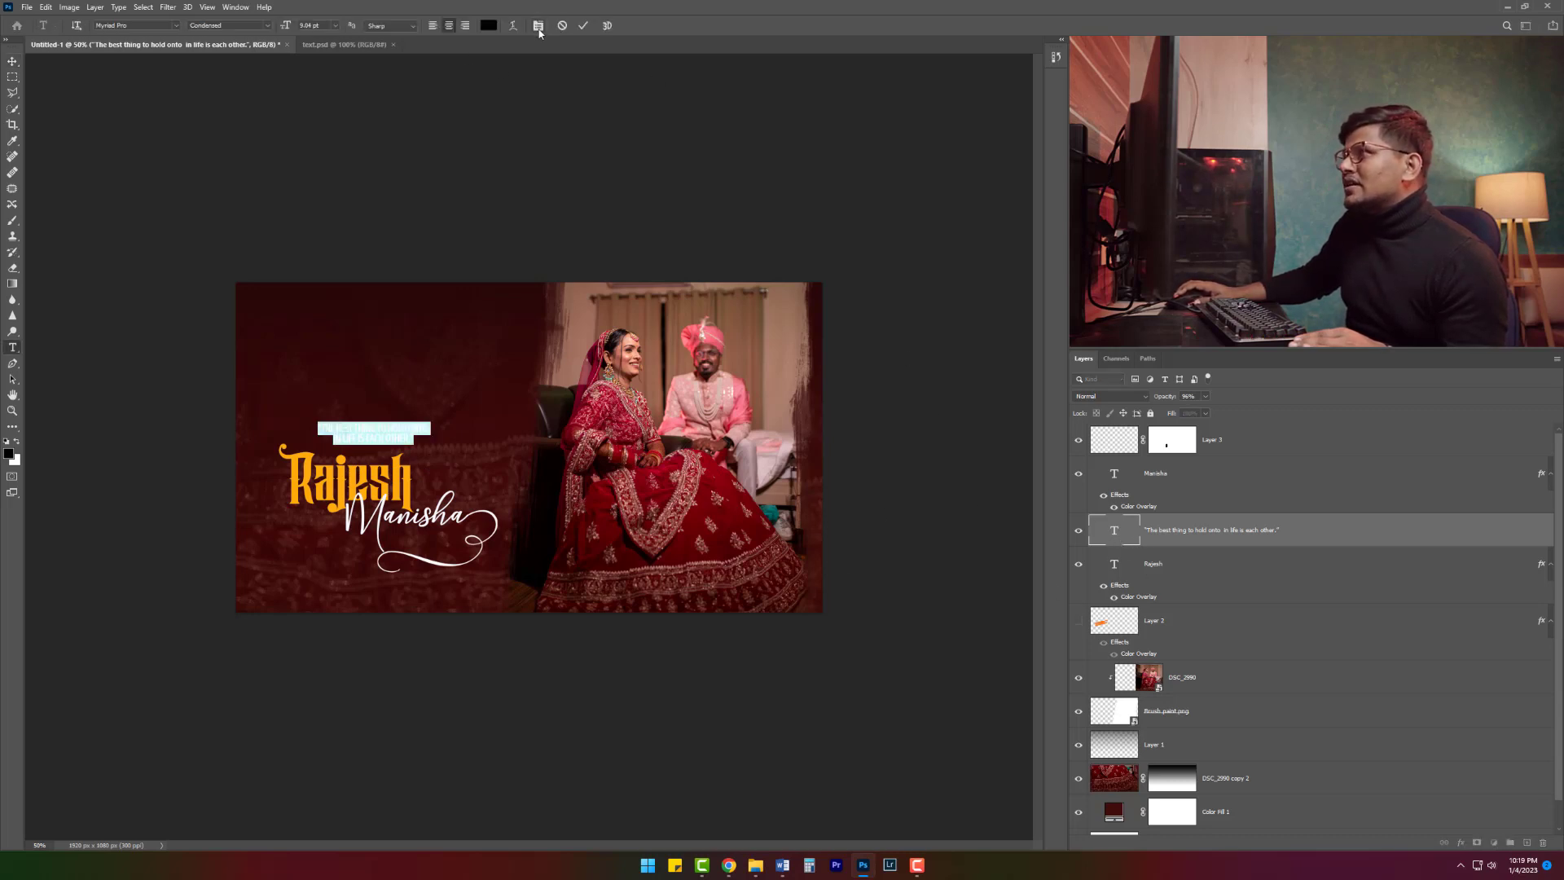
Step: Make the quote white (#ffffff) with normal tracking and 100% vertical scale
click(539, 28)
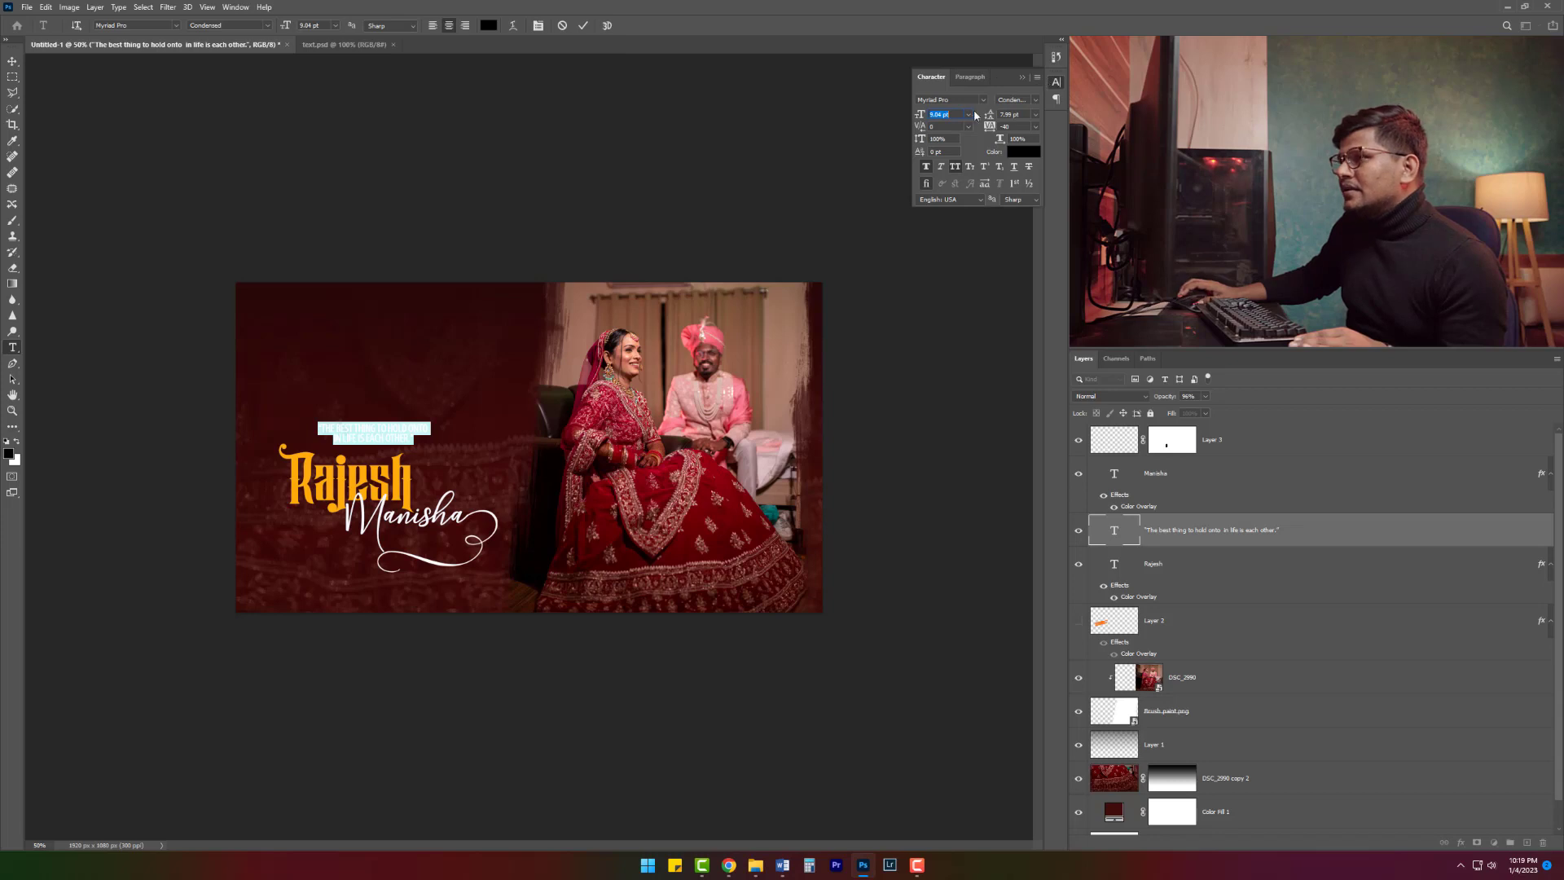
click(1018, 152)
text(ffffff)
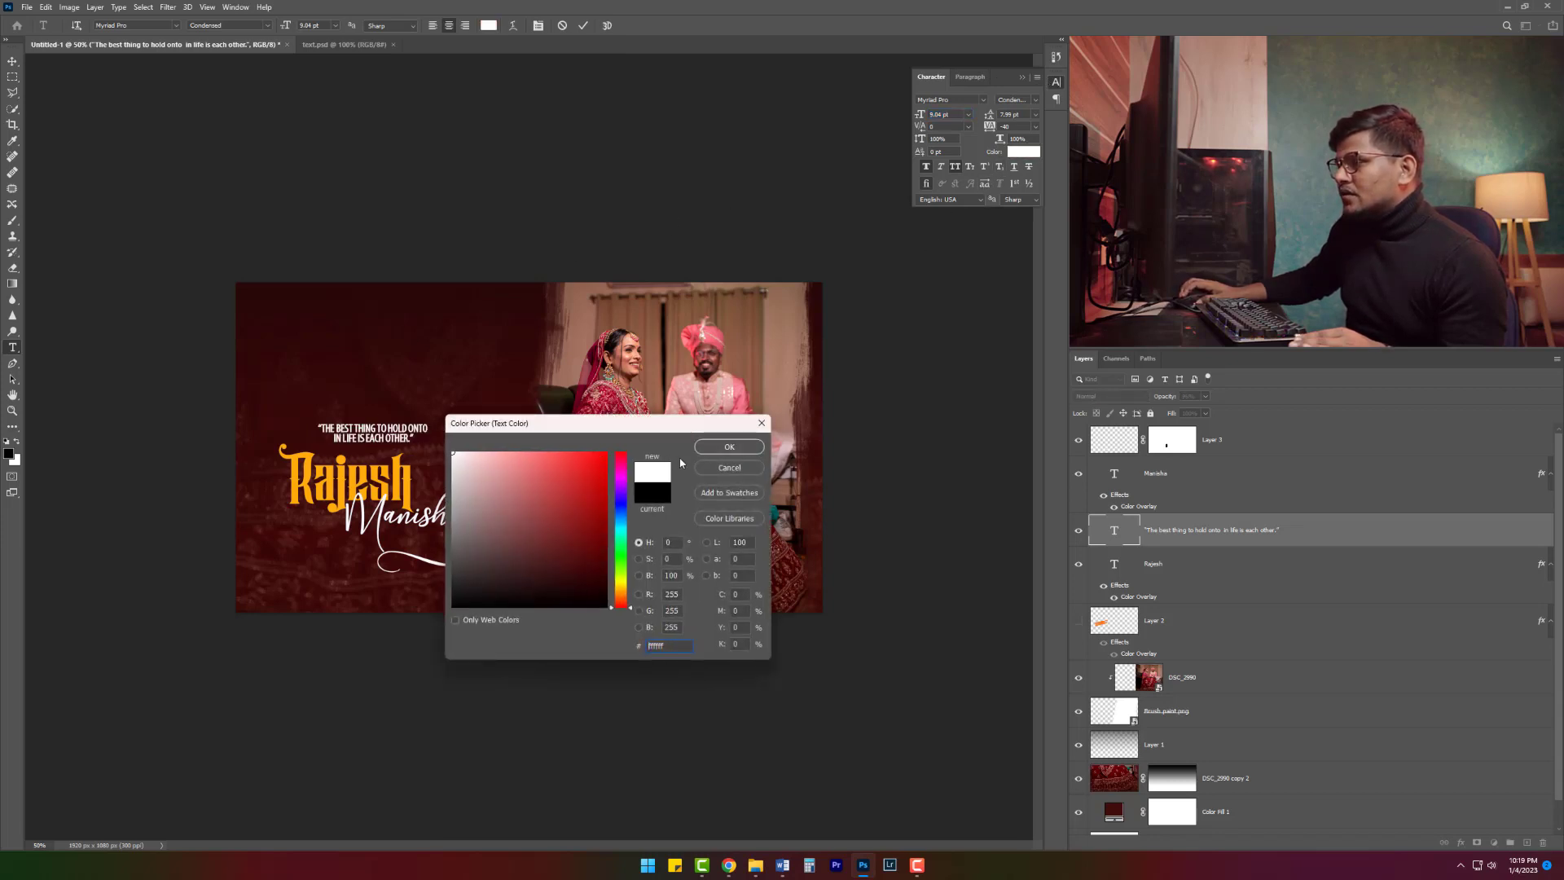
click(728, 447)
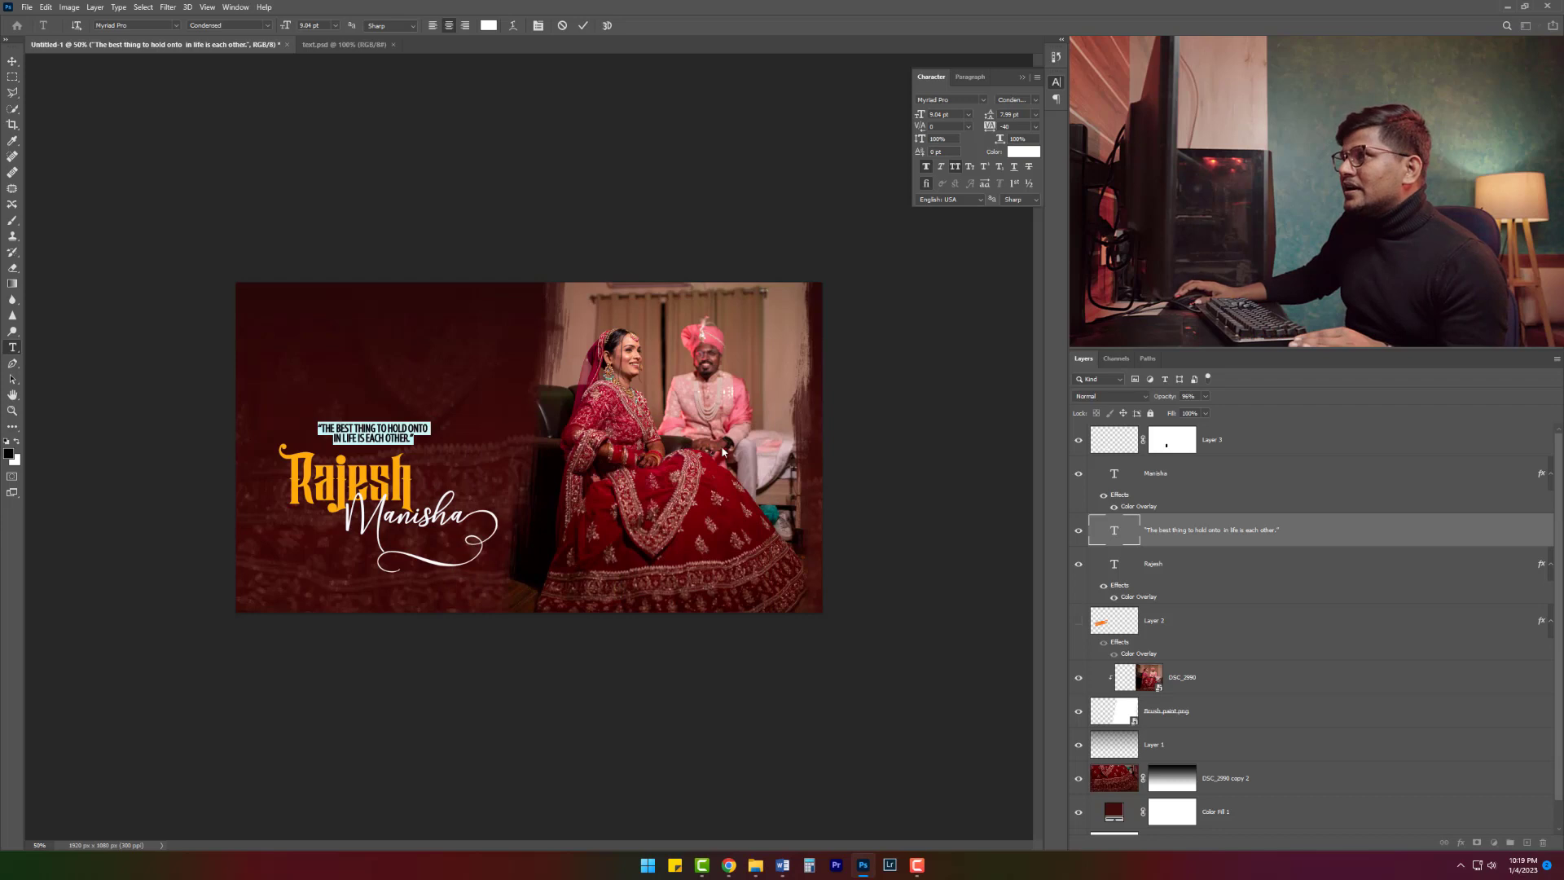
click(587, 27)
key(v)
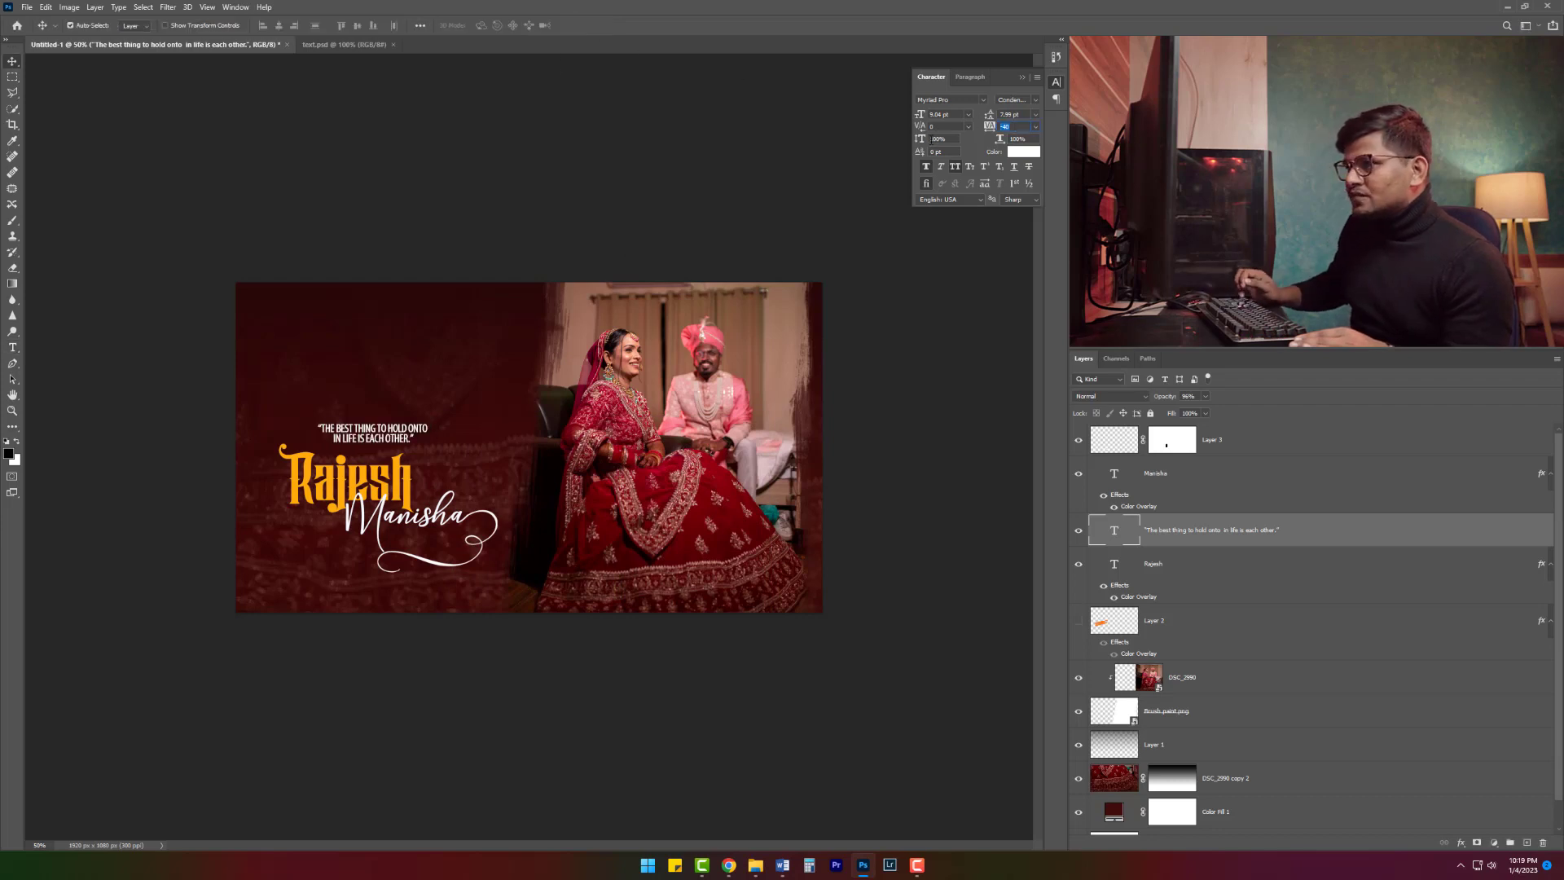
key(ctrl+z)
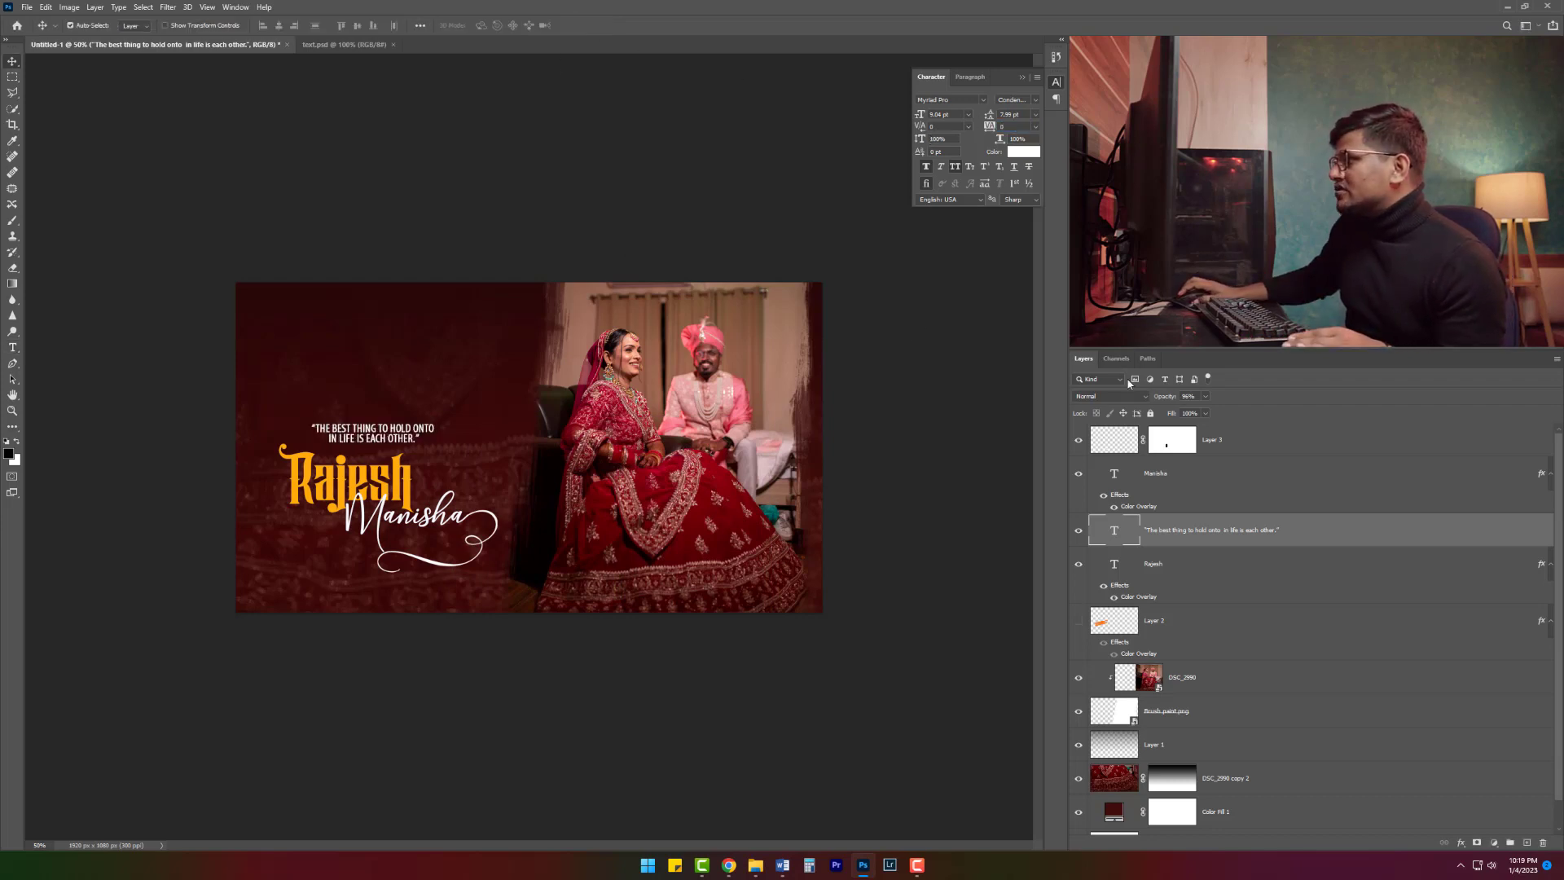
Step: Lower the quote's fill to about 69% and Alt-drag a copy near the image bottom
click(1205, 415)
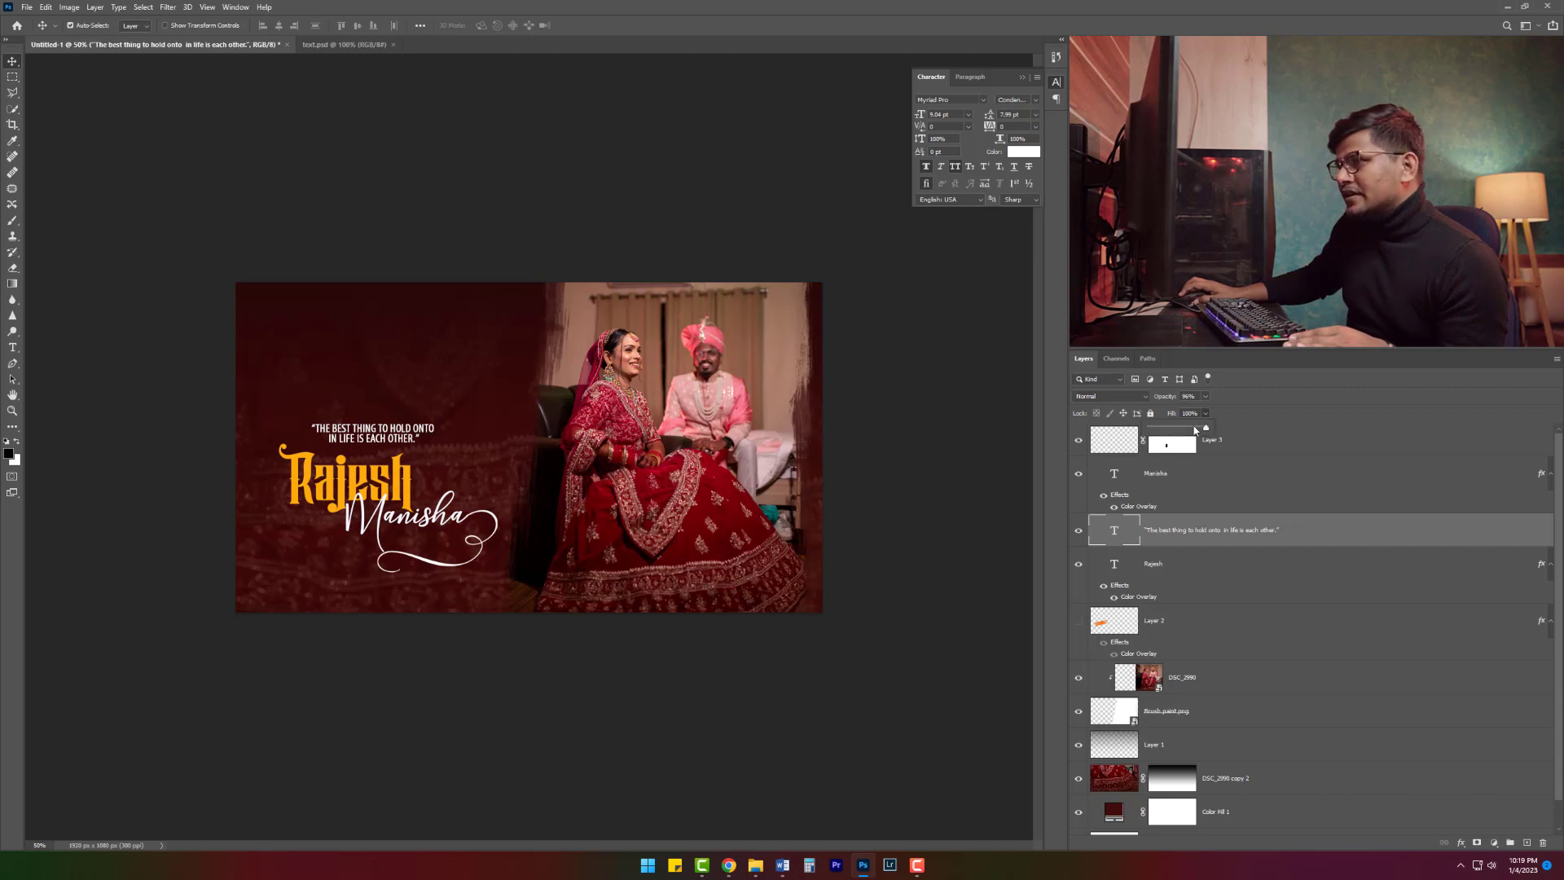
drag(1193, 430, 1190, 429)
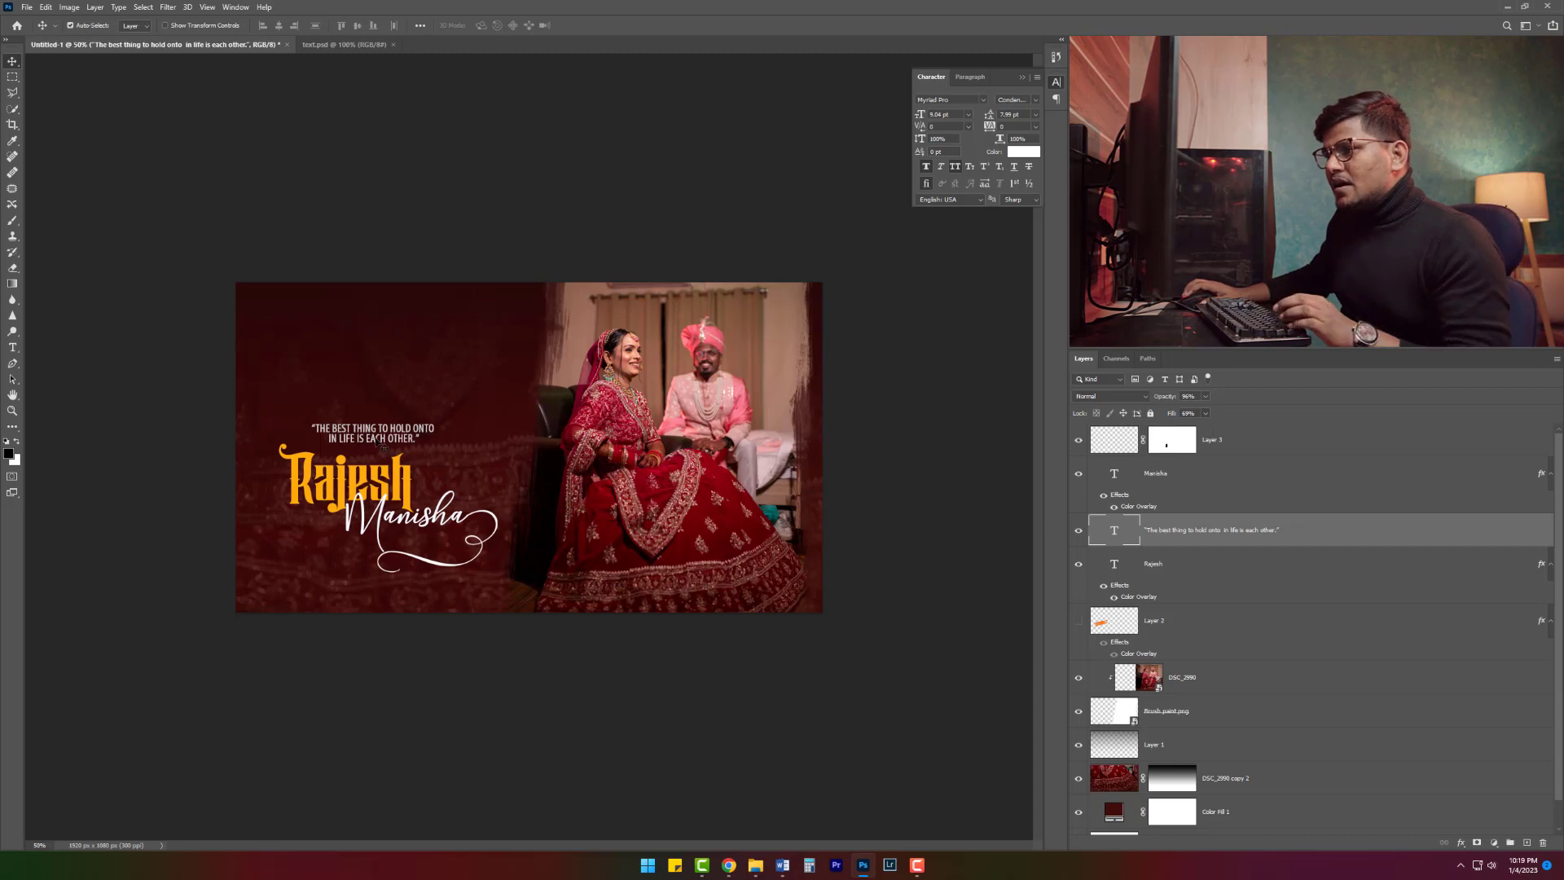
key(Down)
key(Down)
drag(382, 440, 380, 596)
Step: Retype the copied quote as 'CINEMATIC WEDDING FILMS 2023'
double_click(386, 588)
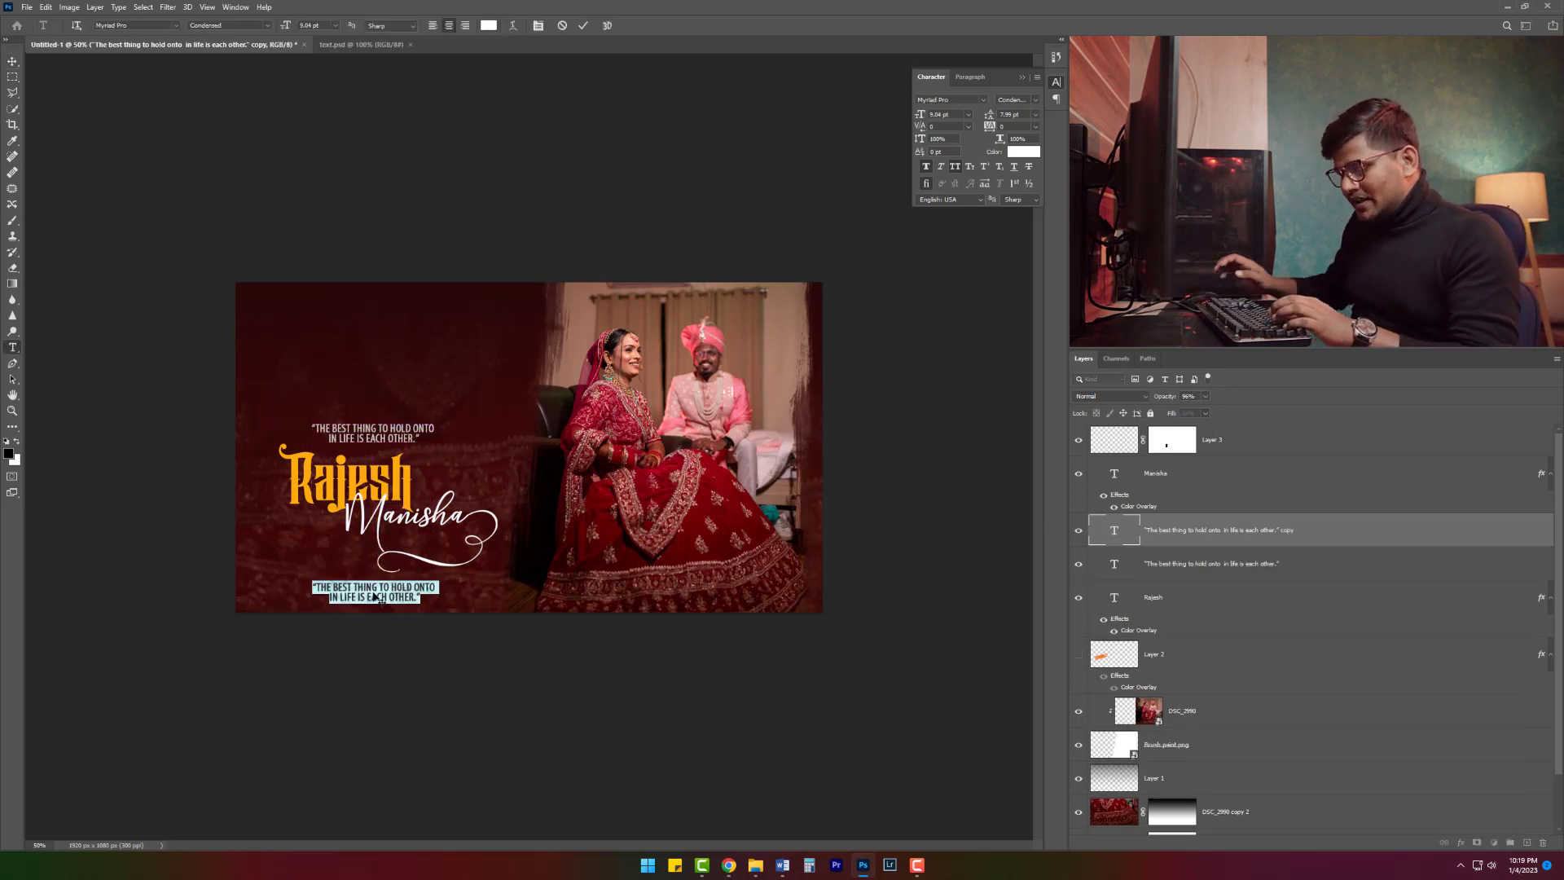
text(CINEMATIC WED)
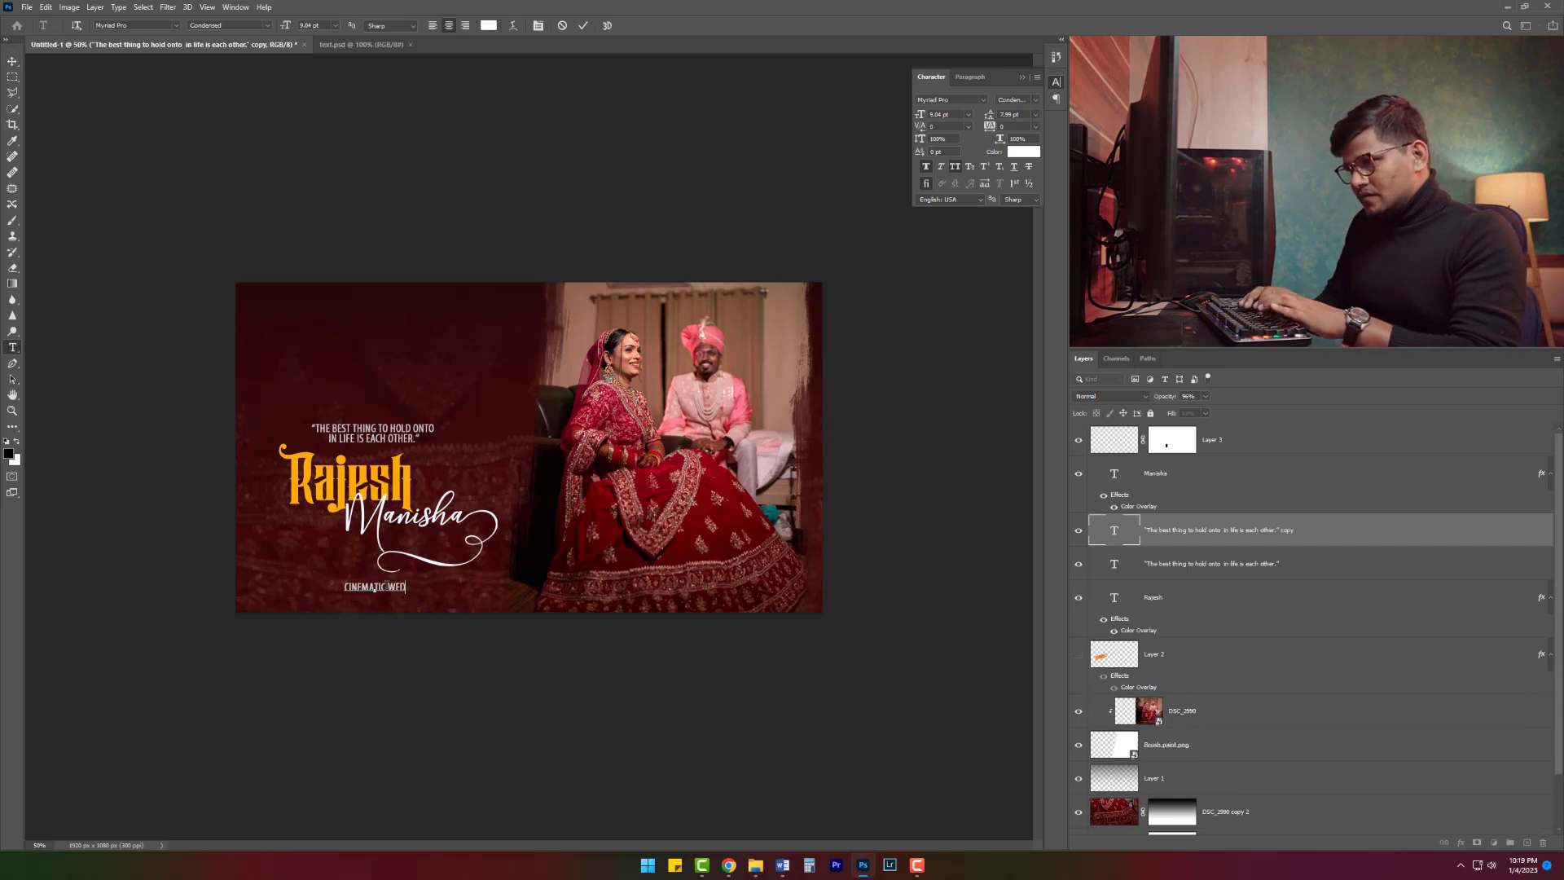
text(DING FILM)
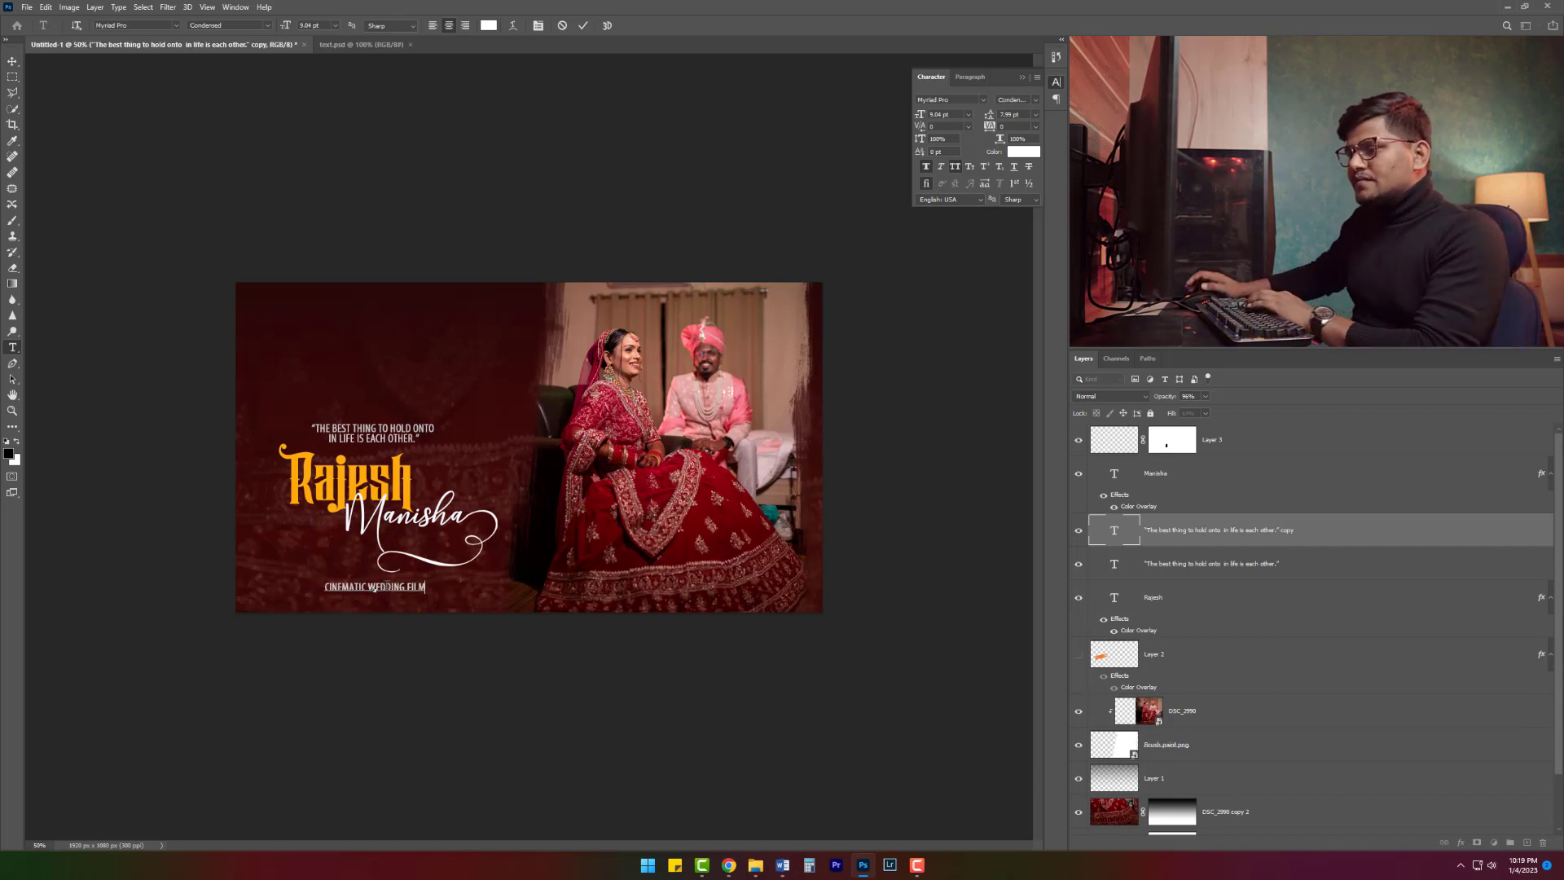
text(S 2)
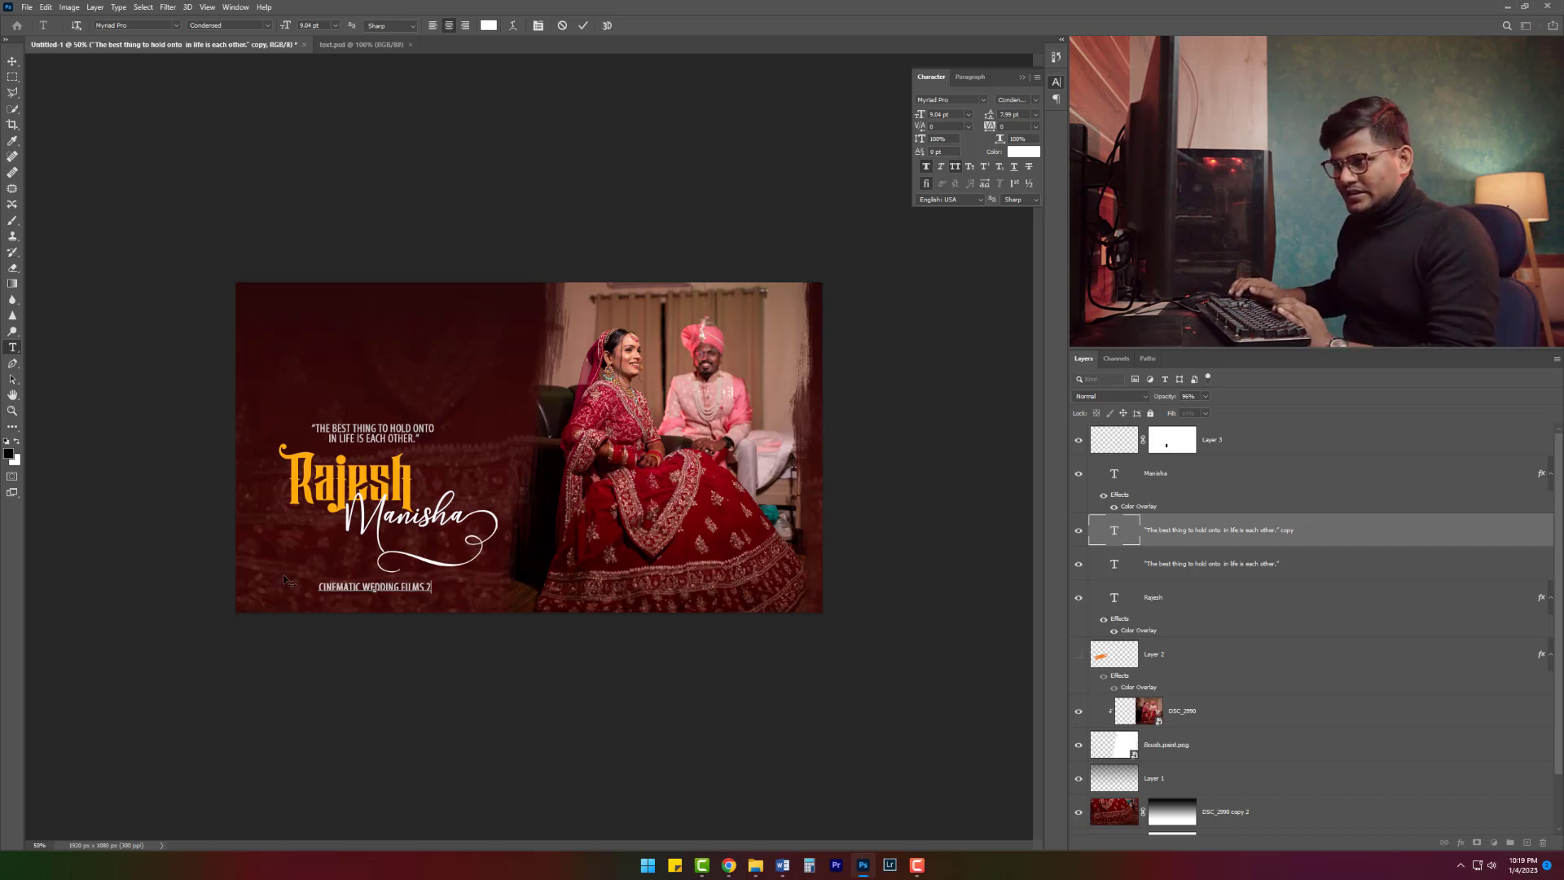
text(023)
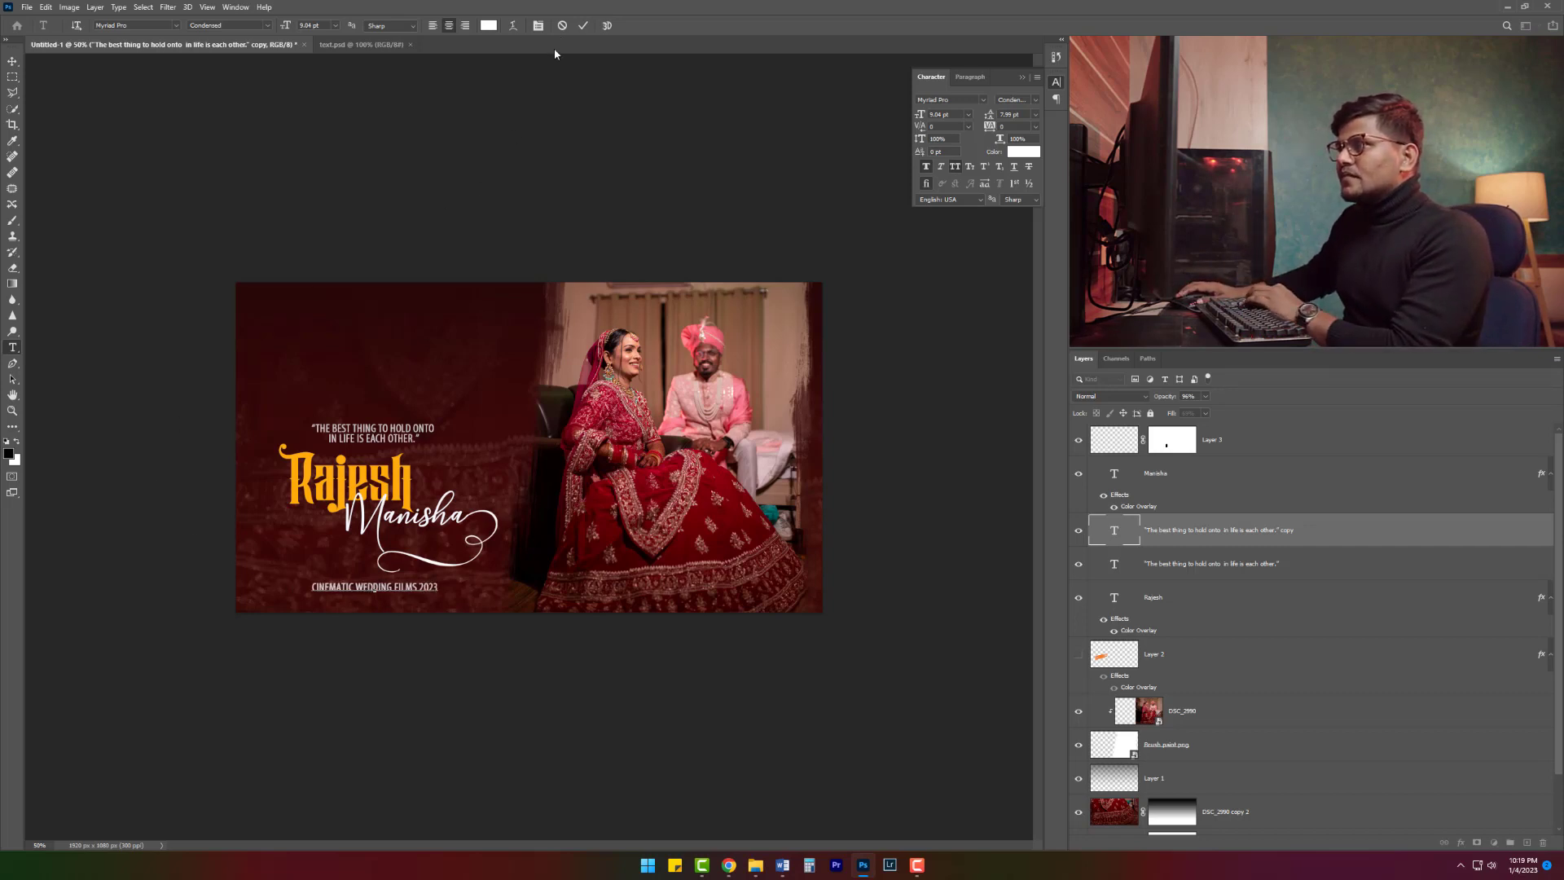
key(ctrl+Return)
key(v)
Step: Move the Cinematic line just above the quote and scale it down
mouse_move(368, 594)
mouse_down()
mouse_move(368, 414)
mouse_move(390, 418)
mouse_up()
key(ctrl+t)
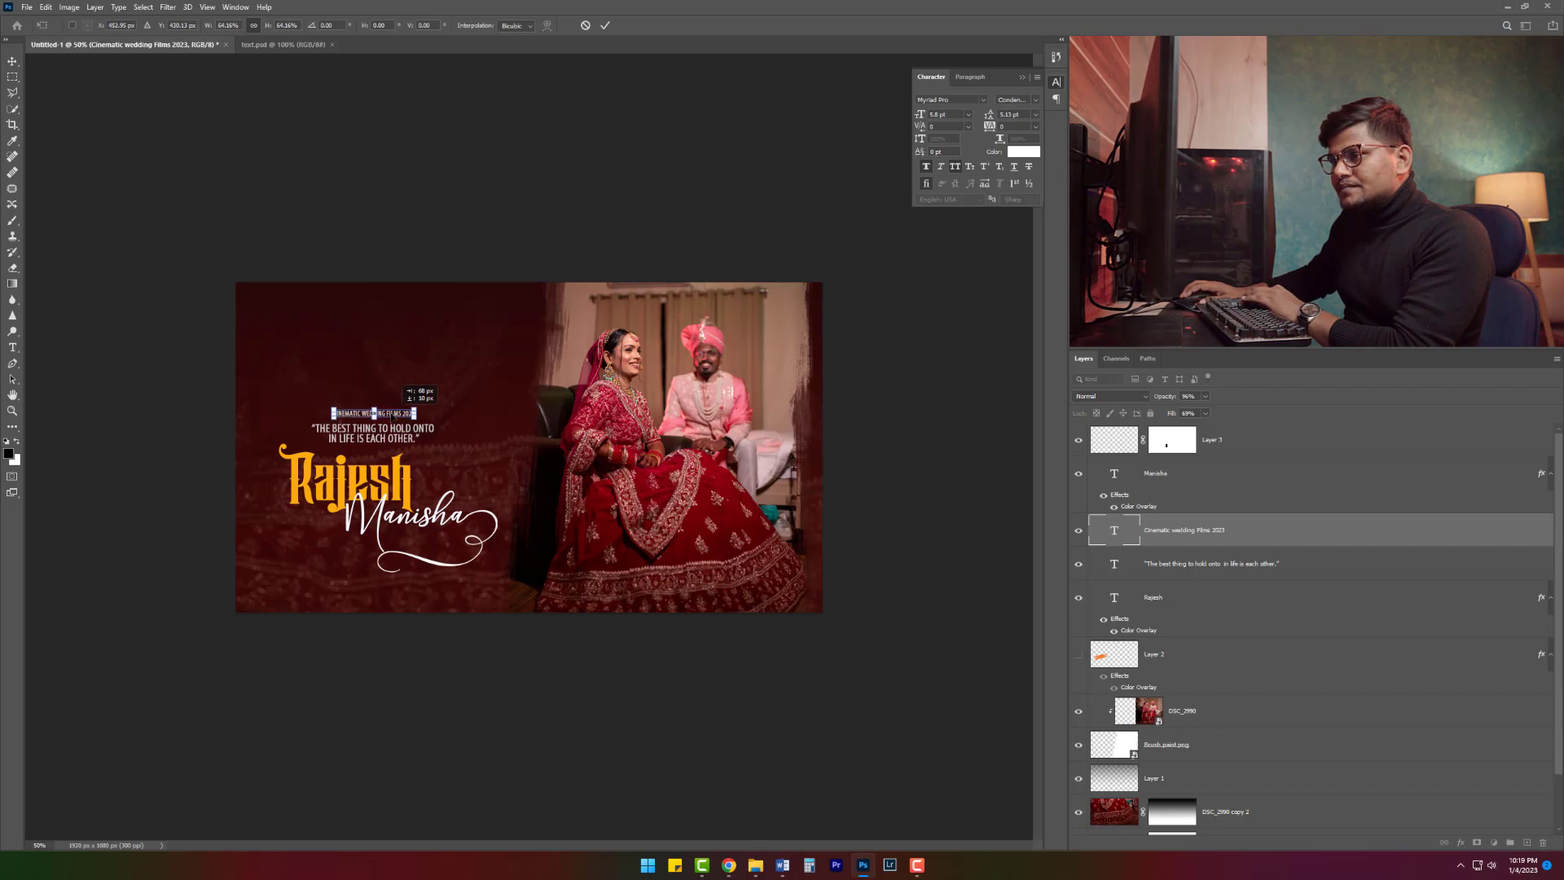
key(Return)
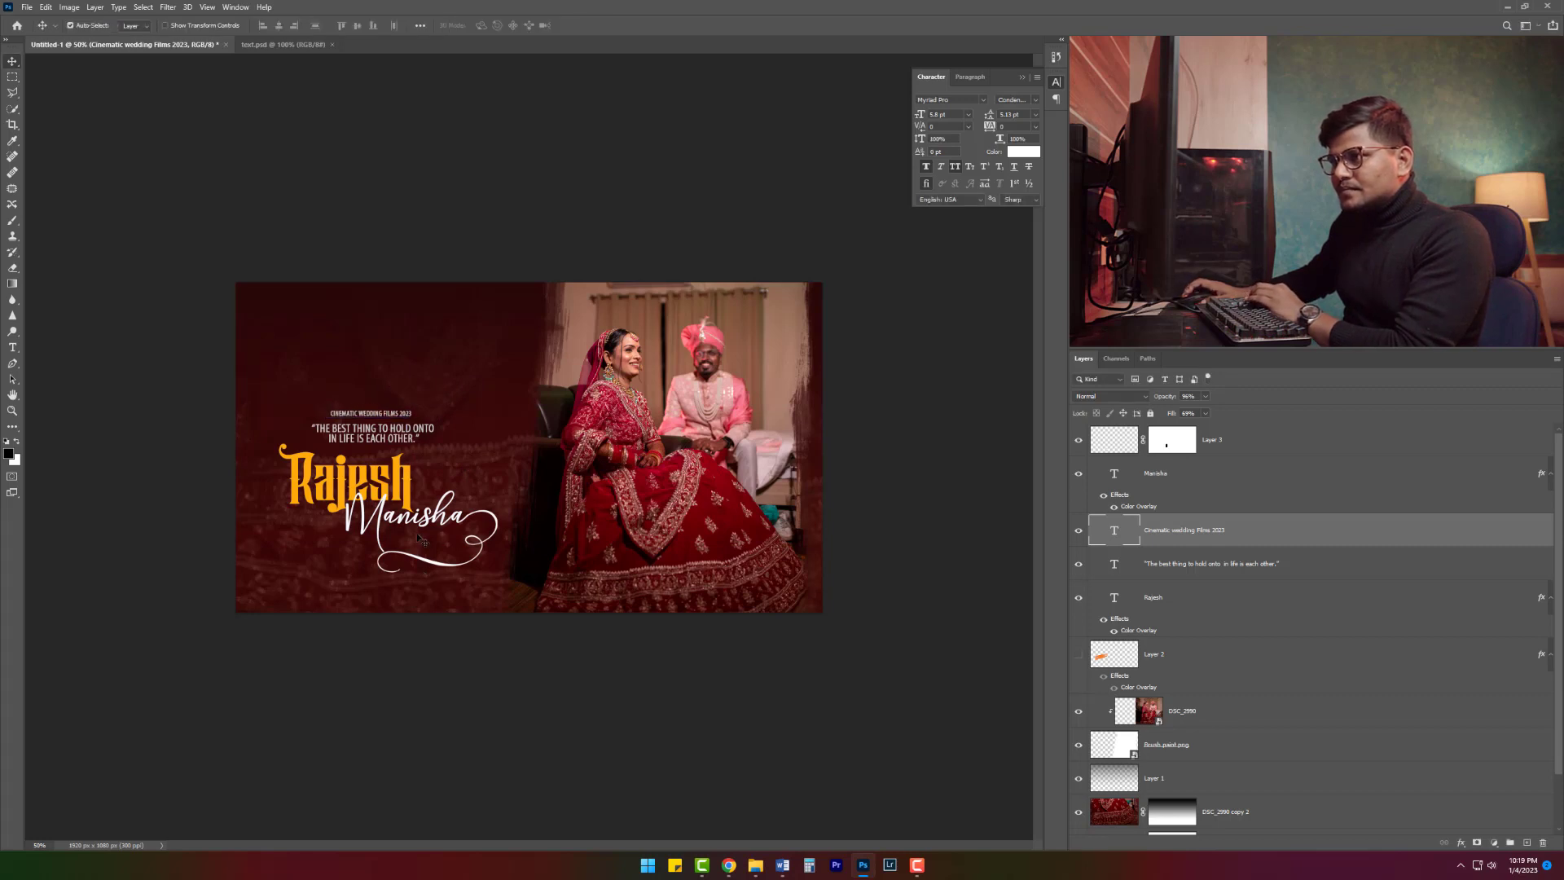
click(985, 101)
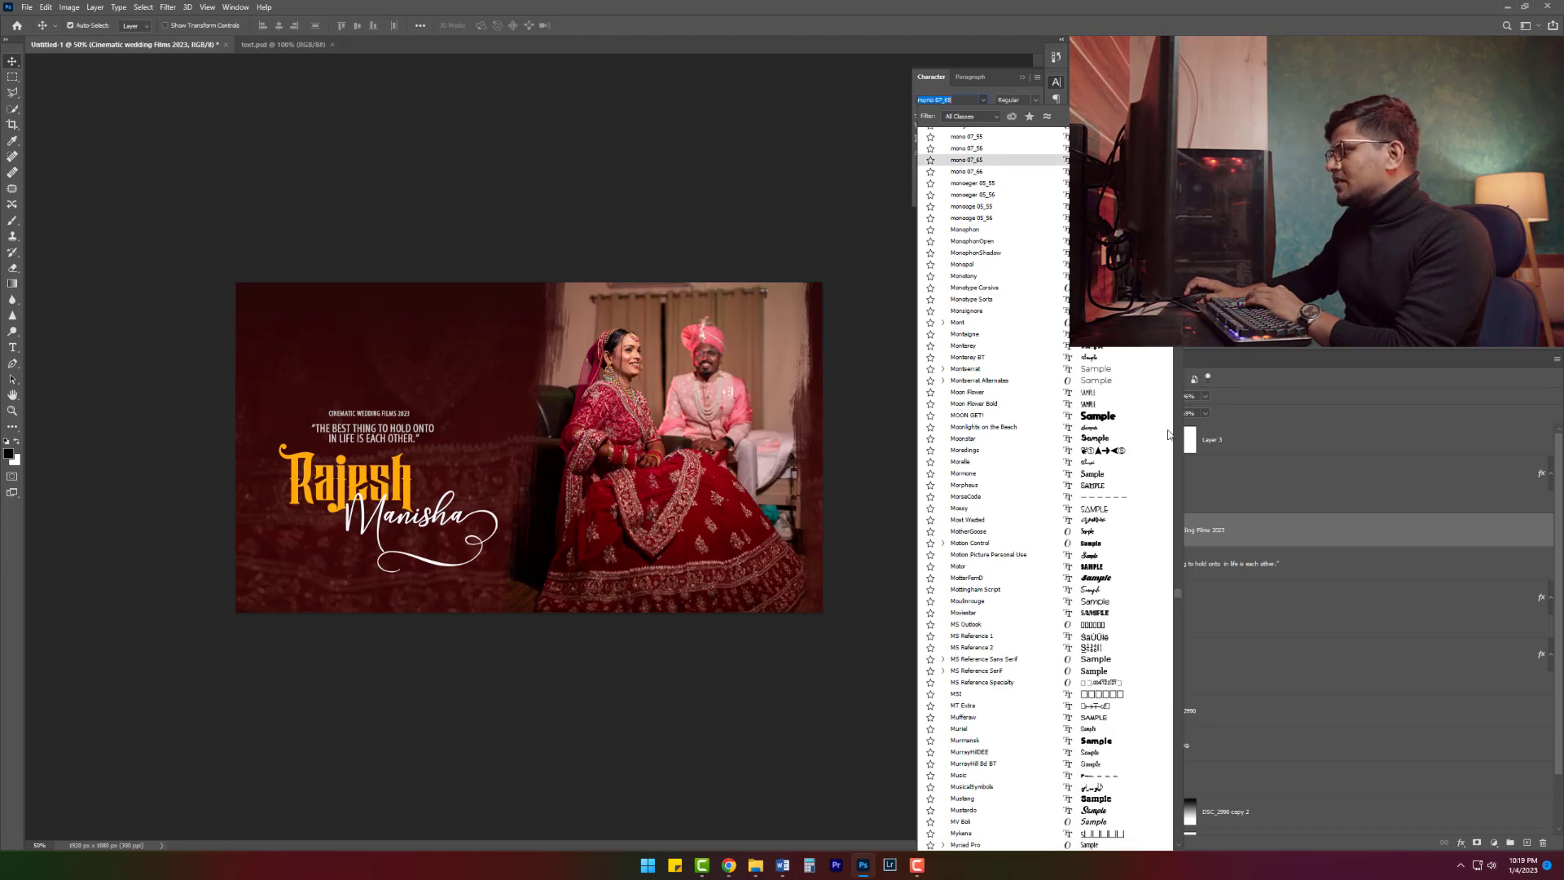
Step: Set the Cinematic Wedding Films 2023 line in the AvantGarde Bk BT font
scroll(1039, 256, up, 10)
scroll(1043, 489, up, 15)
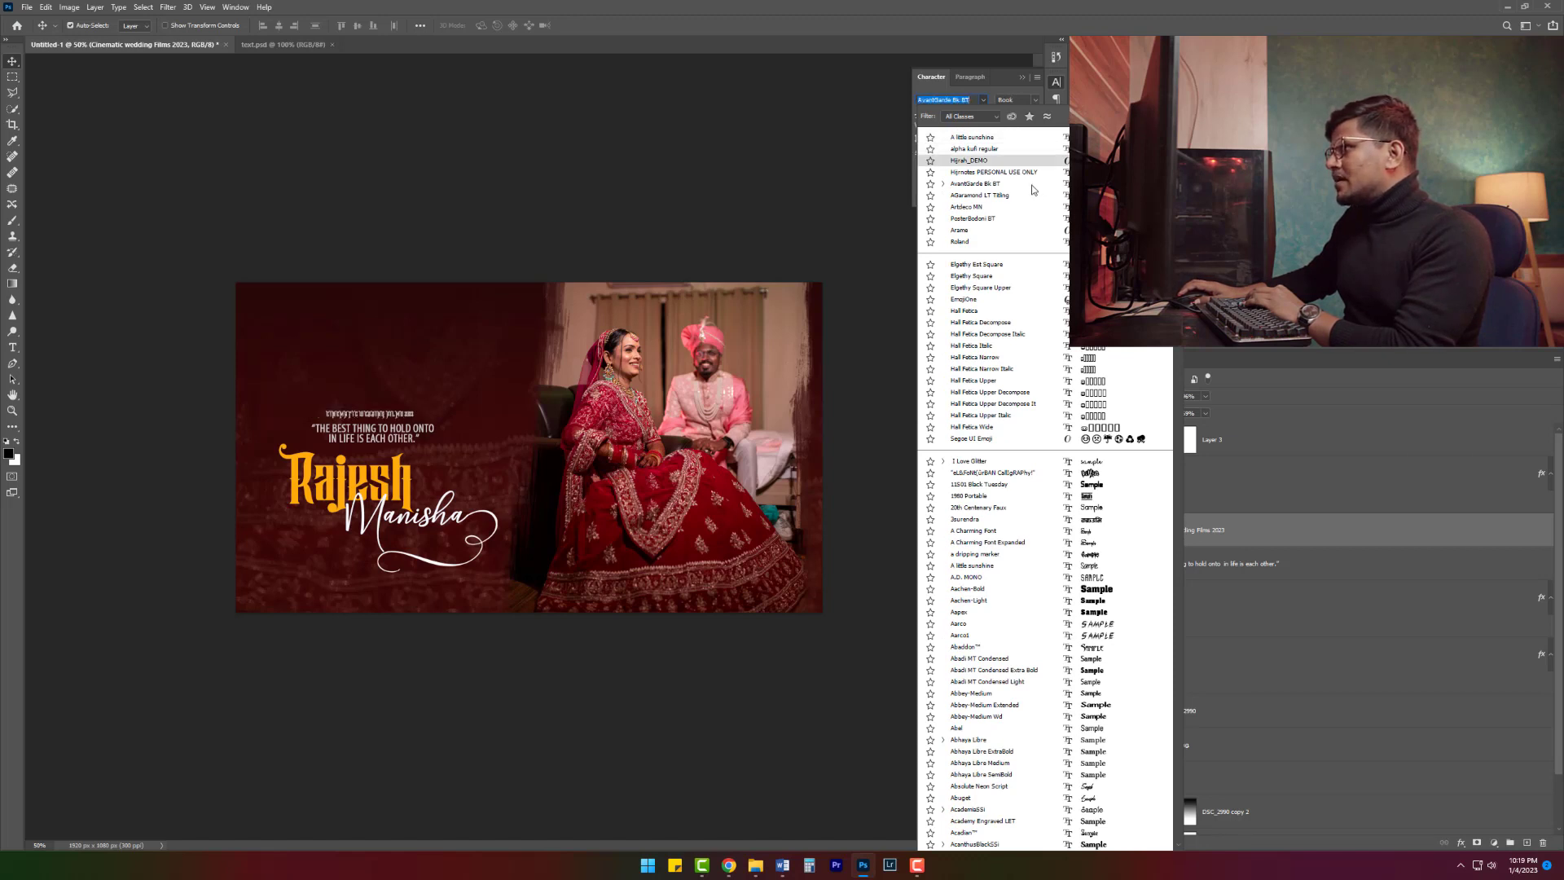
click(974, 184)
key(Return)
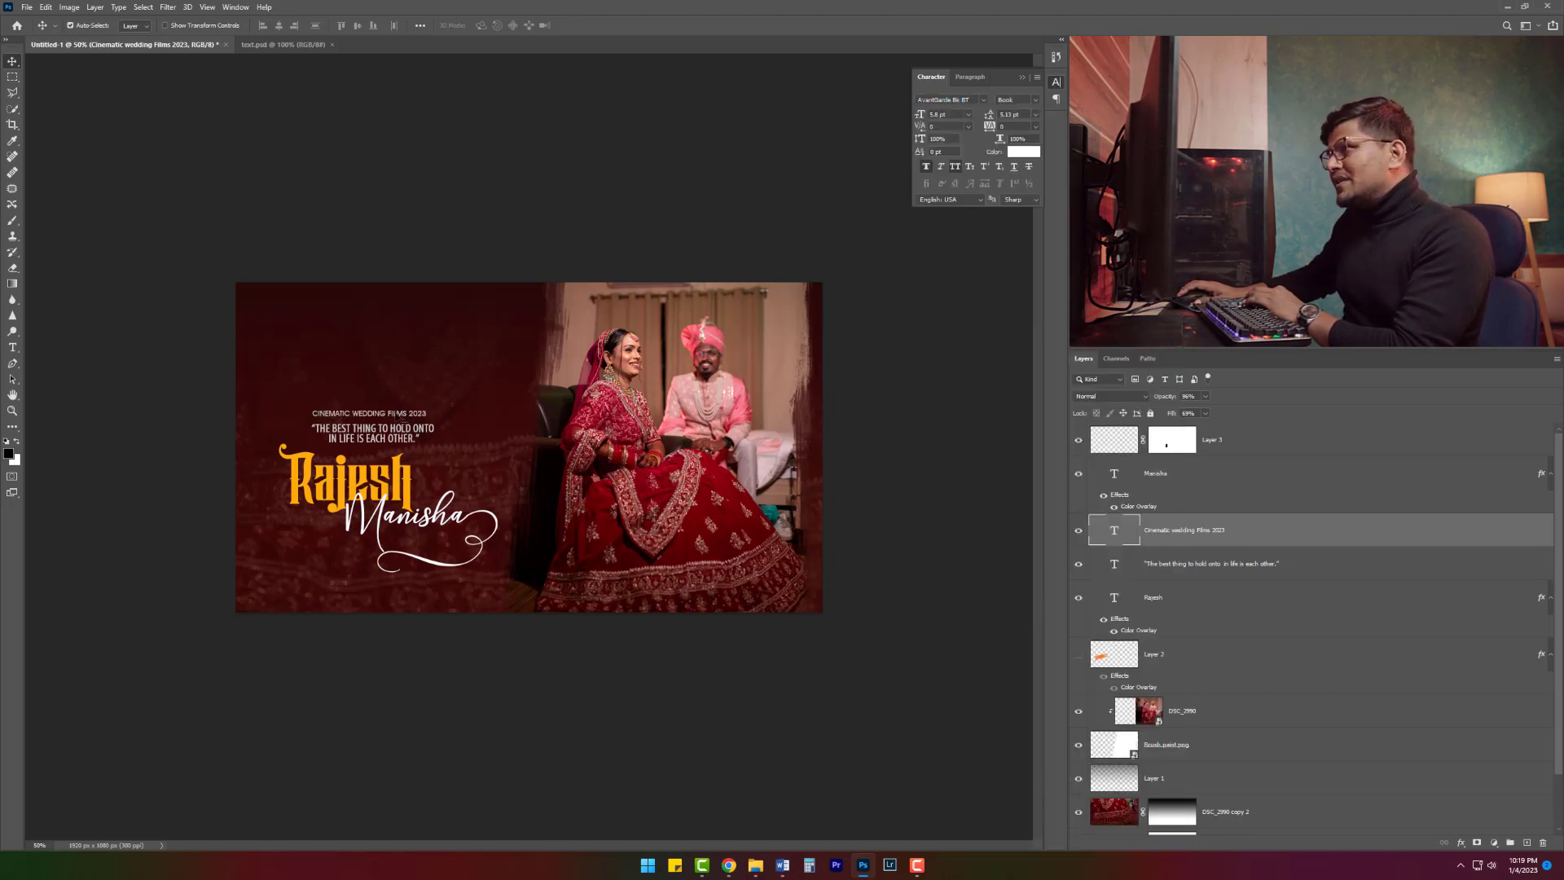
Step: Narrow the Cinematic line slightly, nudge it, and Alt-drag a copy to the image bottom
key(ctrl+t)
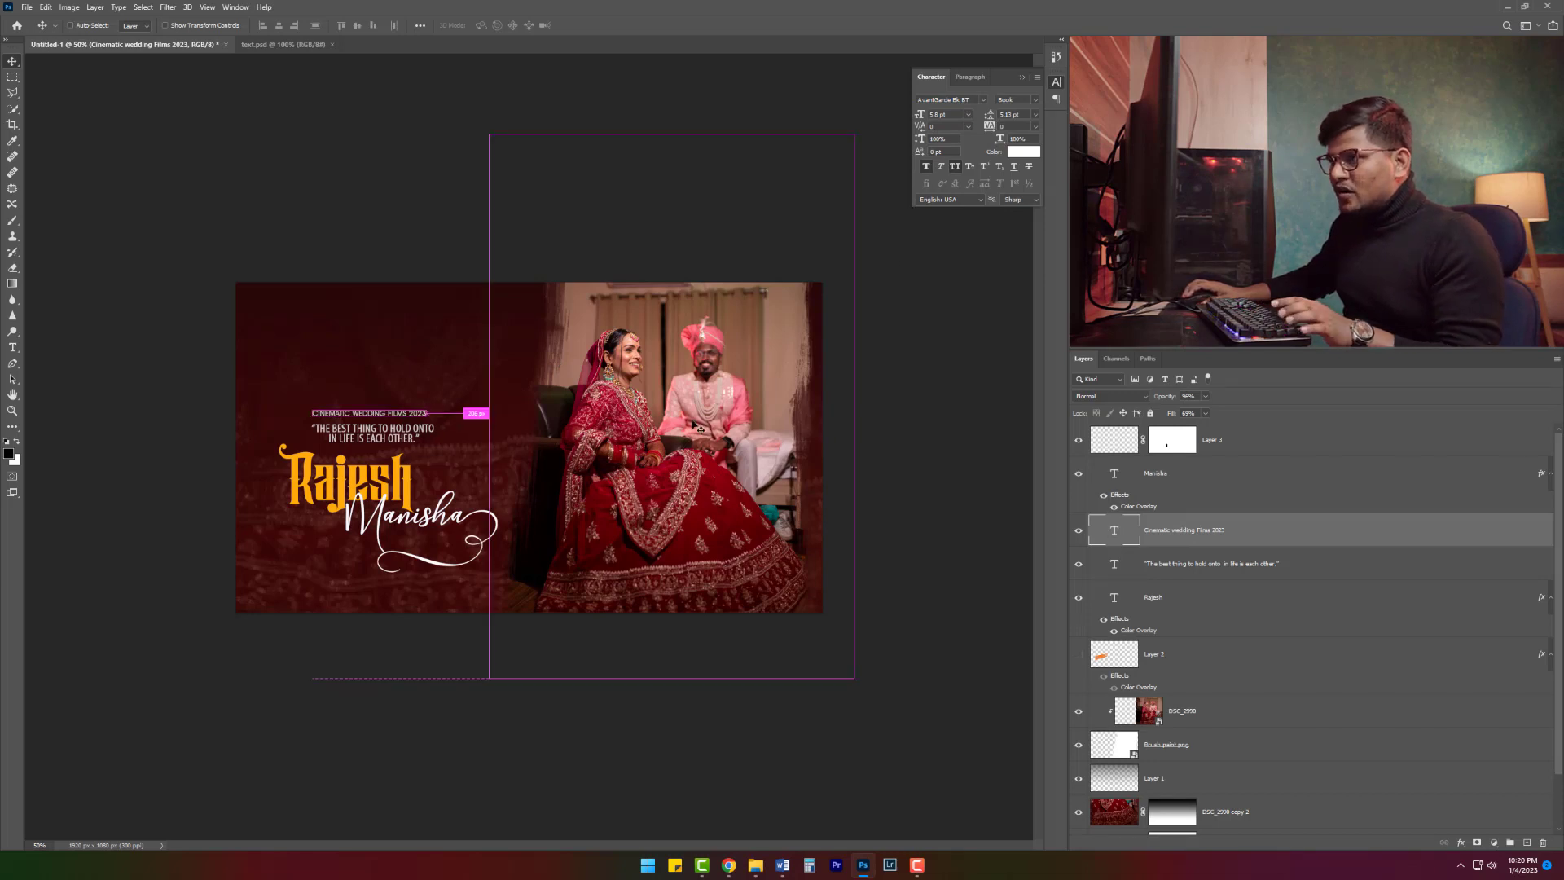
drag(425, 413, 418, 413)
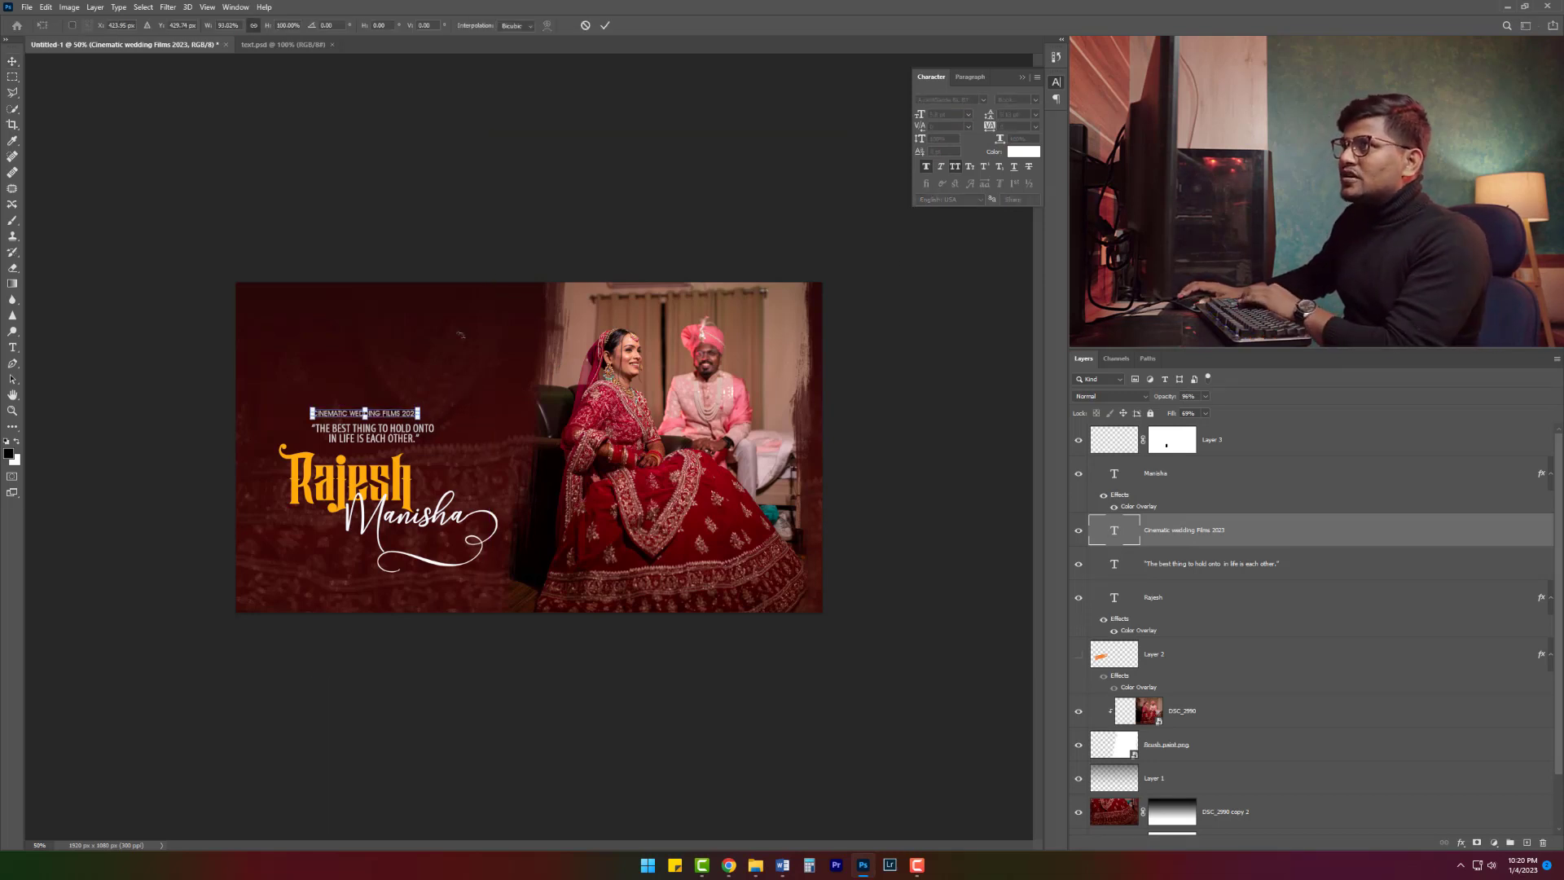
key(Return)
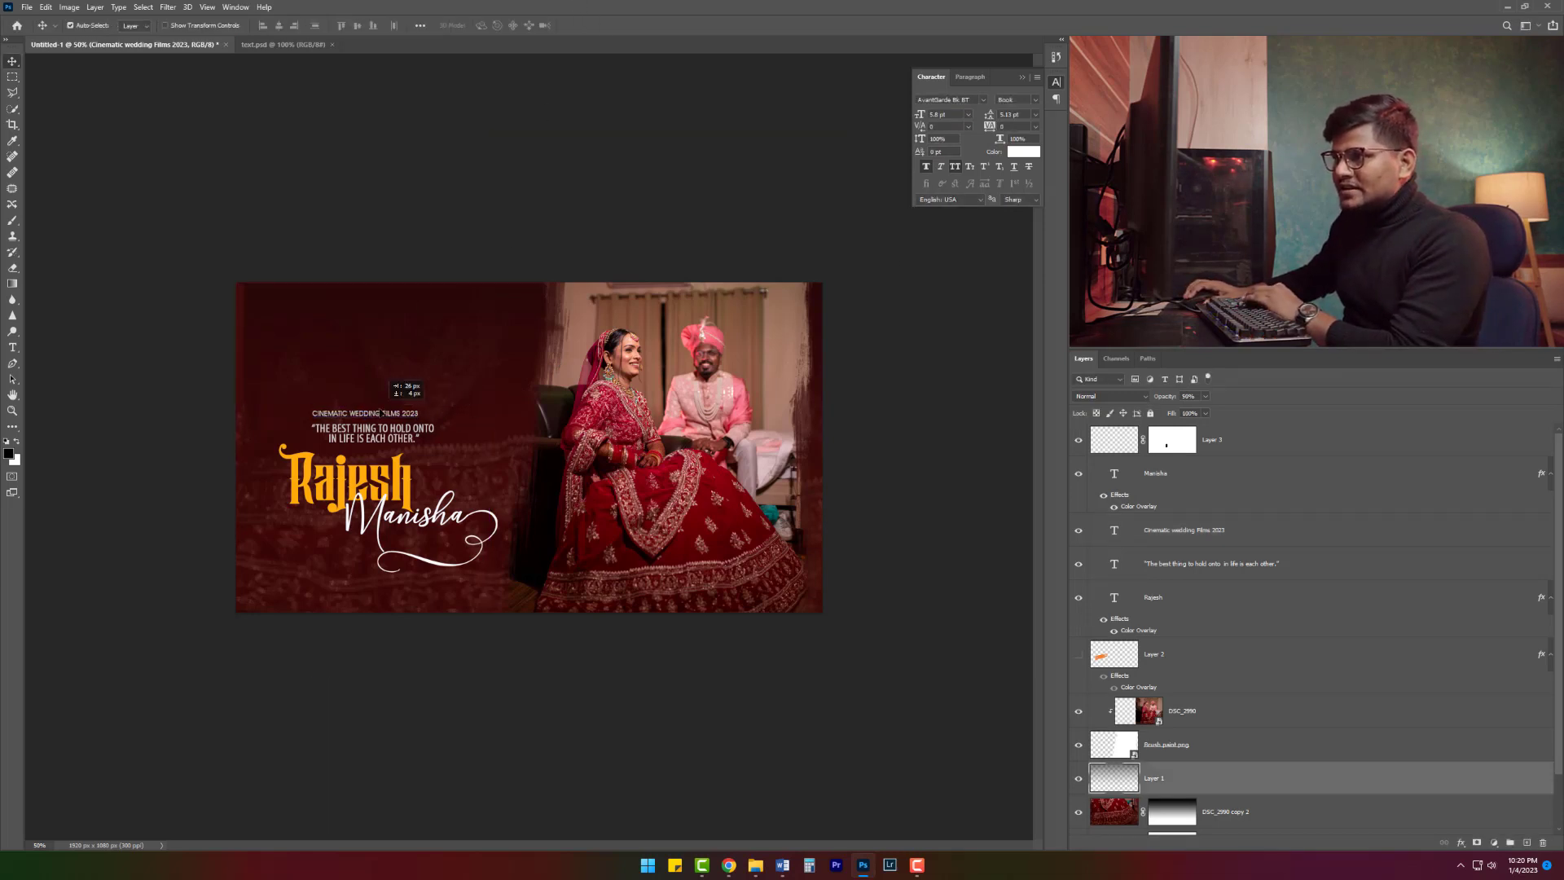
click(380, 416)
drag(380, 417, 380, 421)
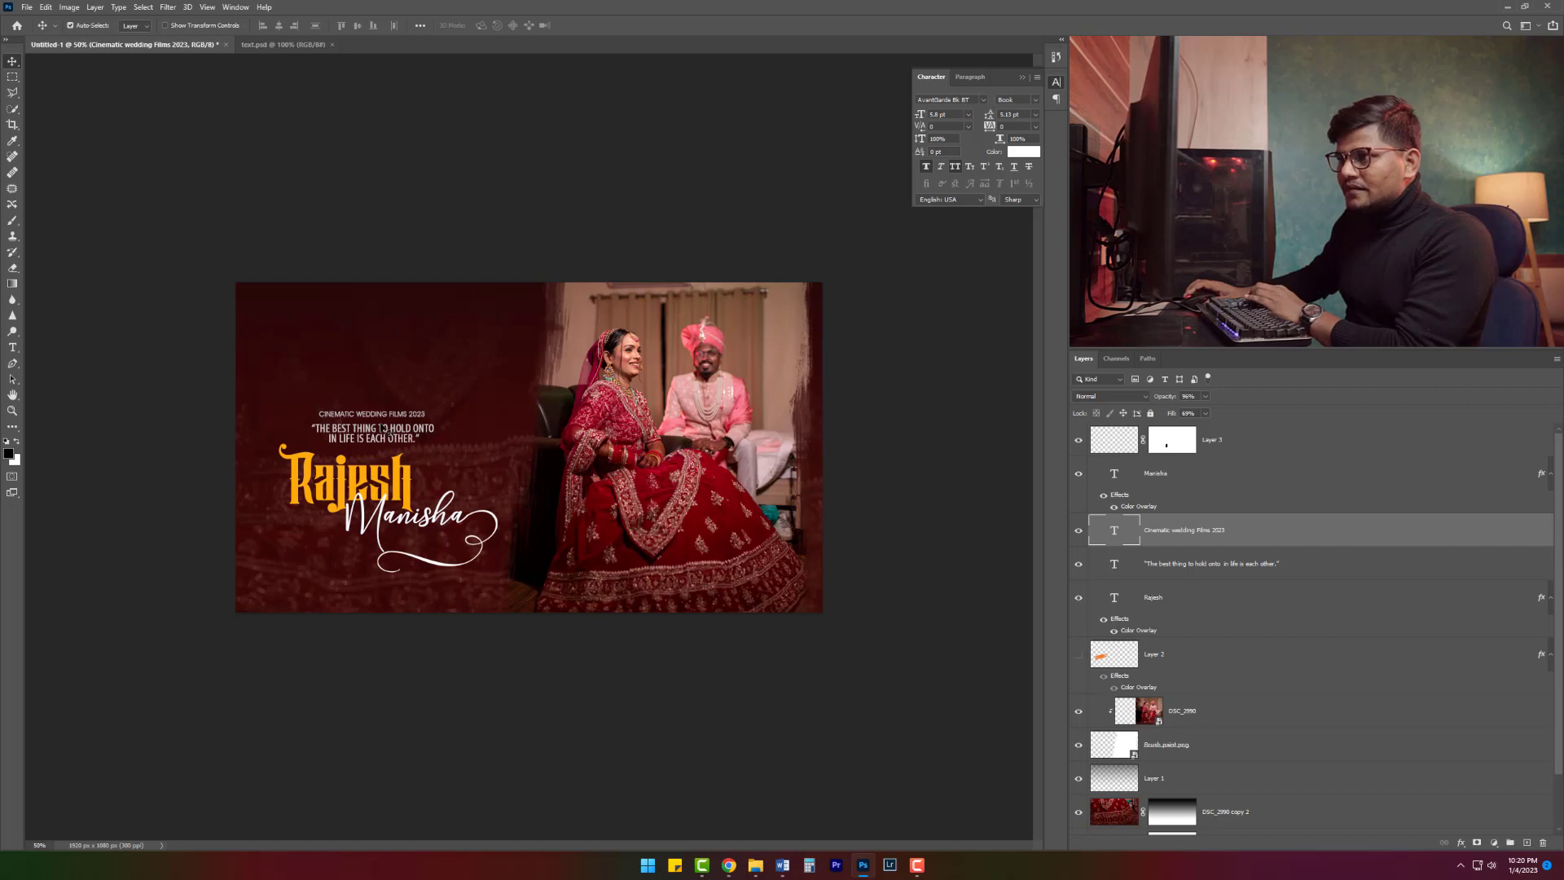
drag(383, 417, 380, 601)
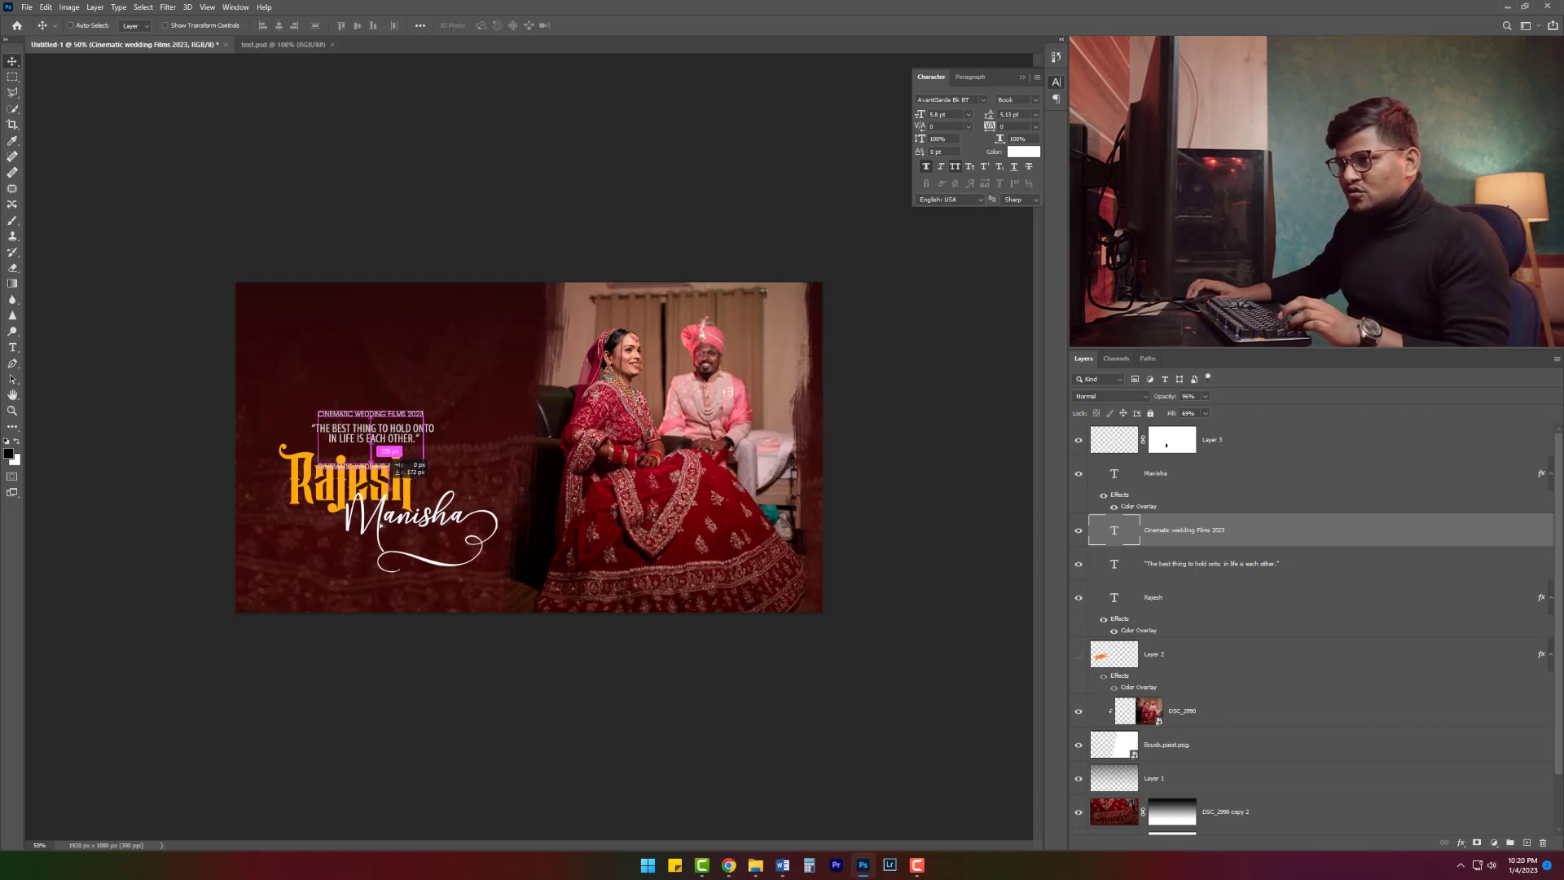
Step: Retype the bottom copy as 'KRISHNA GALLERY WEDDINGS PHOTOGRAPHY & FILMS'
double_click(378, 600)
text(KRISHNA GALLERY WEDDINGS PHOTOGRAPHY & F)
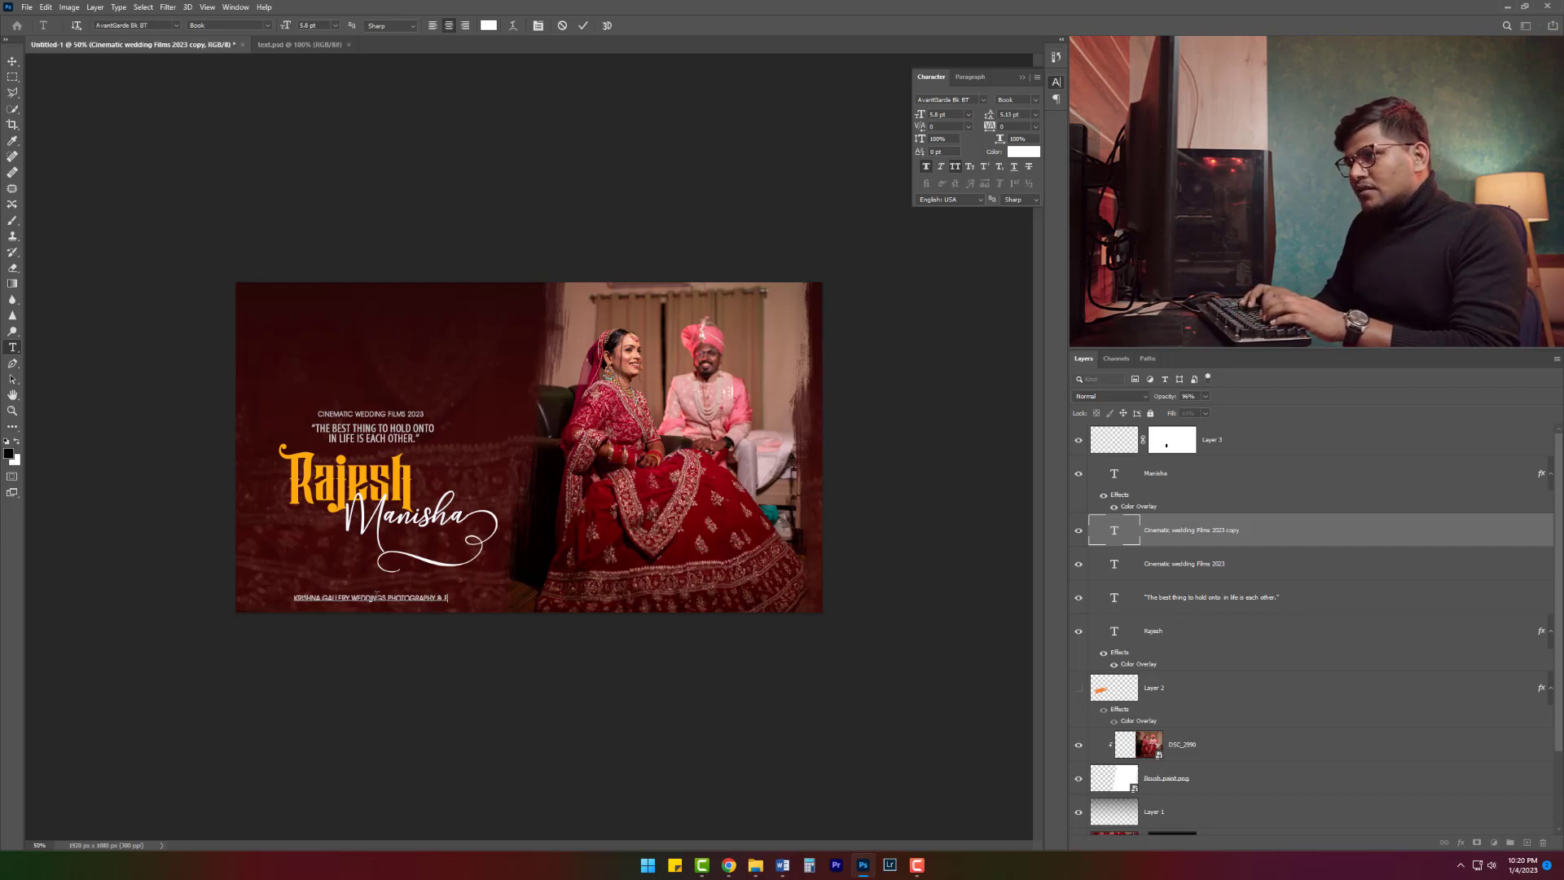
text(ILMS)
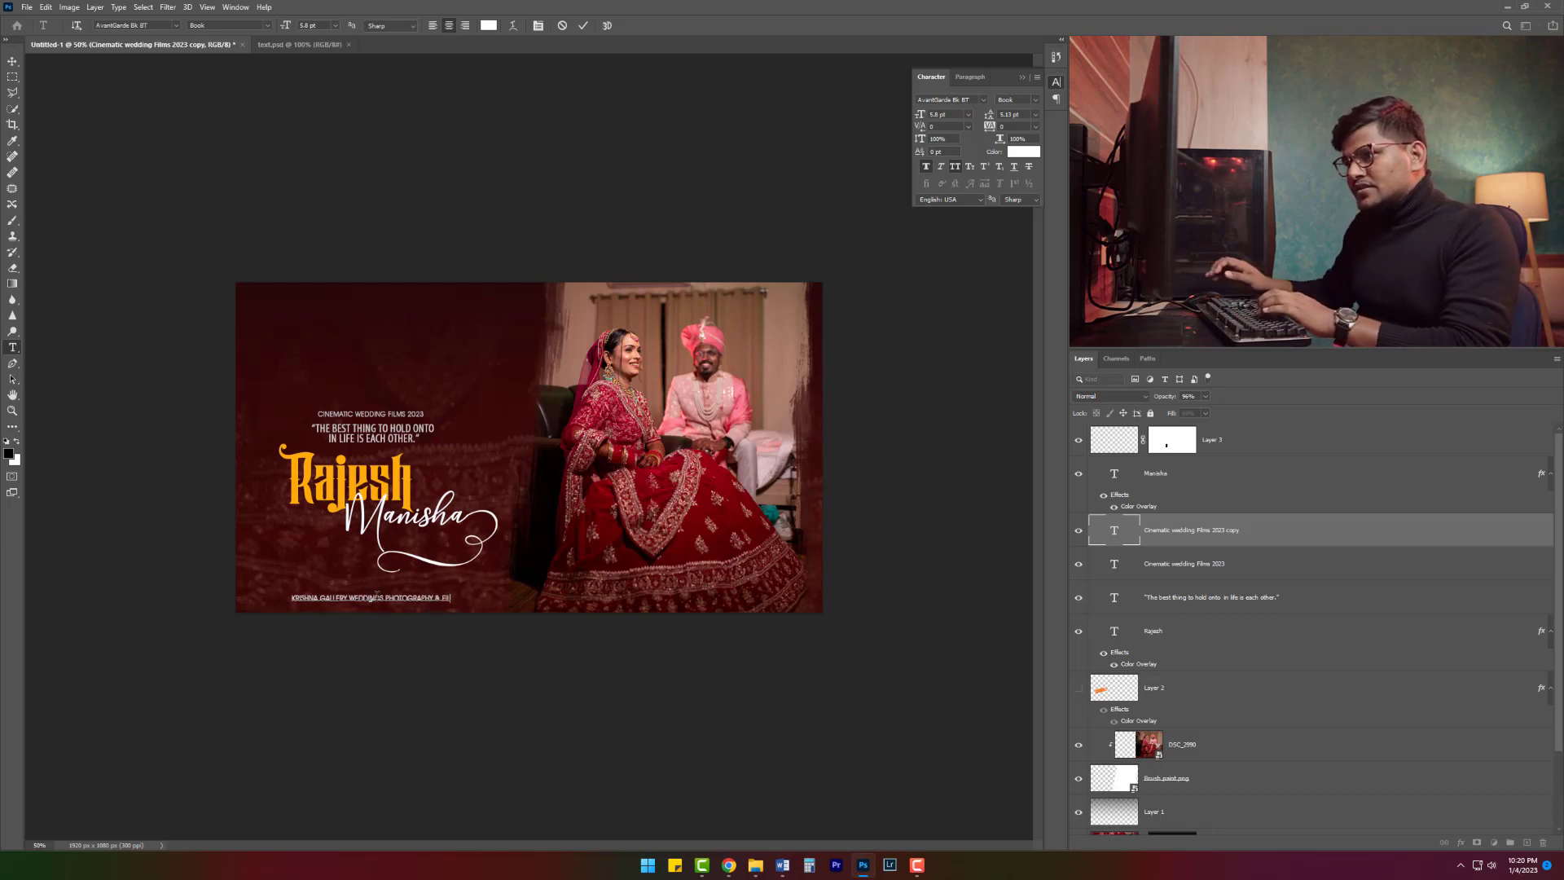
click(582, 27)
key(v)
Step: Stretch the studio credit line wider across the image bottom
key(ctrl+t)
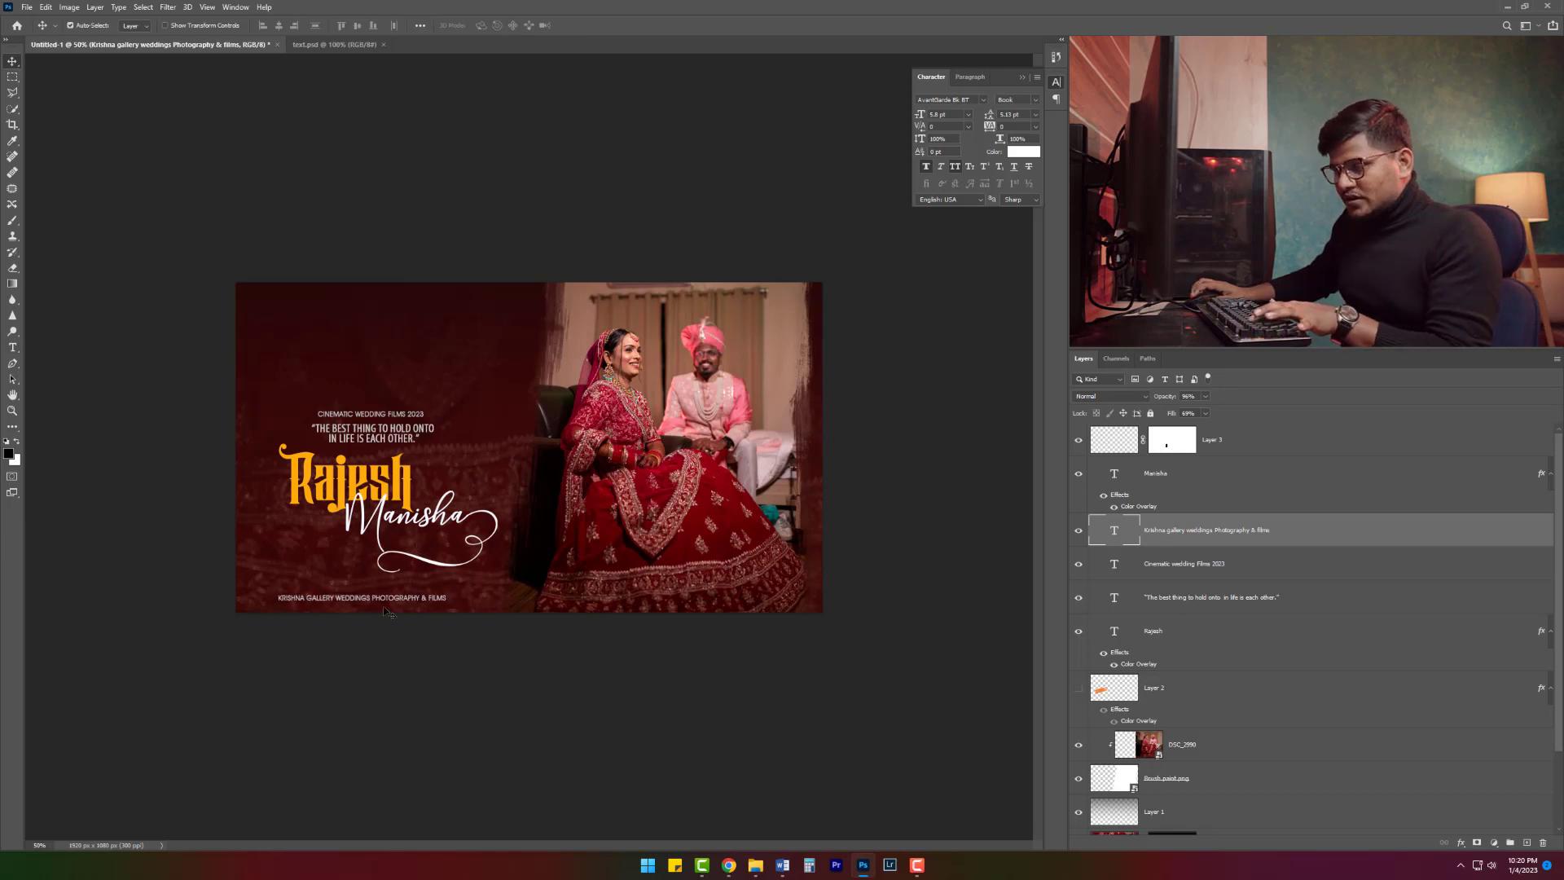
drag(371, 601, 367, 599)
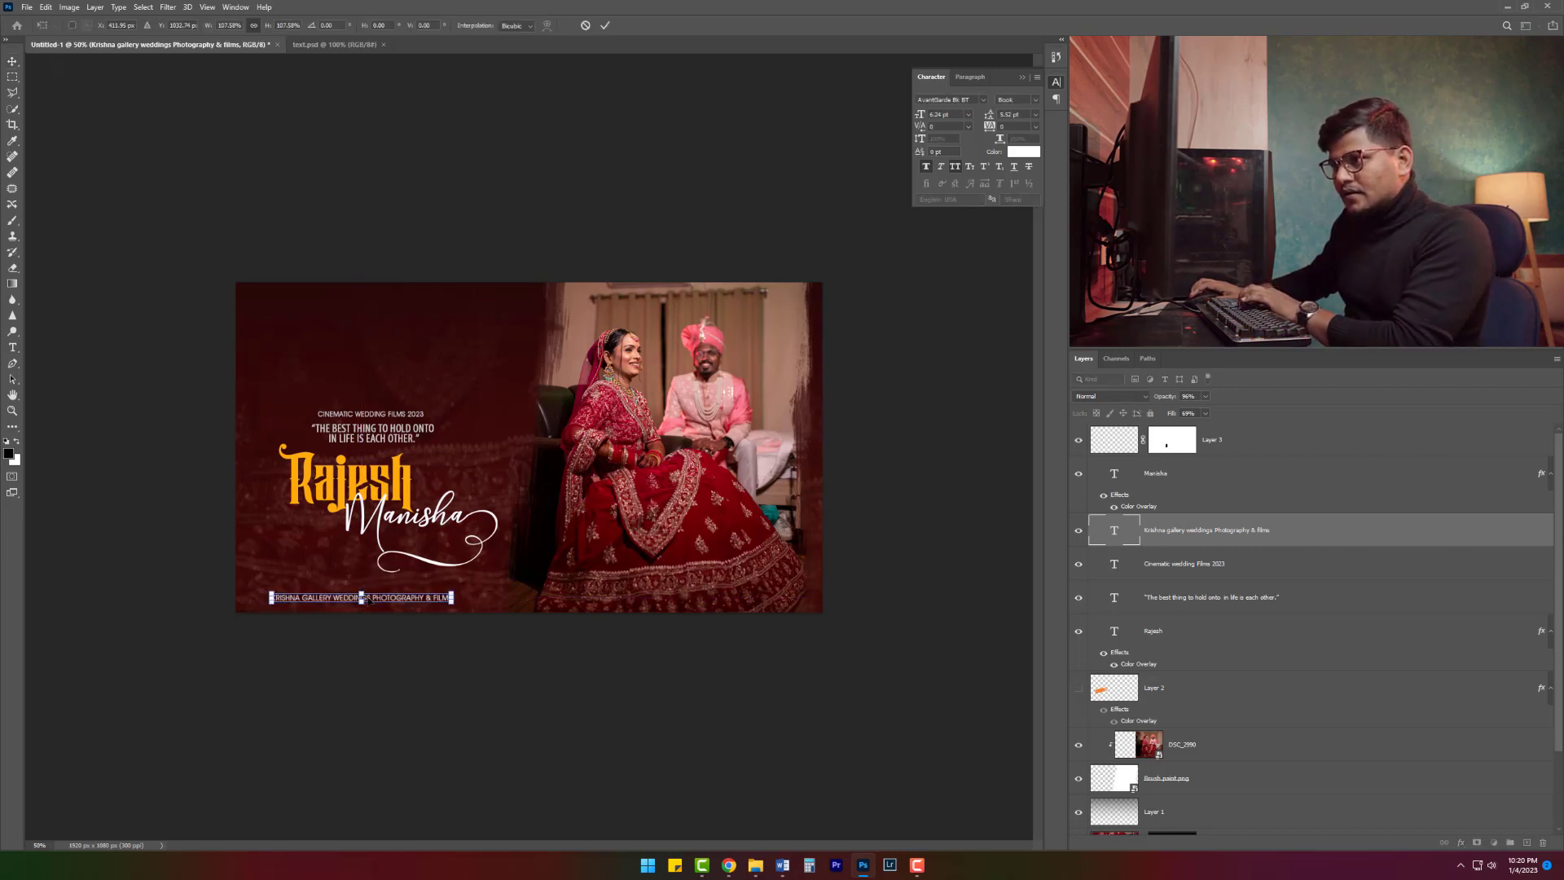
key(Return)
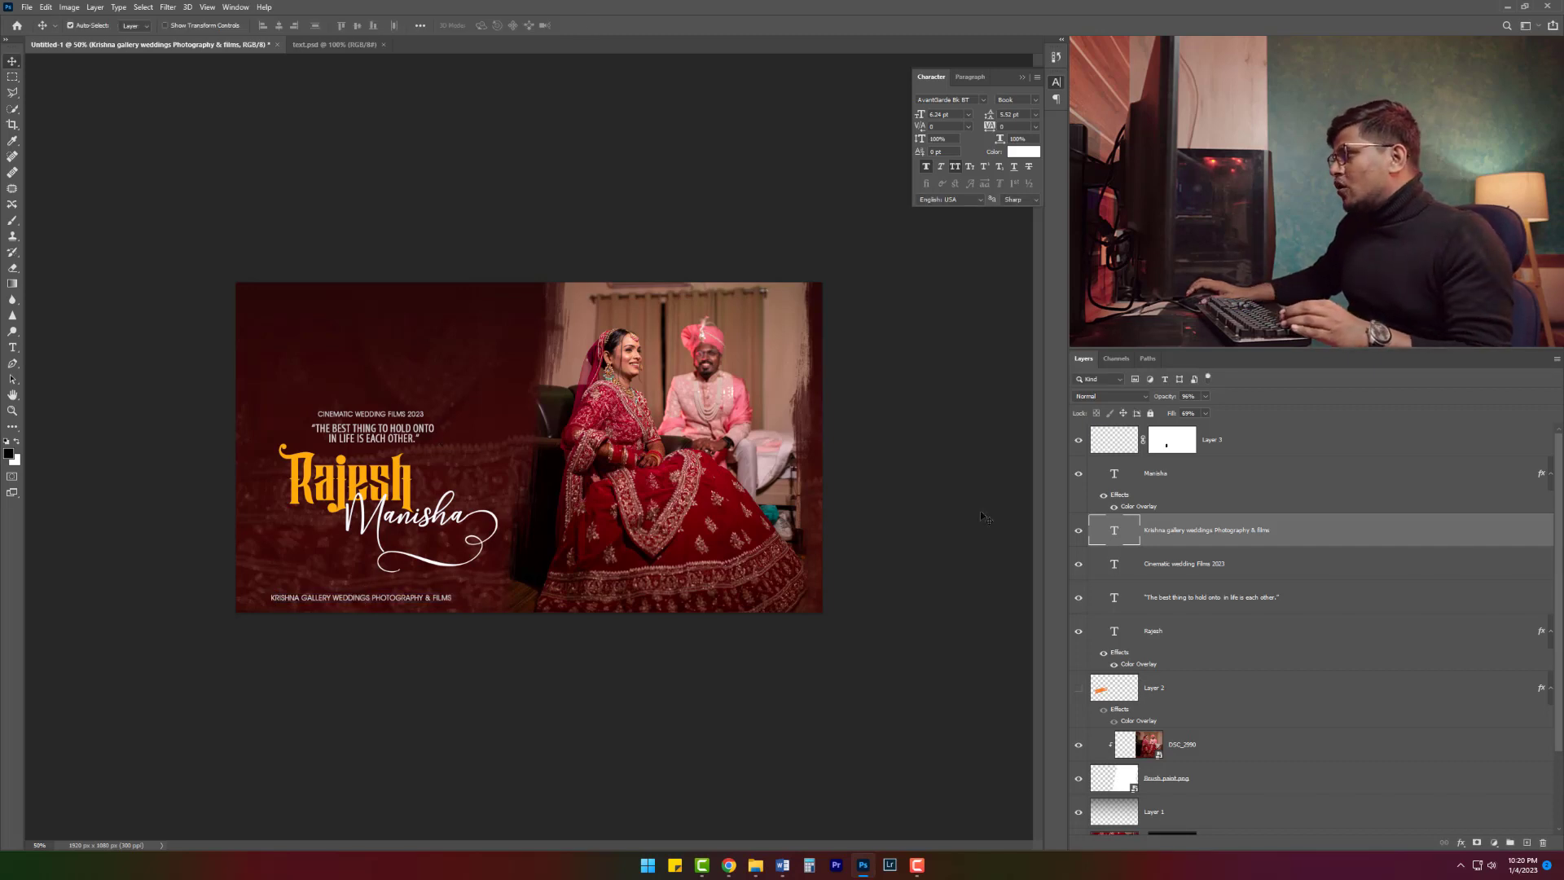
Step: Move the credit layer to the top of the stack and nudge Layer 3 through Rajesh upward
drag(1194, 532, 1198, 425)
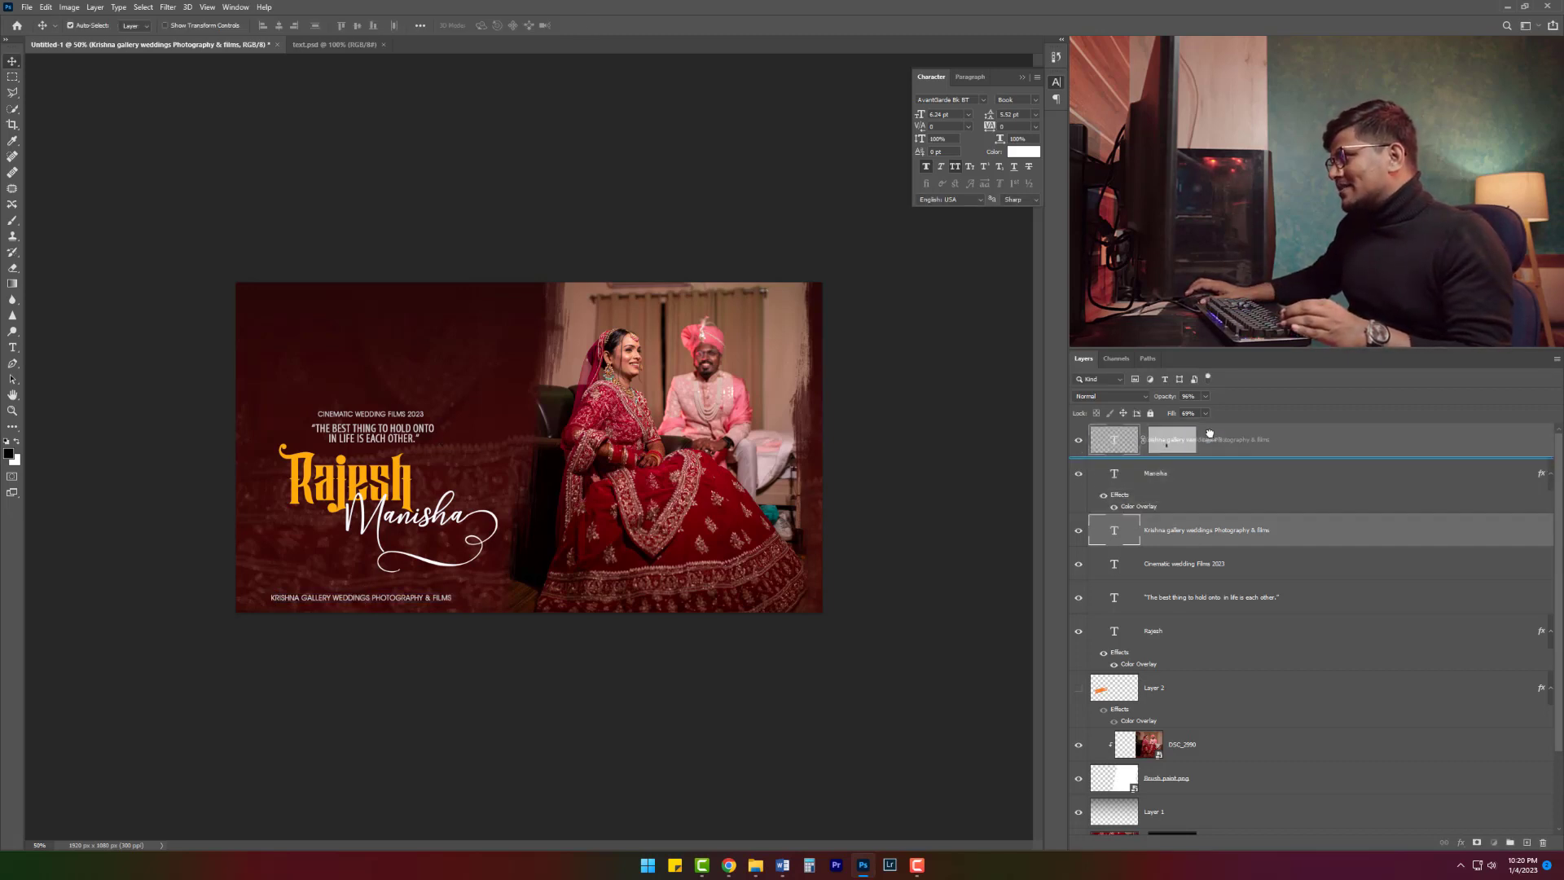
click(1212, 486)
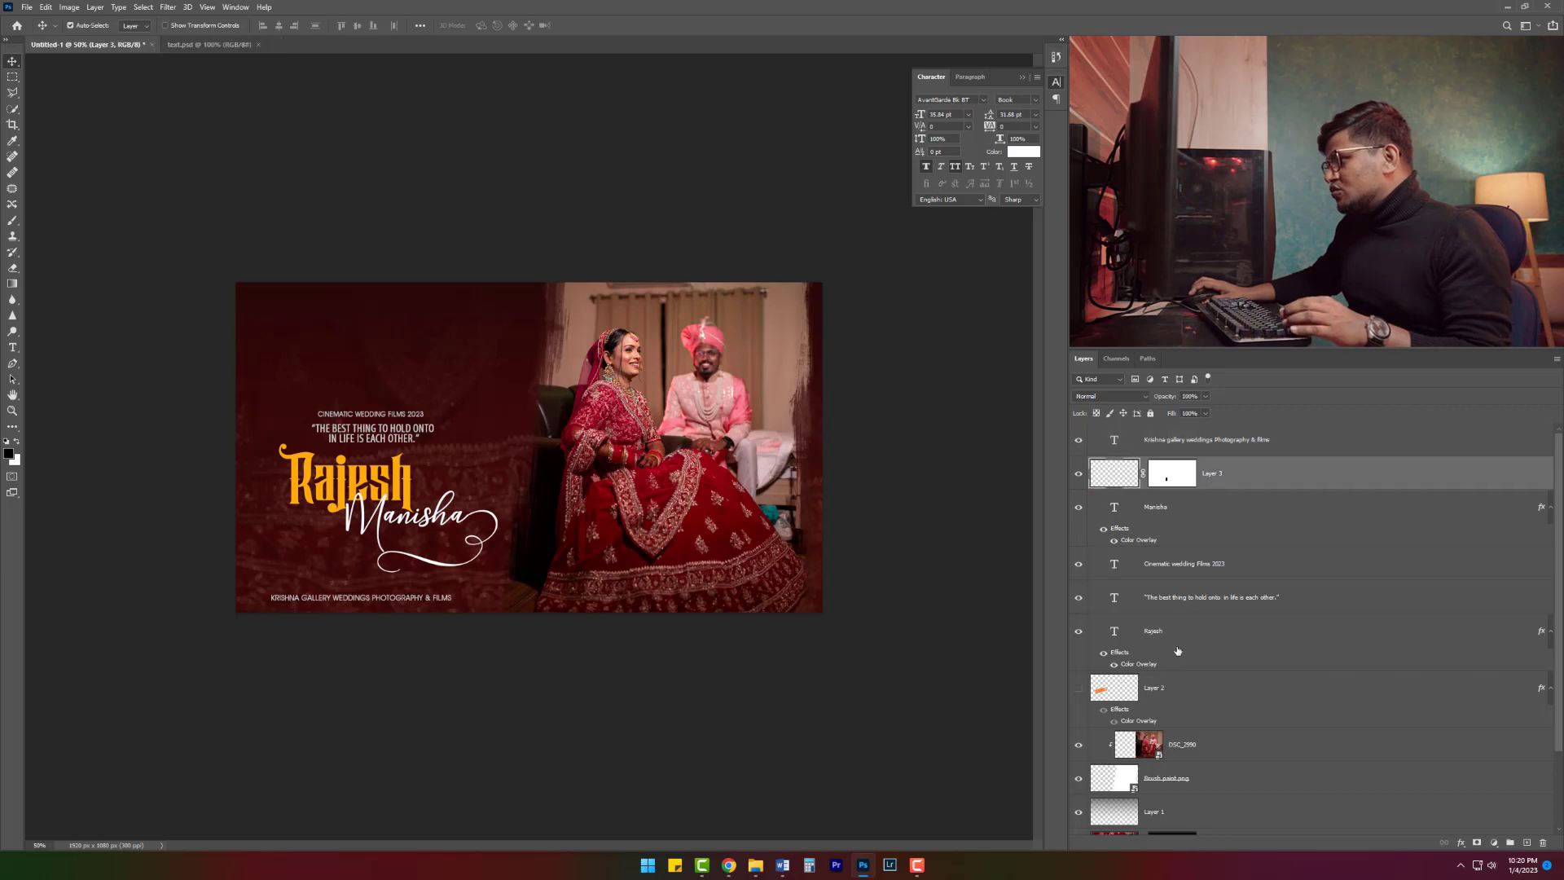
shift+click(1176, 643)
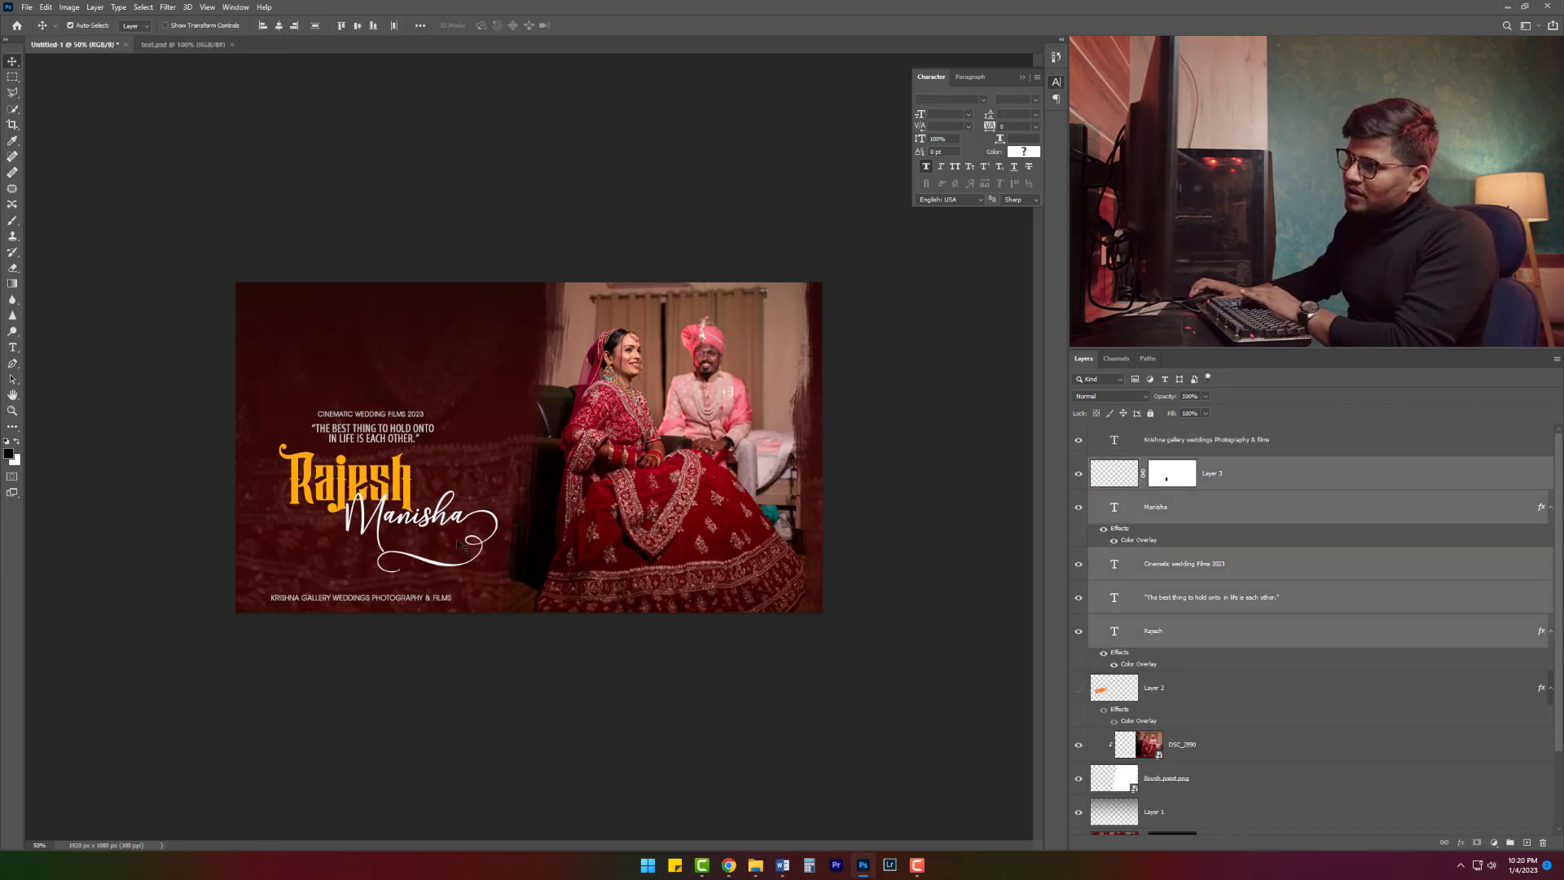
drag(391, 560, 387, 546)
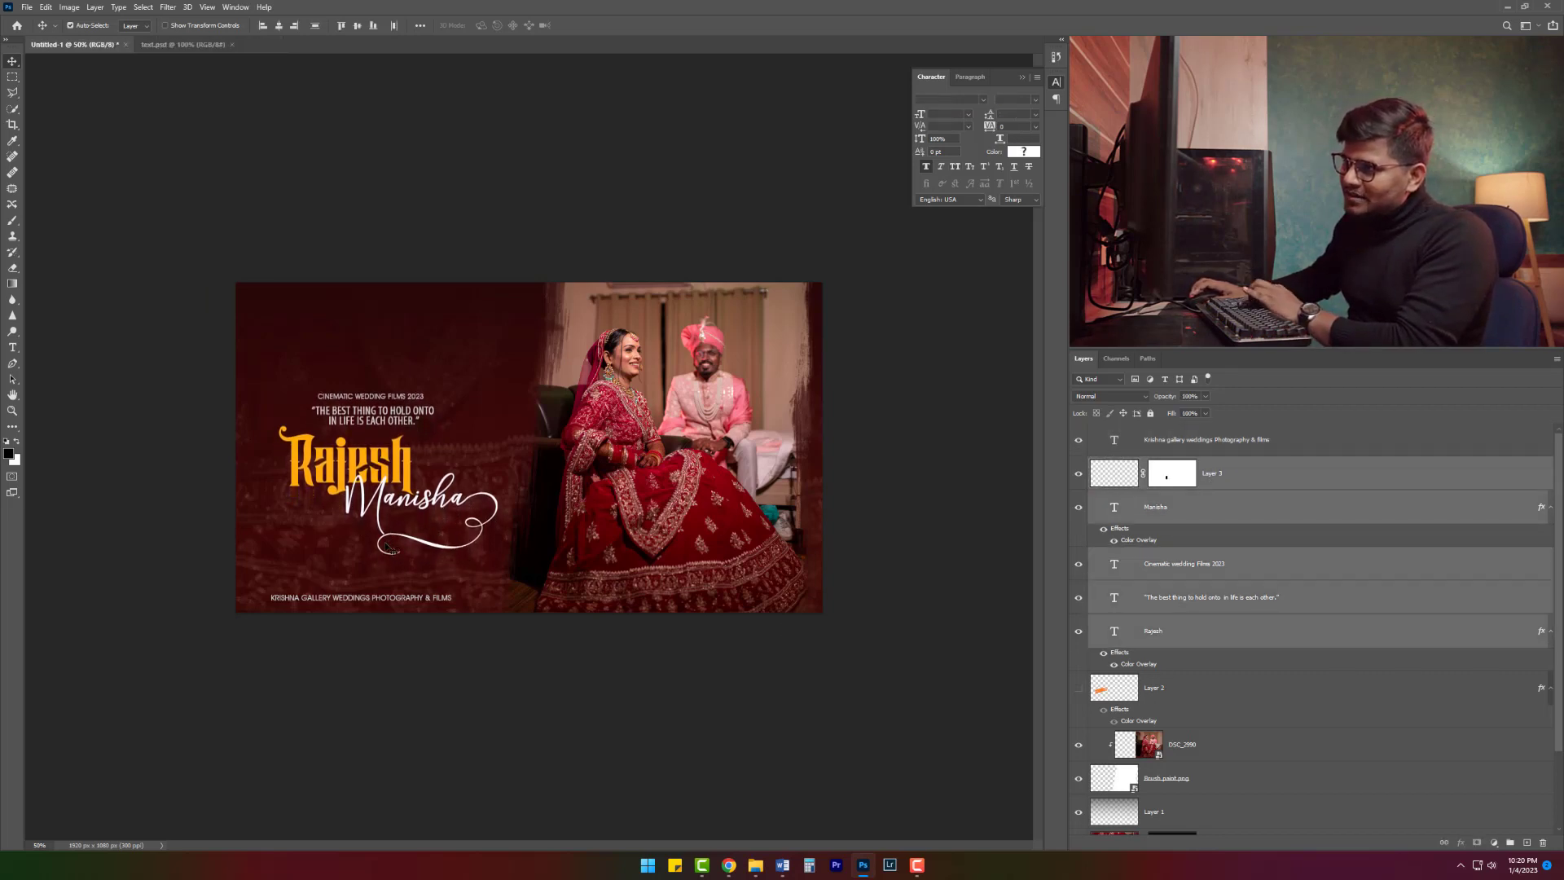